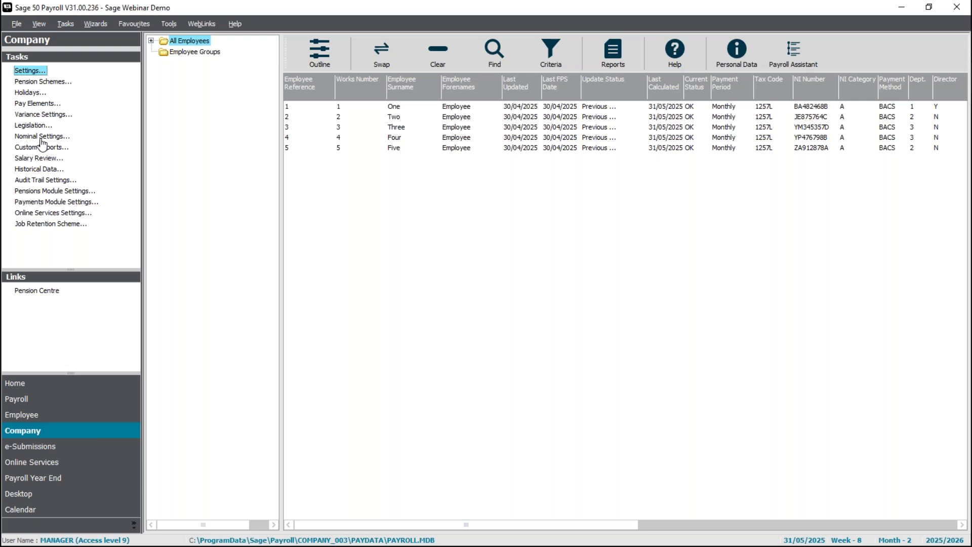
Open Nominal Link Settings past the locked-data message and review the P&L and BS Analysis codes.
{"action": "left_click", "coordinate": [41, 137]}
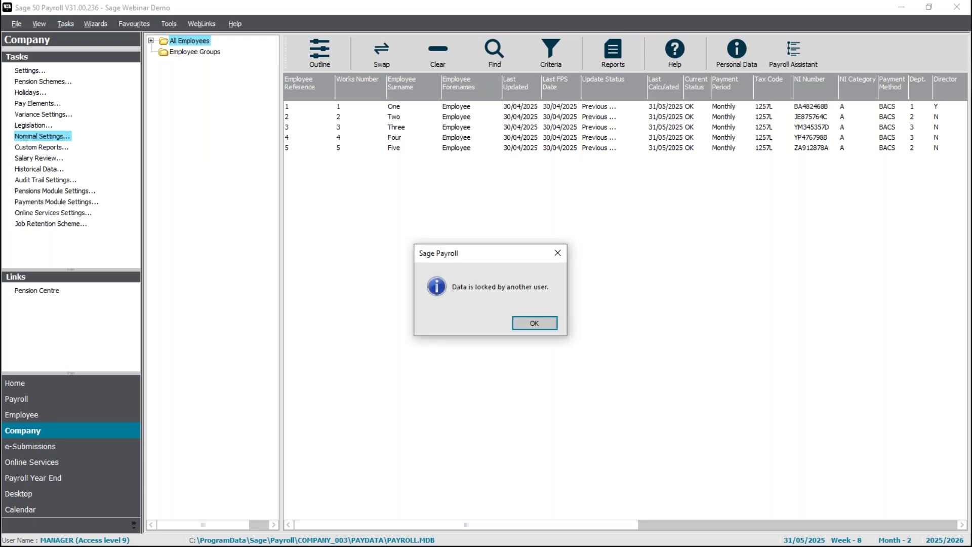
{"action": "left_click", "coordinate": [554, 326]}
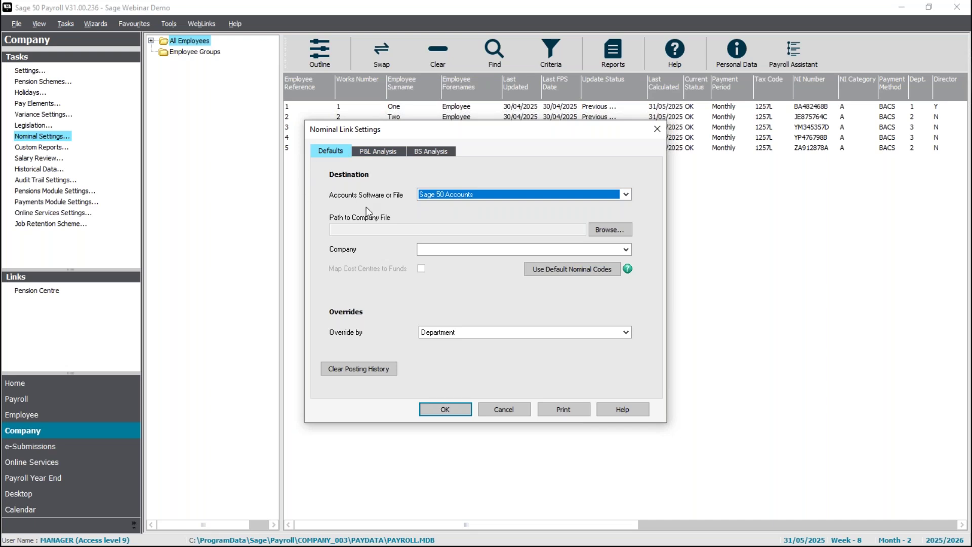
{"action": "left_click", "coordinate": [377, 152]}
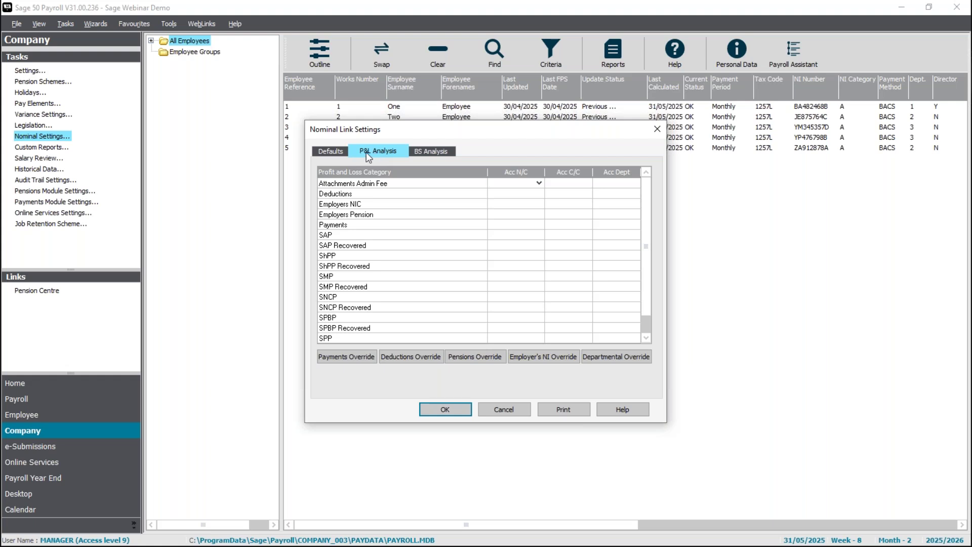
{"action": "left_click", "coordinate": [436, 151]}
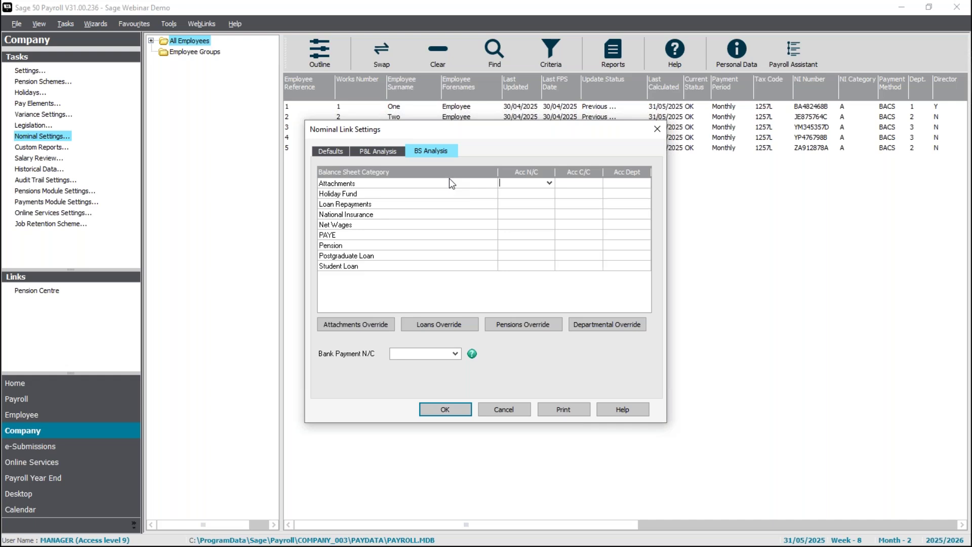
{"action": "left_click", "coordinate": [333, 157]}
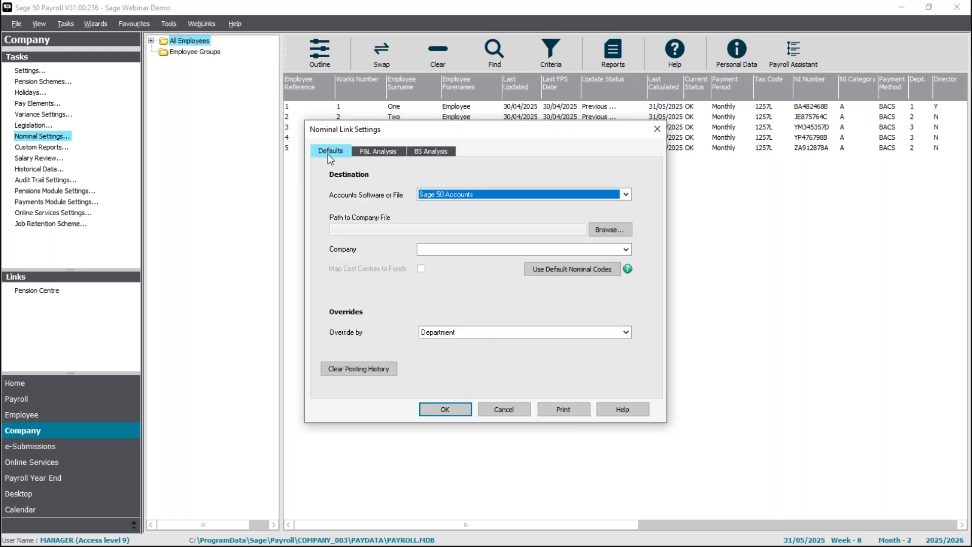
{"action": "left_click", "coordinate": [625, 195]}
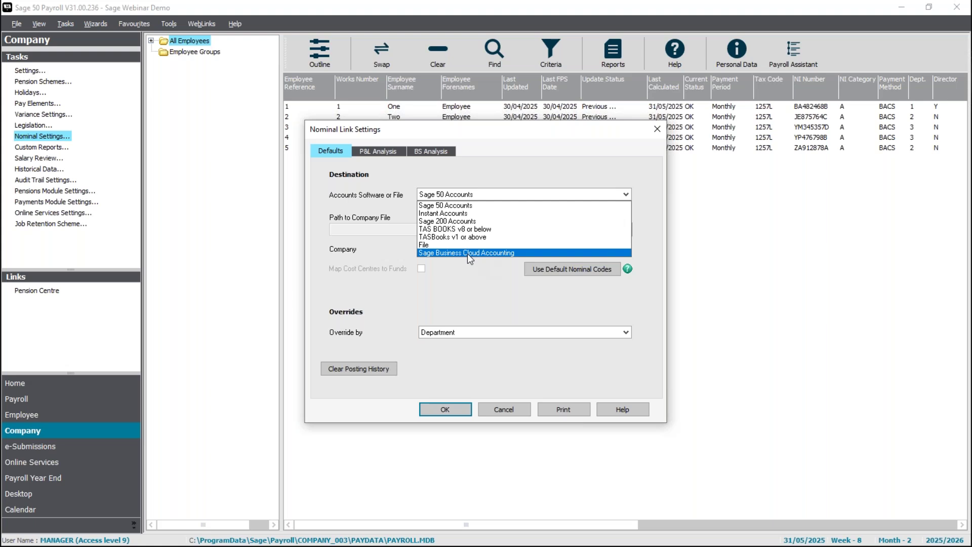
{"action": "left_click", "coordinate": [468, 208]}
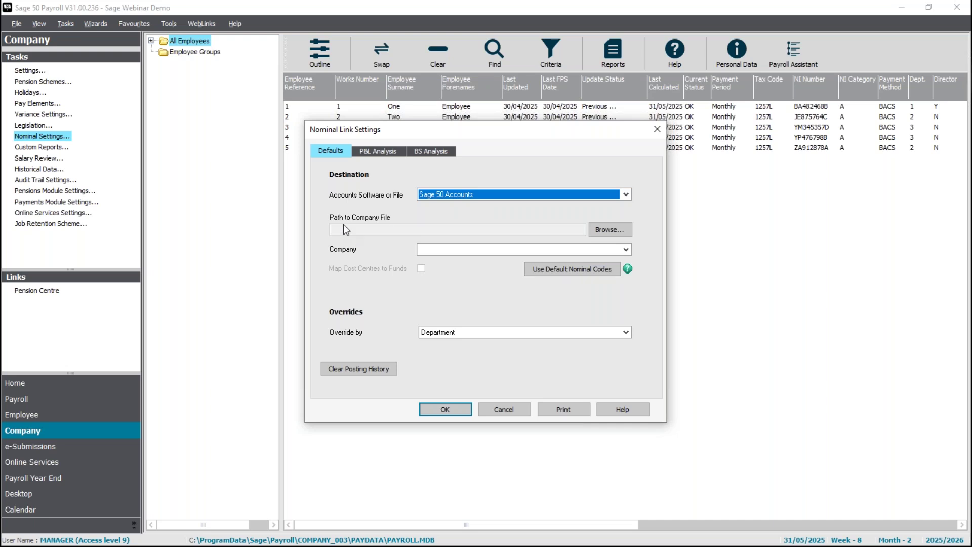
{"action": "left_click", "coordinate": [622, 230]}
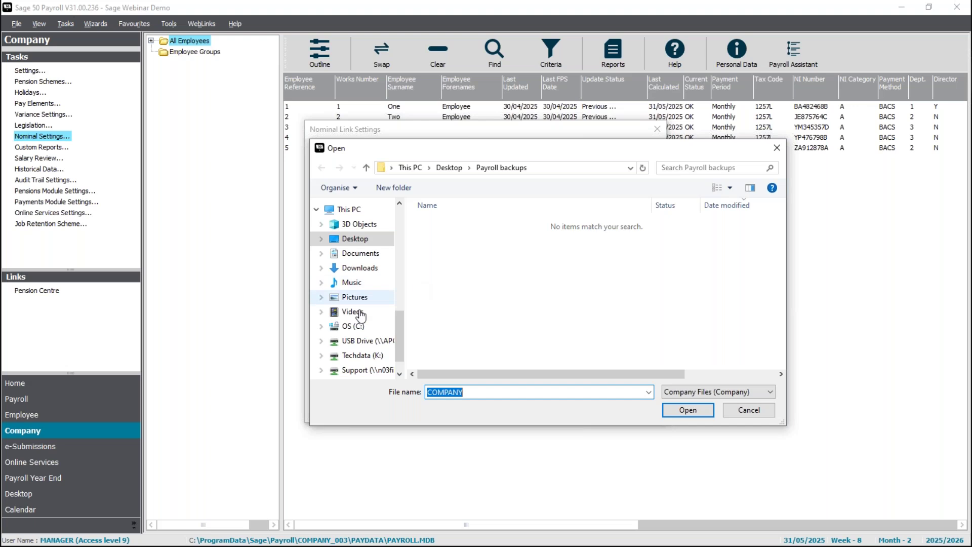
Link to the Company file in C:\ProgramData\Sage\Accounts\2026.
{"action": "left_click", "coordinate": [357, 327]}
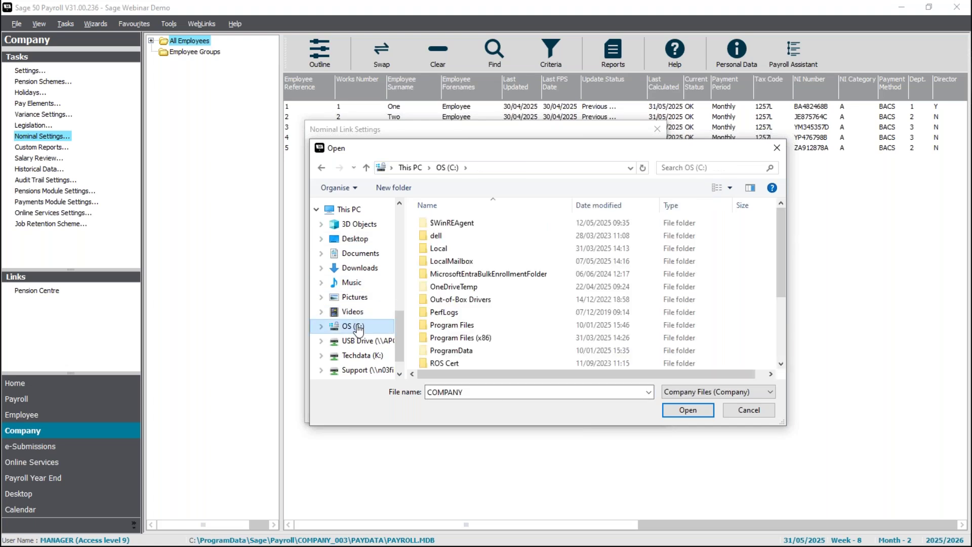
{"action": "double_click", "coordinate": [451, 350]}
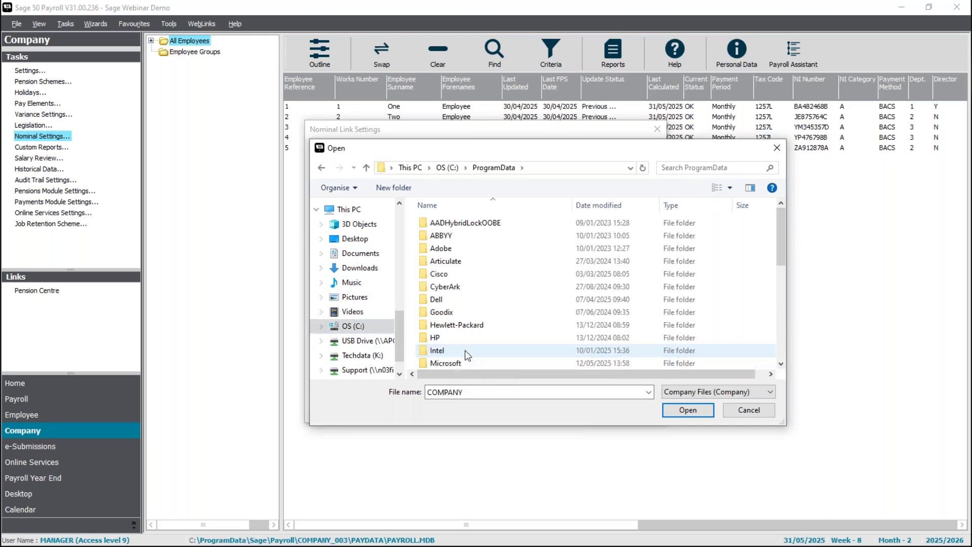
{"action": "scroll", "coordinate": [465, 351], "scroll_direction": "down", "scroll_amount": 4}
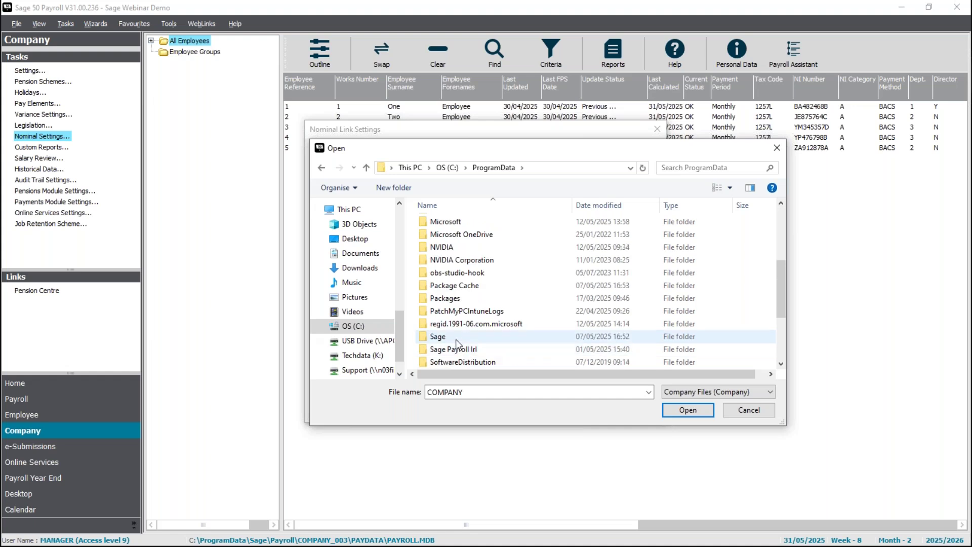
{"action": "double_click", "coordinate": [455, 338]}
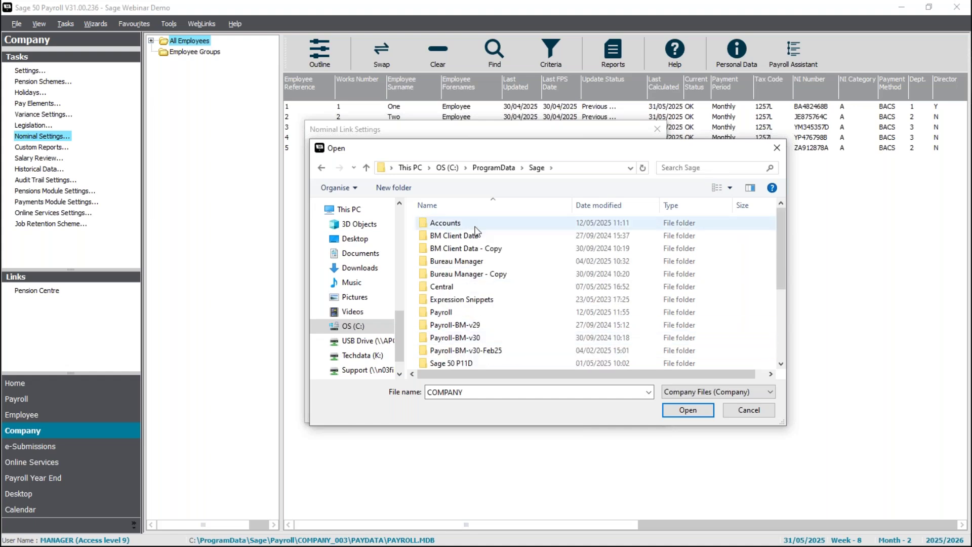
{"action": "double_click", "coordinate": [475, 227]}
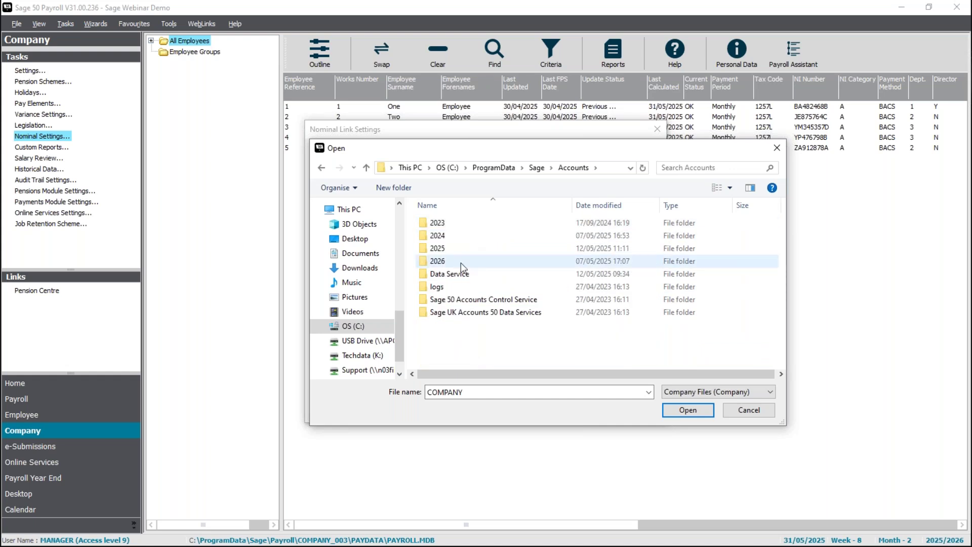
{"action": "mouse_move", "coordinate": [461, 262]}
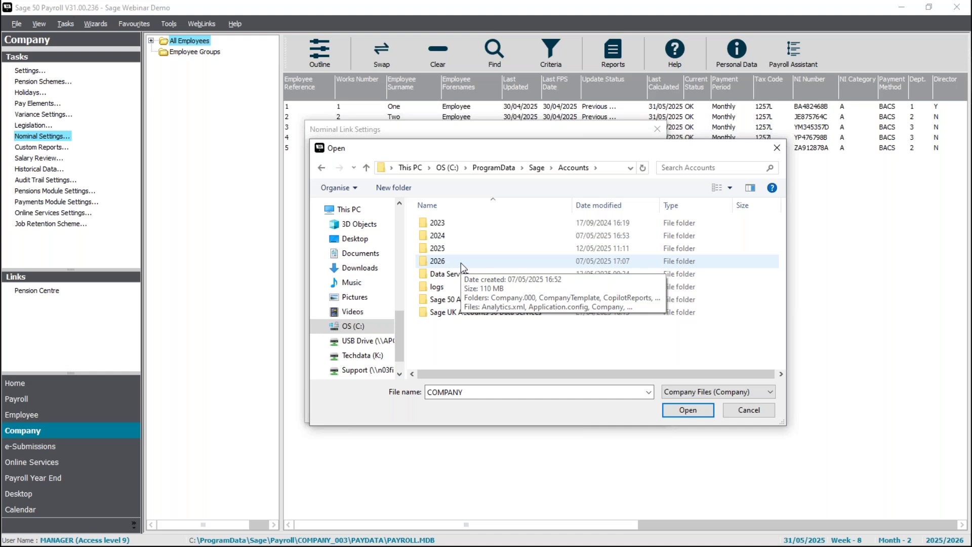
{"action": "double_click", "coordinate": [461, 263]}
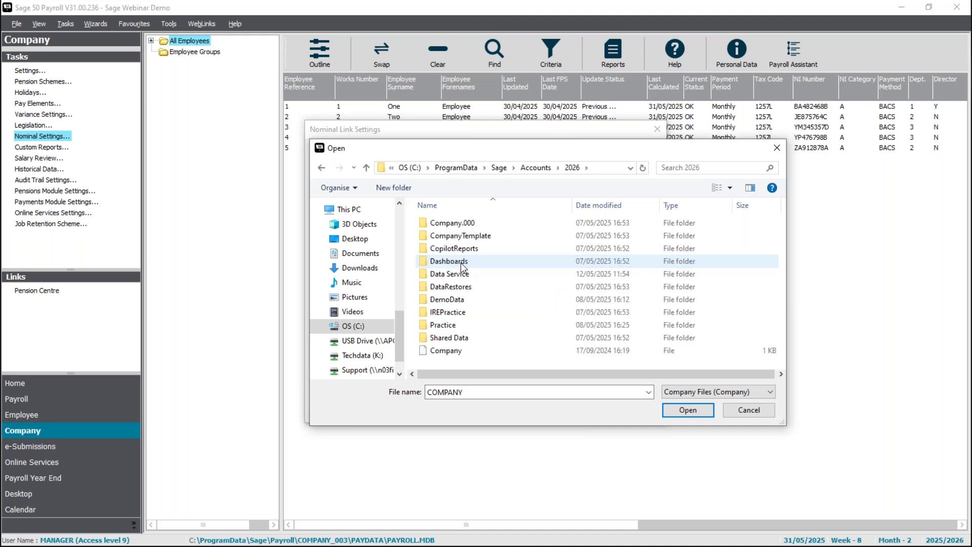
{"action": "mouse_move", "coordinate": [440, 357]}
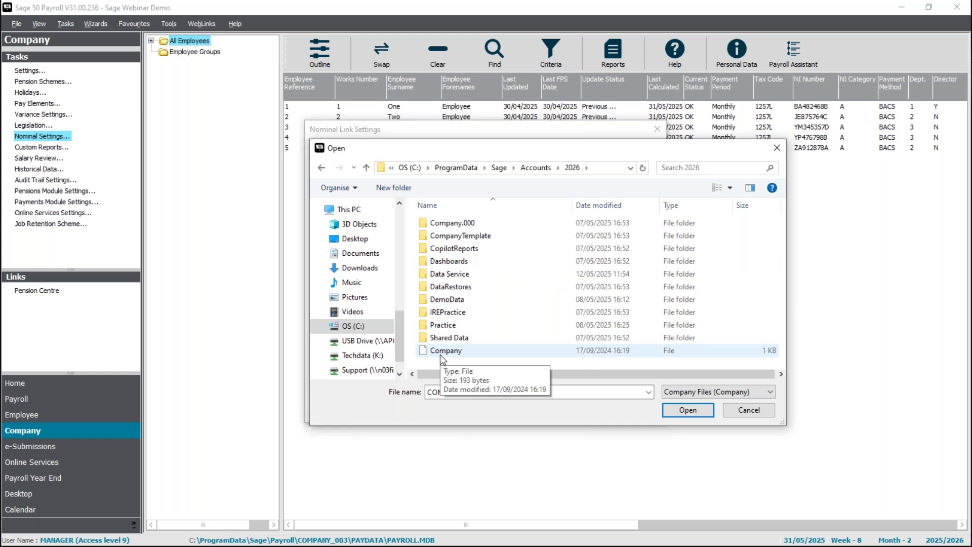
{"action": "double_click", "coordinate": [471, 357]}
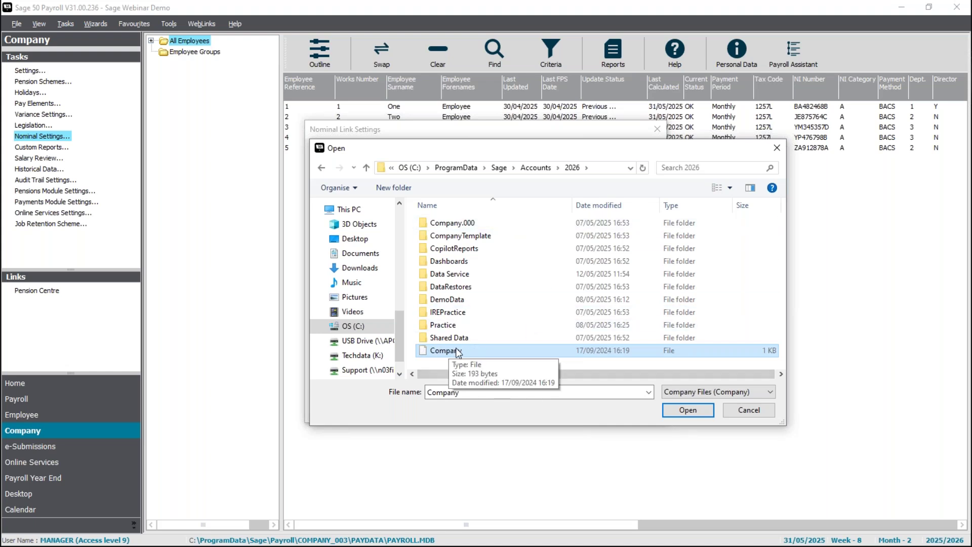
{"action": "left_click", "coordinate": [683, 411]}
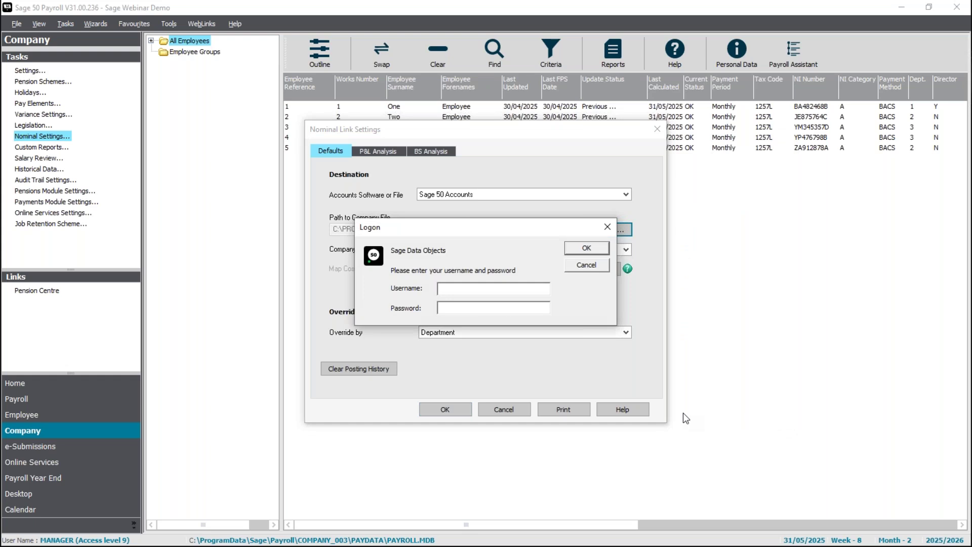
Log on with the accounts username and password, then select Sage Webinar Demo as the company.
{"action": "type", "text": "duncan"}
{"action": "key", "text": "Tab"}
{"action": "type", "text": "**"}
{"action": "key", "text": "Return"}
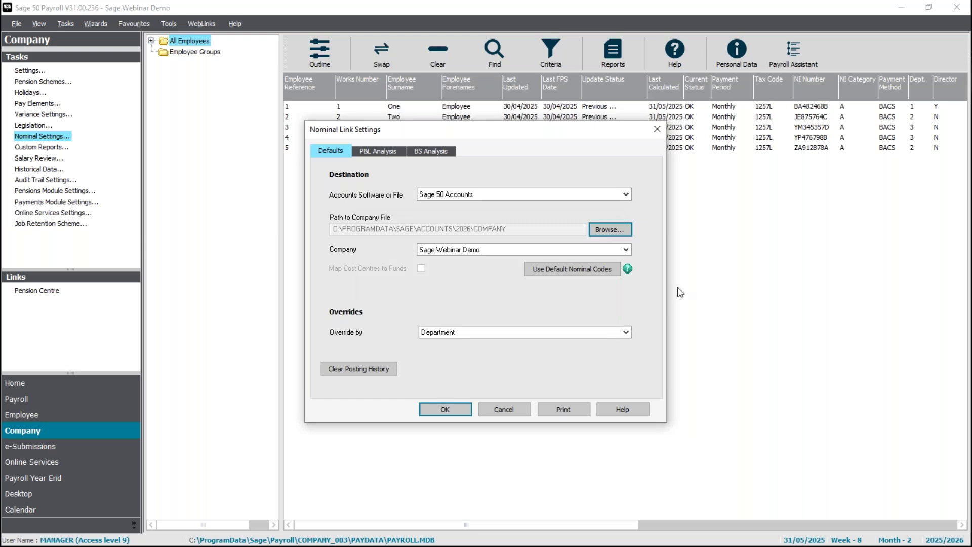
{"action": "left_click", "coordinate": [628, 250]}
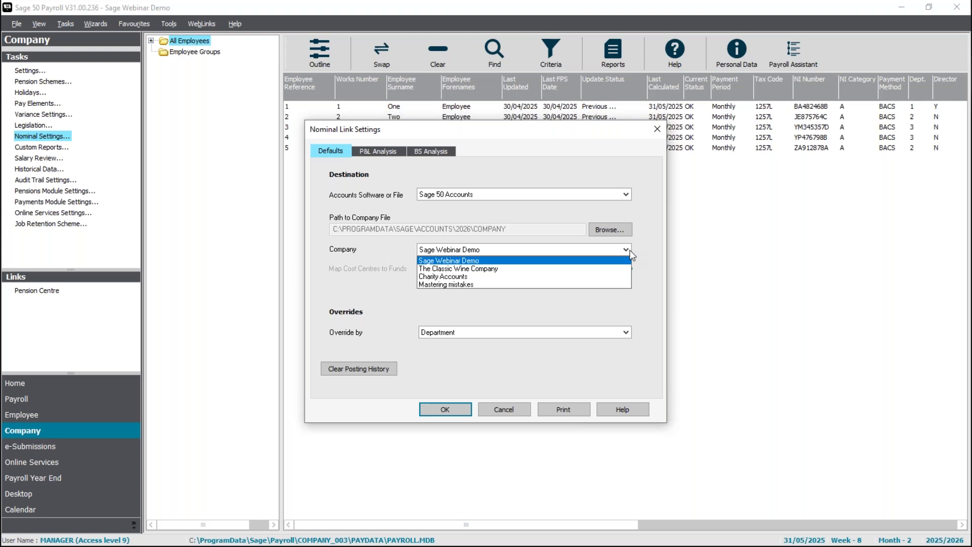
{"action": "left_click", "coordinate": [631, 253]}
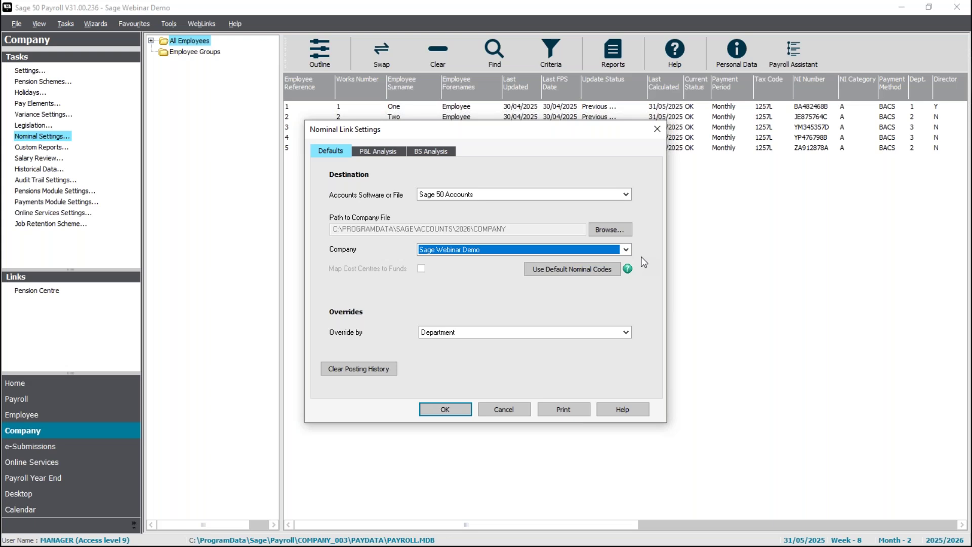
{"action": "left_click", "coordinate": [375, 150]}
{"action": "left_click", "coordinate": [431, 151]}
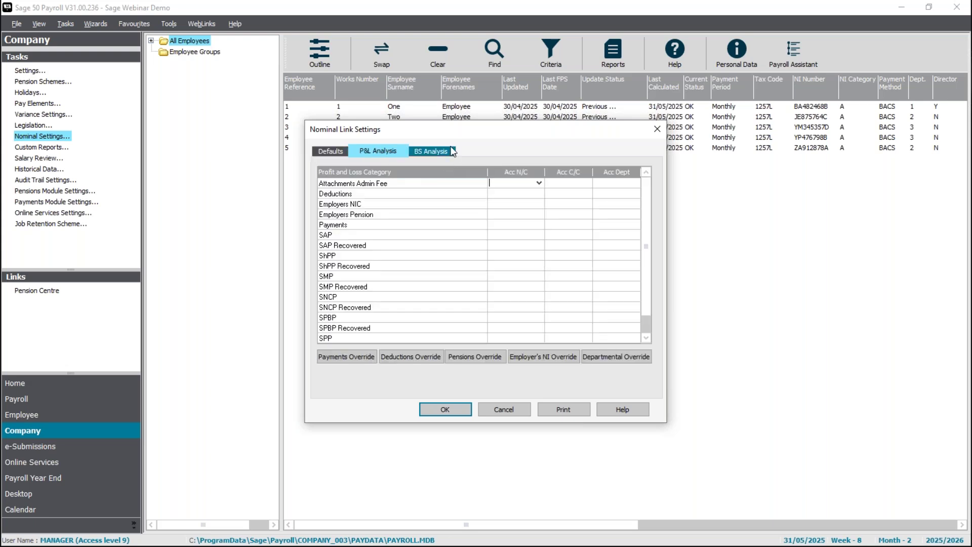
{"action": "left_click", "coordinate": [382, 151]}
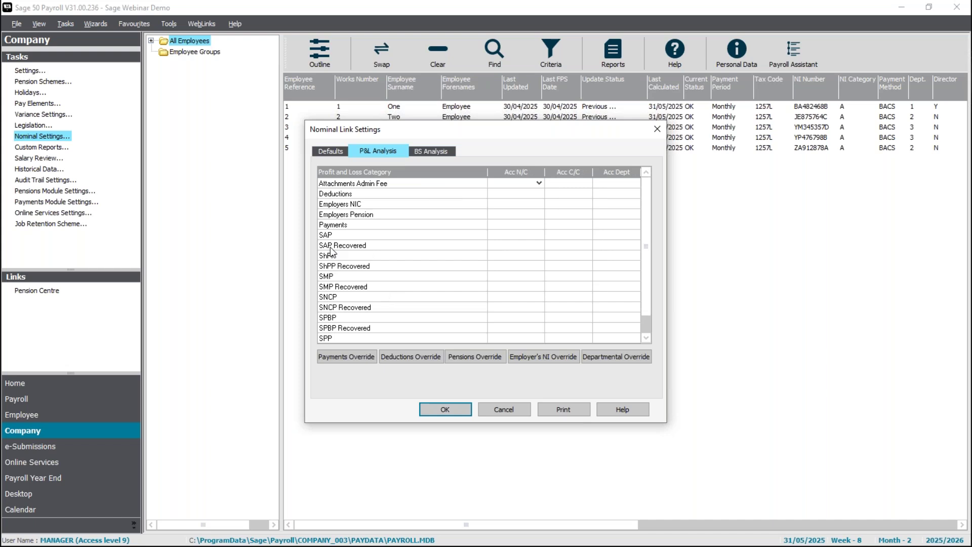
{"action": "left_click", "coordinate": [330, 152]}
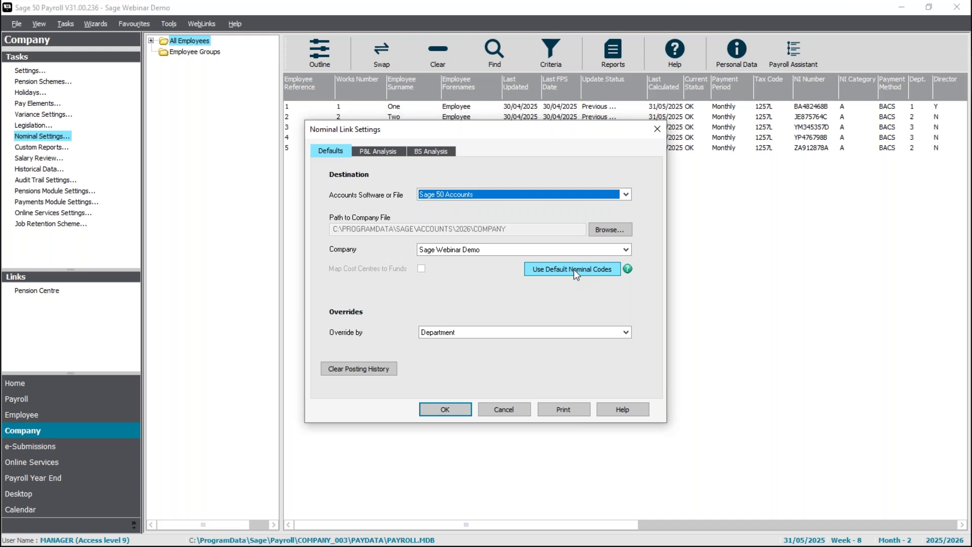
Fill in the default nominal codes, accept the overwrite, and check the P&L and BS codes.
{"action": "left_click", "coordinate": [574, 270]}
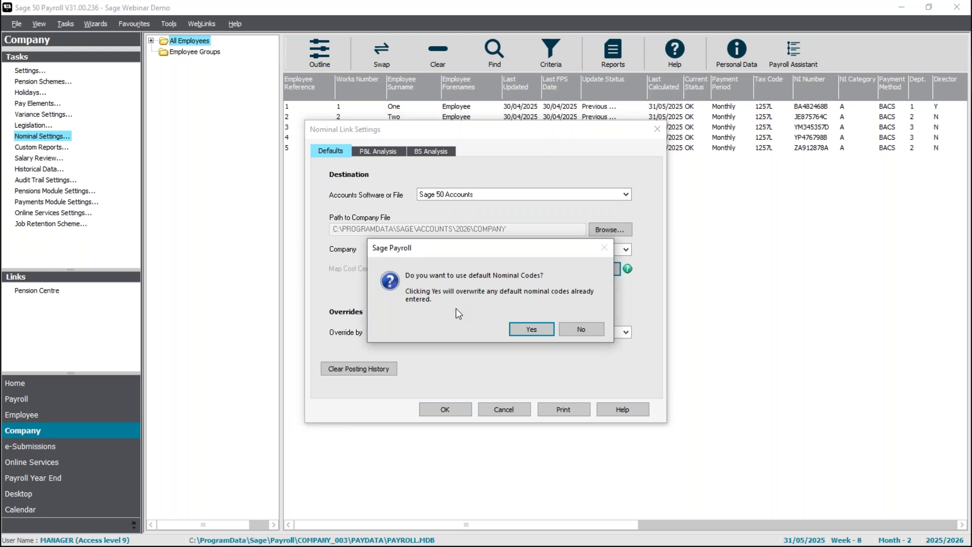
{"action": "left_click", "coordinate": [538, 331]}
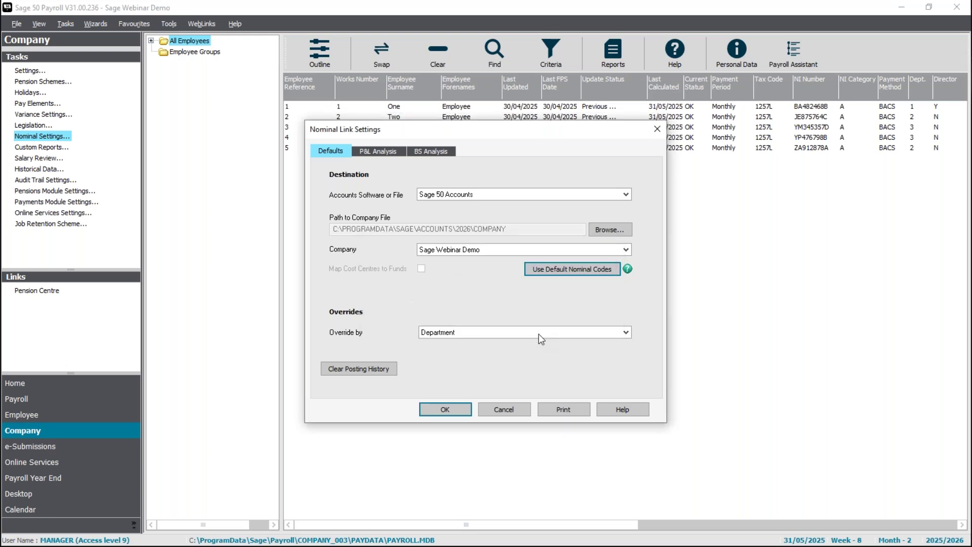
{"action": "left_click", "coordinate": [395, 152]}
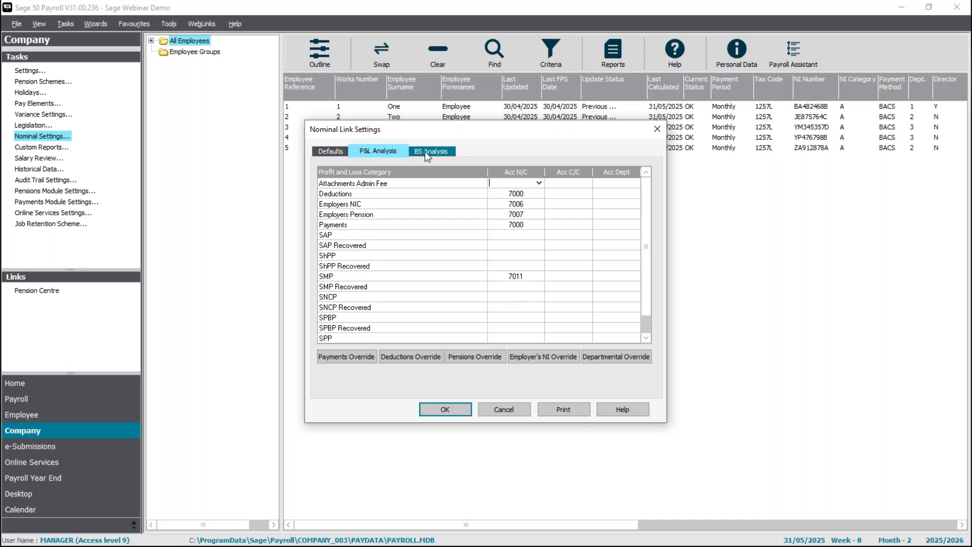
{"action": "left_click", "coordinate": [425, 151]}
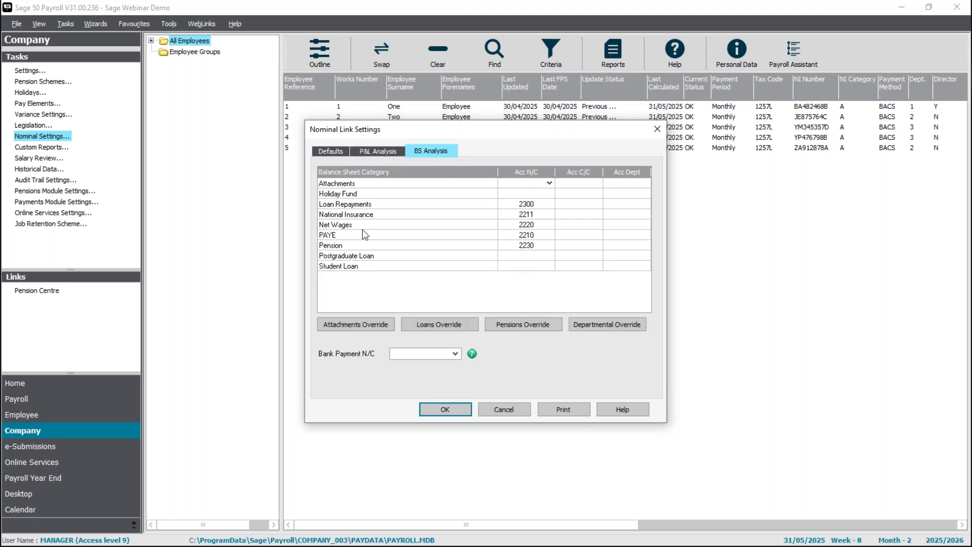
{"action": "left_click", "coordinate": [339, 154]}
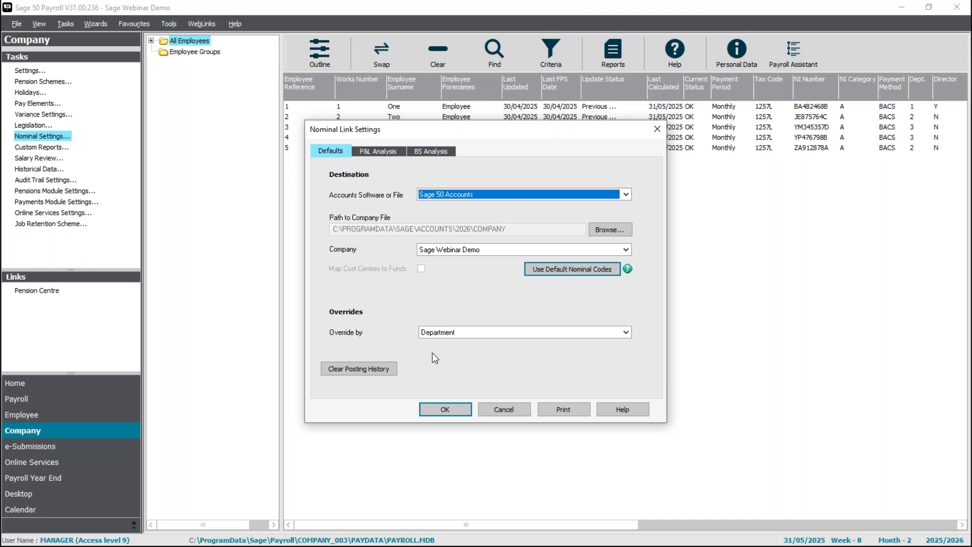
Leave Override by set to Department and view the P&L Analysis nominal codes.
{"action": "left_click", "coordinate": [529, 333]}
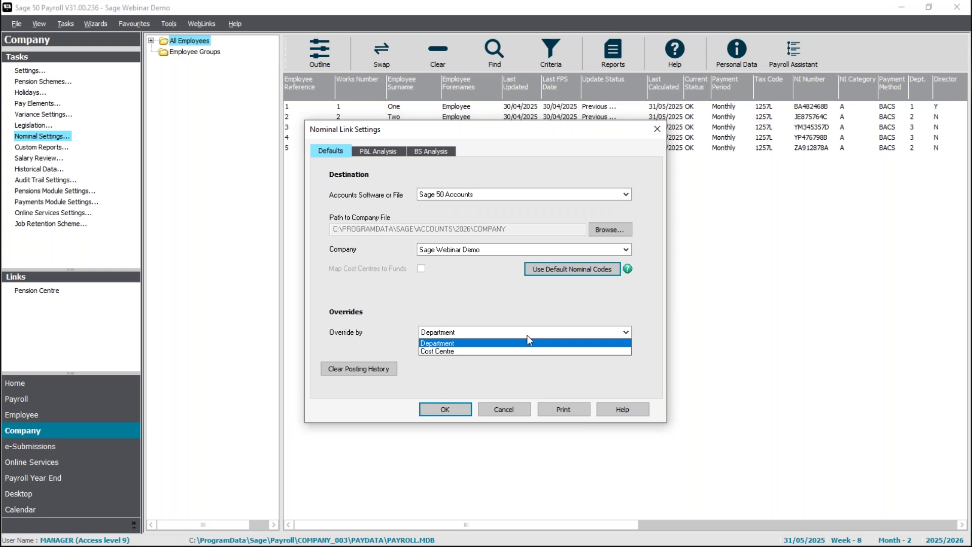
{"action": "left_click", "coordinate": [512, 343]}
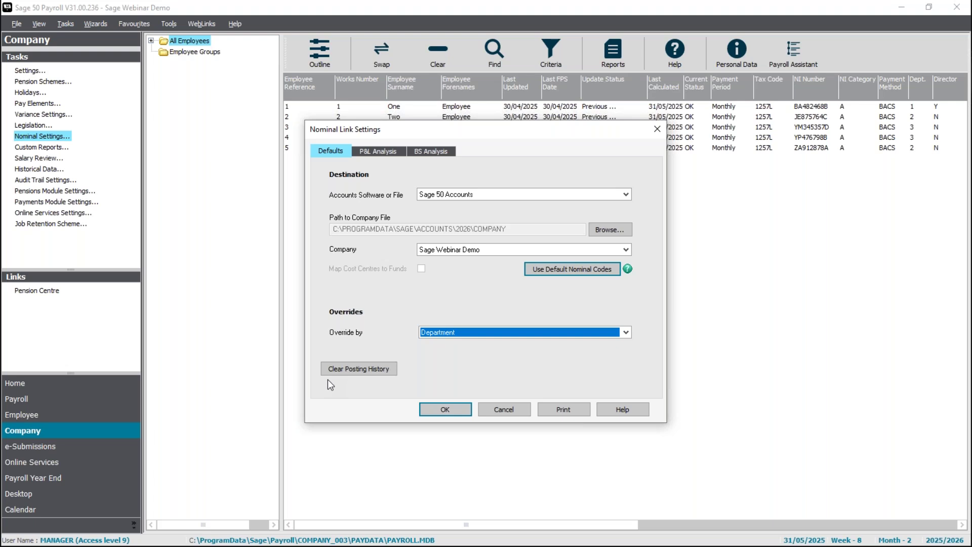
{"action": "left_click", "coordinate": [378, 151]}
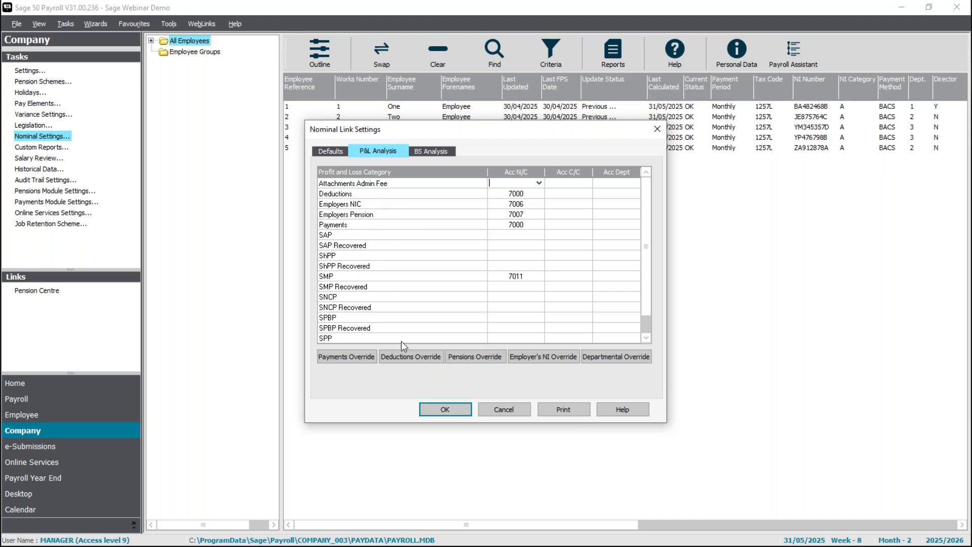
Enter nominal 7011 for each statutory payment category from SAP down to SPP Recovered.
{"action": "left_click", "coordinate": [646, 339]}
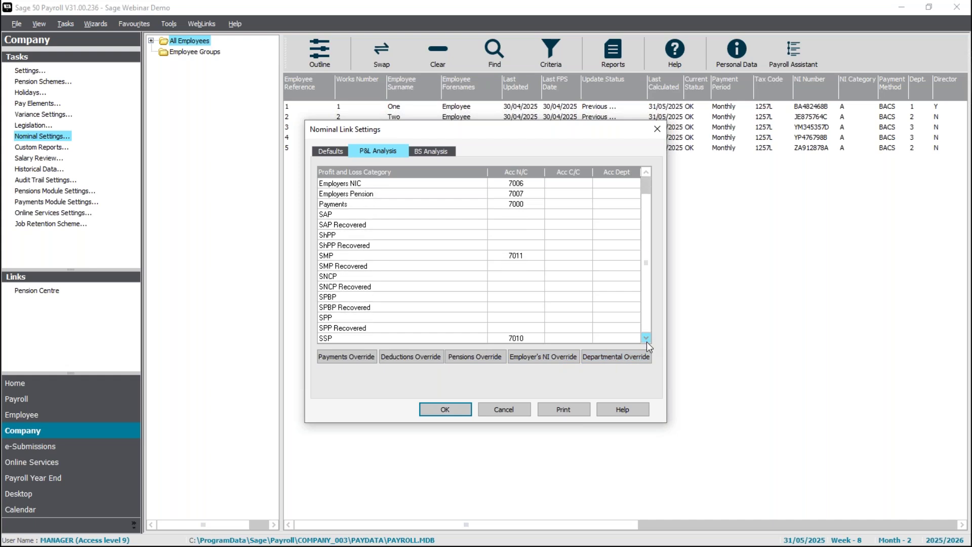
{"action": "left_click", "coordinate": [646, 171]}
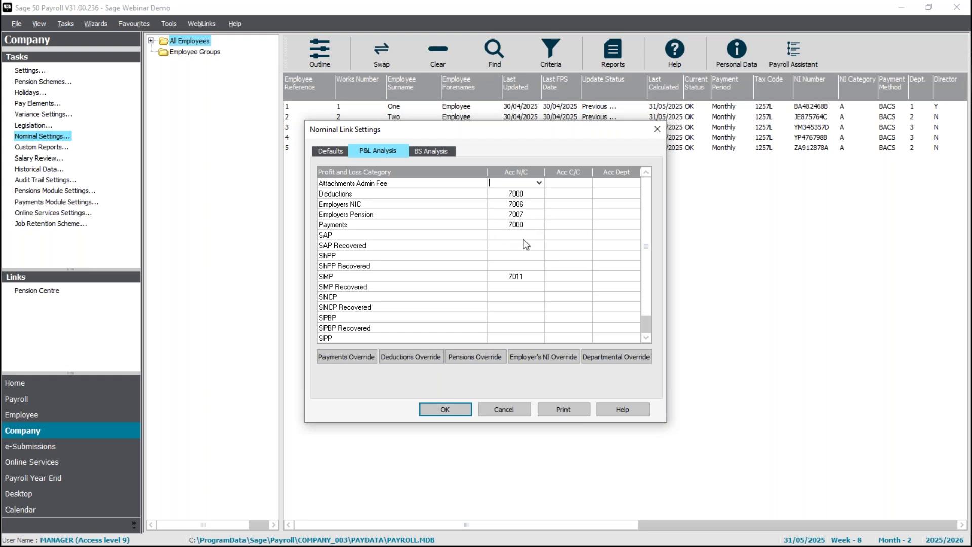
{"action": "left_click", "coordinate": [646, 339]}
{"action": "left_click", "coordinate": [646, 338]}
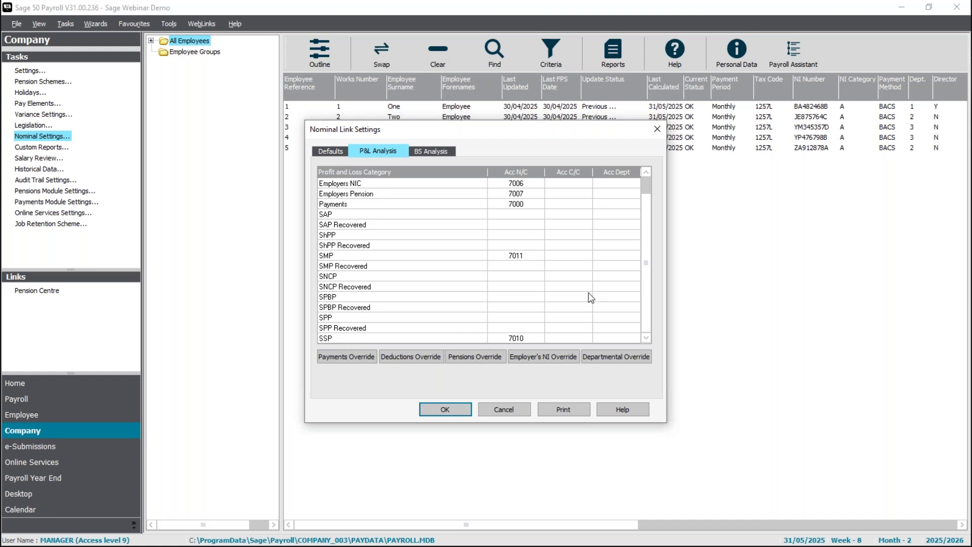
{"action": "left_click", "coordinate": [534, 217]}
{"action": "type", "text": "7011"}
{"action": "key", "text": "Return"}
{"action": "type", "text": "7011"}
{"action": "key", "text": "Return"}
{"action": "type", "text": "7011"}
{"action": "key", "text": "Return"}
{"action": "type", "text": "7011"}
{"action": "key", "text": "Return"}
{"action": "key", "text": "Return"}
{"action": "type", "text": "7011"}
{"action": "key", "text": "Return"}
{"action": "type", "text": "7011"}
{"action": "key", "text": "Return"}
{"action": "type", "text": "7011"}
{"action": "key", "text": "Return"}
{"action": "type", "text": "7011"}
{"action": "key", "text": "Return"}
{"action": "type", "text": "7"}
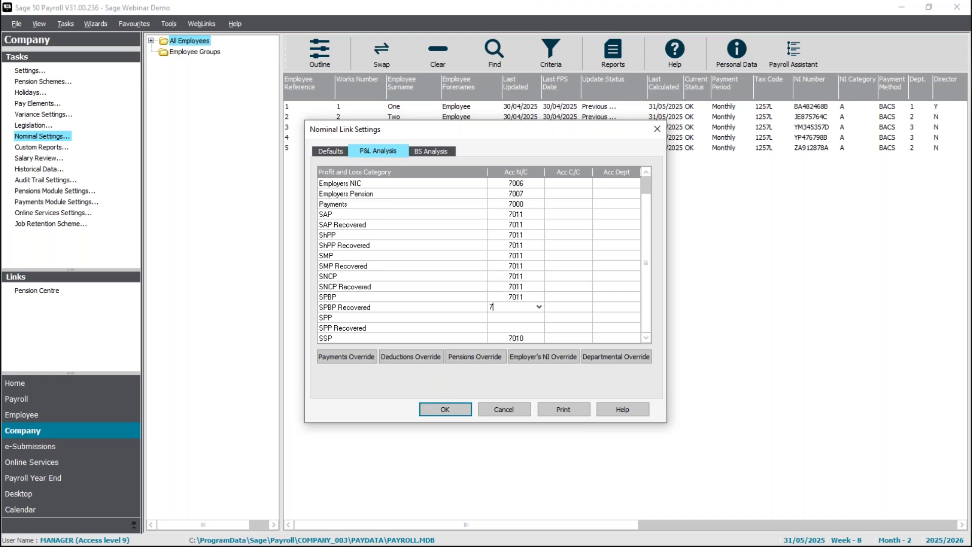
{"action": "type", "text": "011"}
{"action": "key", "text": "Return"}
{"action": "type", "text": "7011"}
{"action": "key", "text": "Return"}
{"action": "type", "text": "7011"}
{"action": "key", "text": "Return"}
{"action": "left_click", "coordinate": [646, 172]}
{"action": "left_click", "coordinate": [646, 172]}
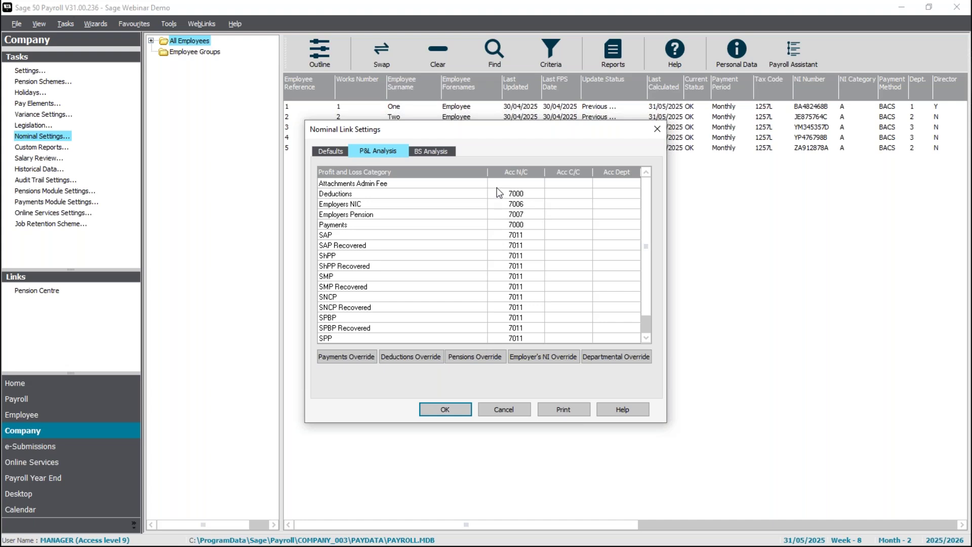
On BS Analysis, open the Attachments nominal lookup and scroll through the account list.
{"action": "left_click", "coordinate": [440, 150]}
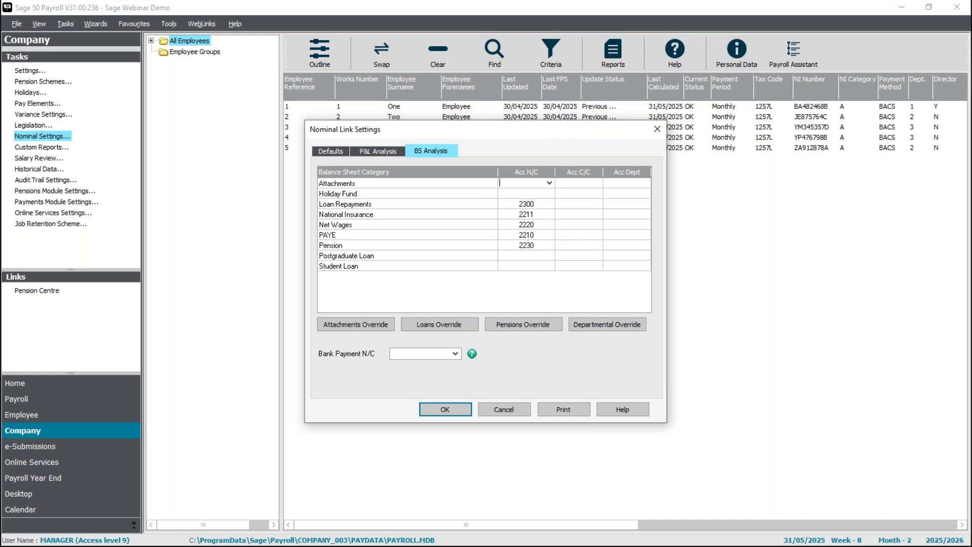
{"action": "left_click", "coordinate": [549, 184]}
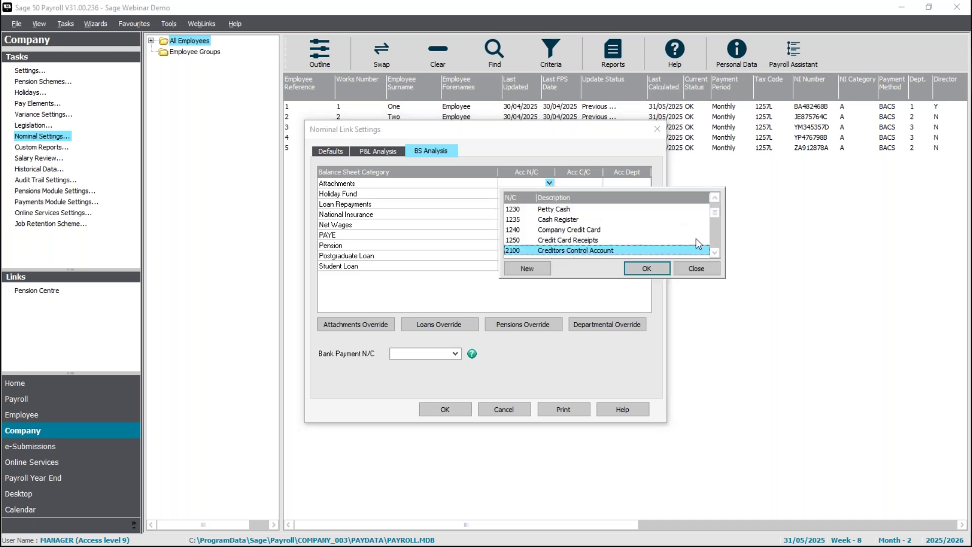
{"action": "left_click", "coordinate": [715, 252]}
{"action": "left_click", "coordinate": [714, 252]}
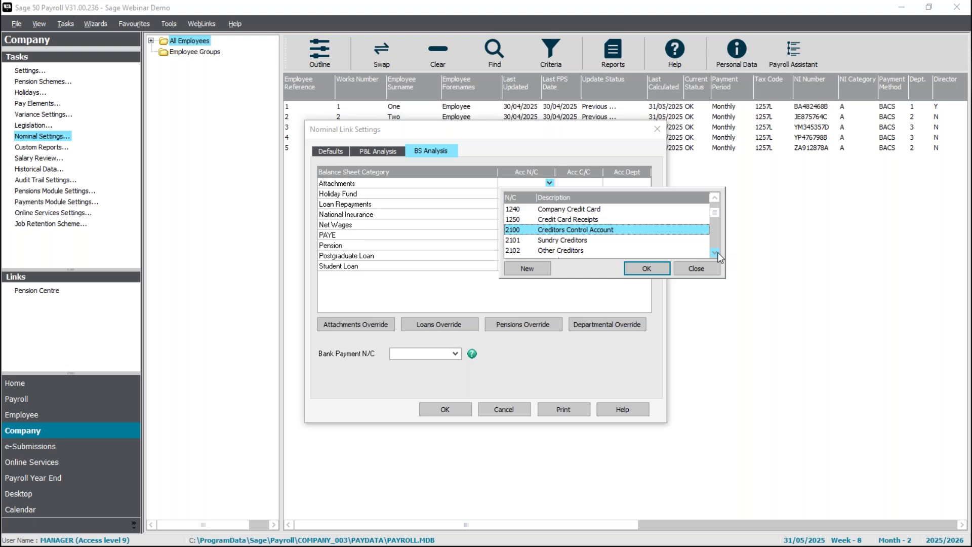
{"action": "left_click", "coordinate": [715, 252]}
{"action": "left_click", "coordinate": [715, 252]}
{"action": "left_click", "coordinate": [715, 253]}
{"action": "left_click", "coordinate": [717, 252]}
{"action": "left_click", "coordinate": [717, 252]}
{"action": "left_click", "coordinate": [717, 252]}
{"action": "left_click", "coordinate": [717, 253]}
{"action": "left_click", "coordinate": [717, 252]}
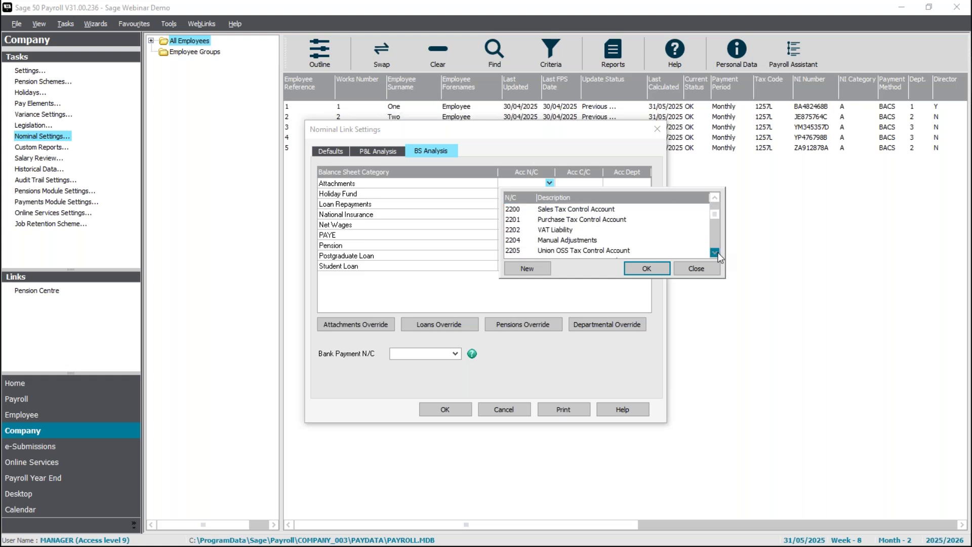
{"action": "left_click", "coordinate": [715, 252]}
{"action": "left_click", "coordinate": [715, 252]}
{"action": "left_click", "coordinate": [718, 252]}
{"action": "left_click", "coordinate": [718, 252]}
{"action": "left_click", "coordinate": [718, 252]}
{"action": "left_click", "coordinate": [718, 252]}
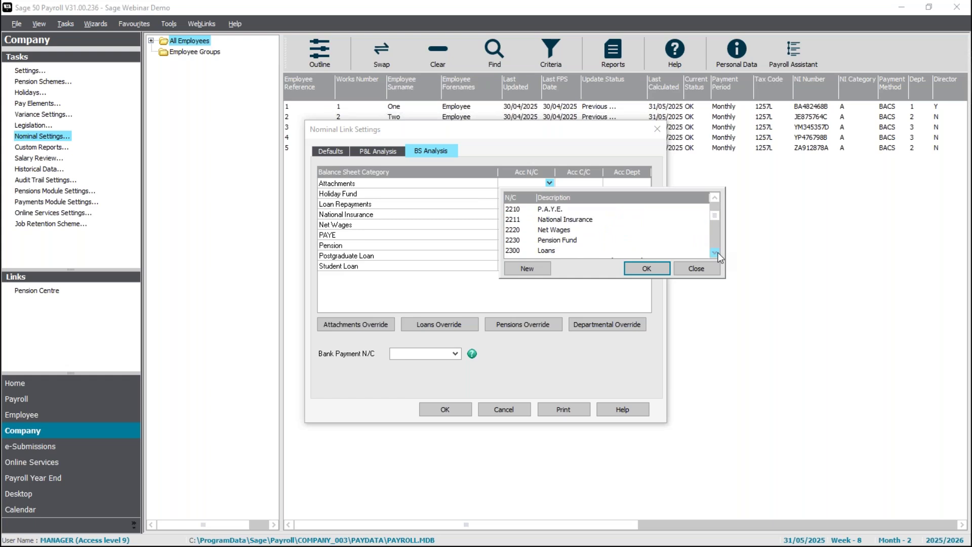
Create new nominal account 2240 Attachments and assign it to the Attachments category.
{"action": "left_click", "coordinate": [527, 269]}
{"action": "type", "text": "2240"}
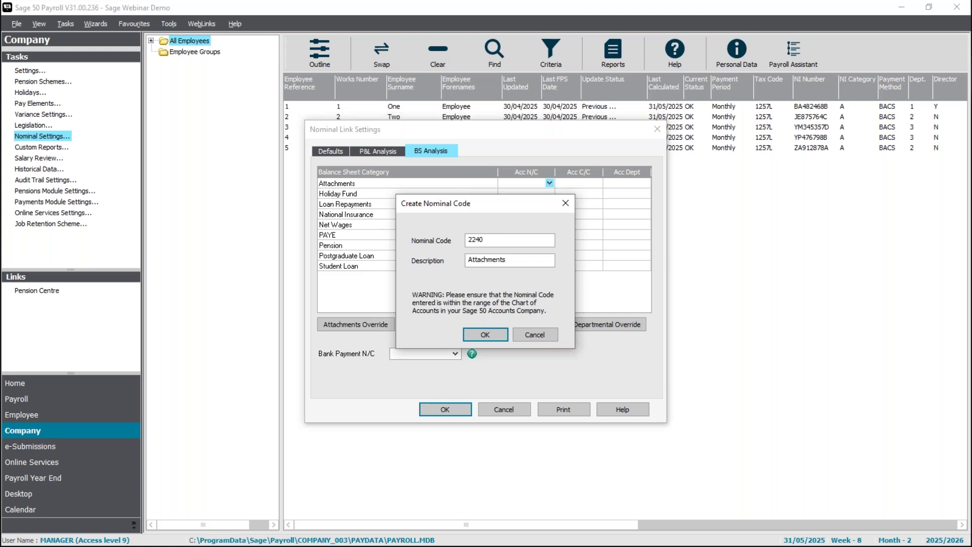
{"action": "key", "text": "Tab"}
{"action": "left_click", "coordinate": [479, 334]}
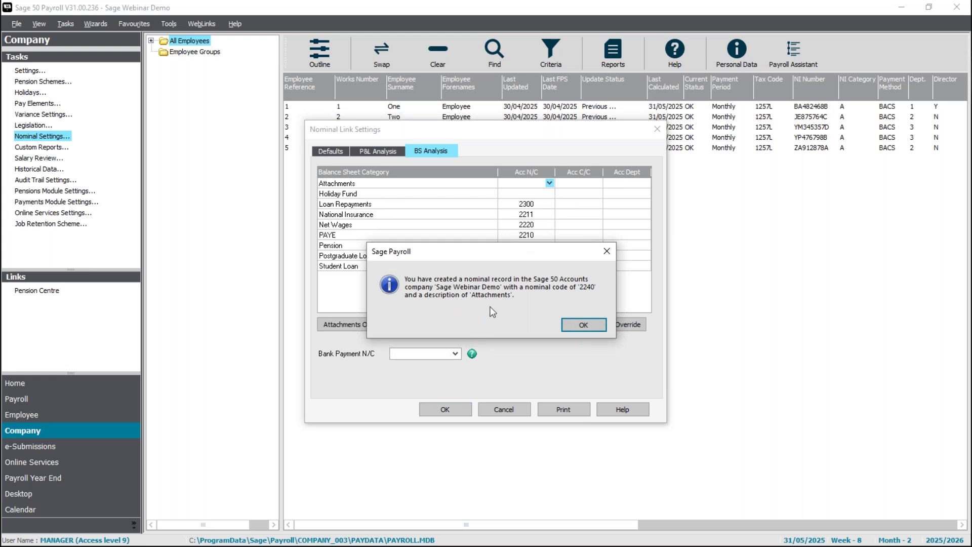
{"action": "left_click", "coordinate": [583, 325]}
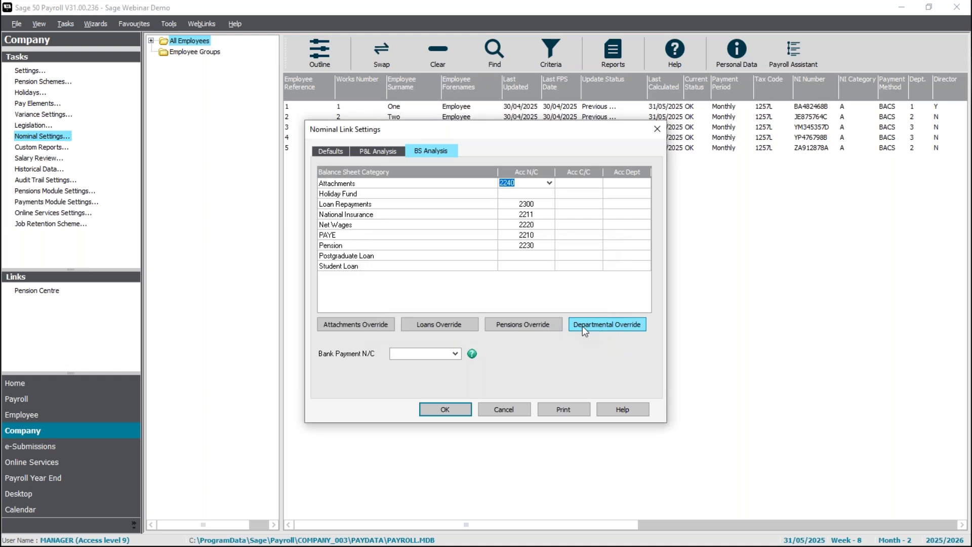
{"action": "left_click", "coordinate": [529, 194]}
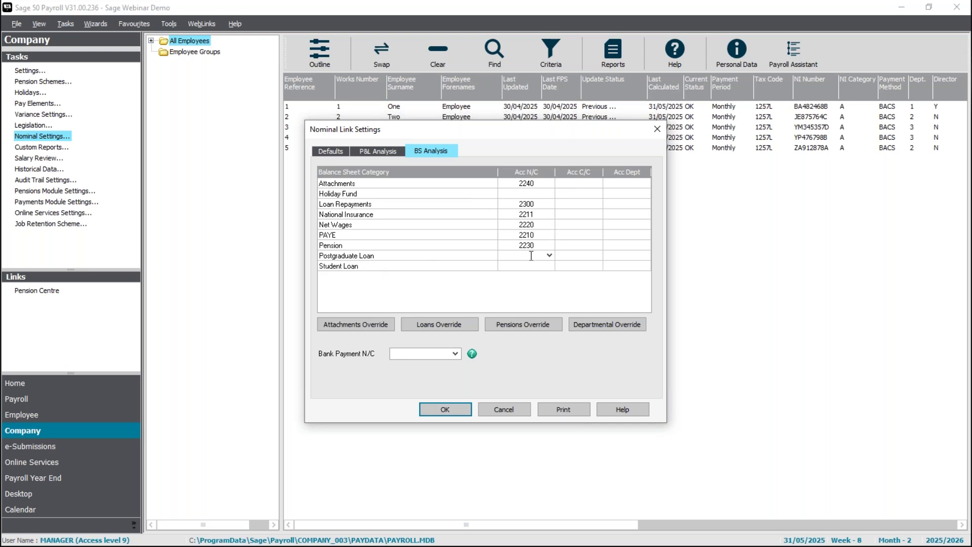
Assign 2210 P.A.Y.E. to Postgraduate Loan from the nominal lookup.
{"action": "left_click", "coordinate": [550, 256]}
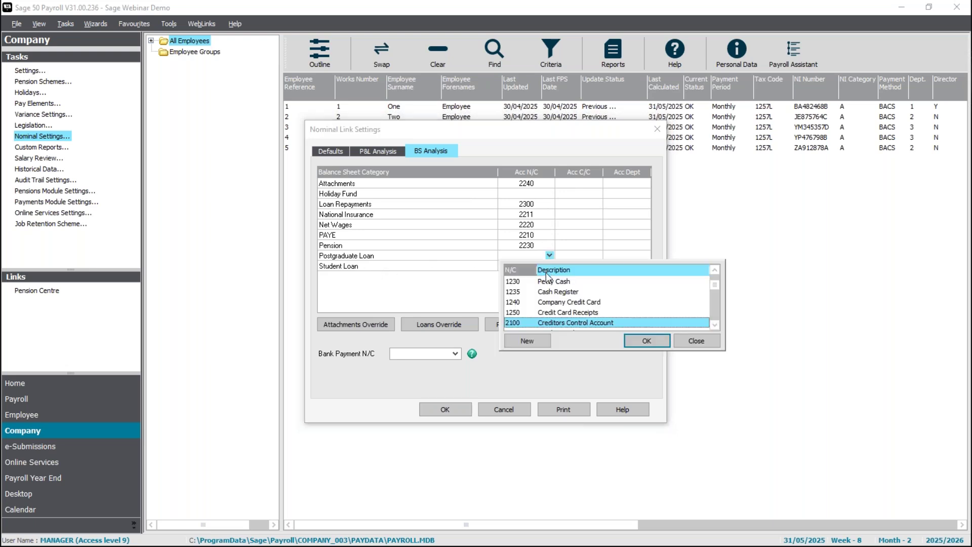
{"action": "key", "text": "Down"}
{"action": "key", "text": "Down"}
{"action": "key", "text": "Down"}
{"action": "key", "text": "Down"}
{"action": "key", "text": "Down"}
{"action": "key", "text": "Down"}
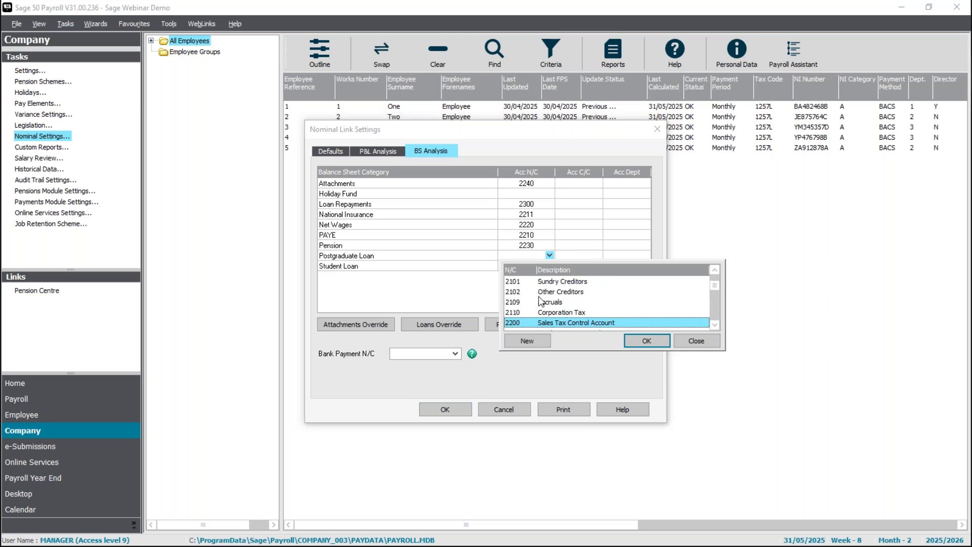
{"action": "key", "text": "Down"}
{"action": "key", "text": "Down"}
{"action": "key", "text": "Down"}
{"action": "key", "text": "Down"}
{"action": "key", "text": "Down"}
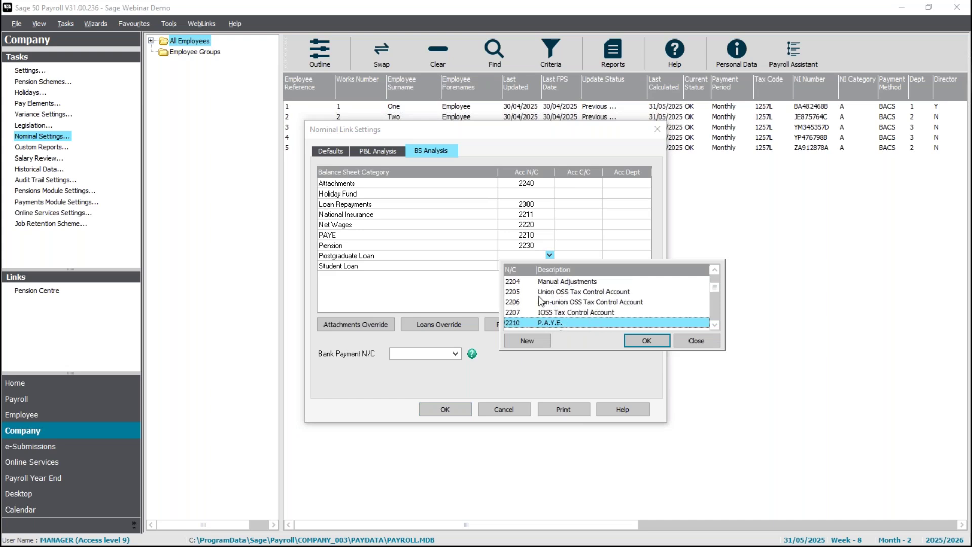
{"action": "key", "text": "Down"}
{"action": "double_click", "coordinate": [540, 311]}
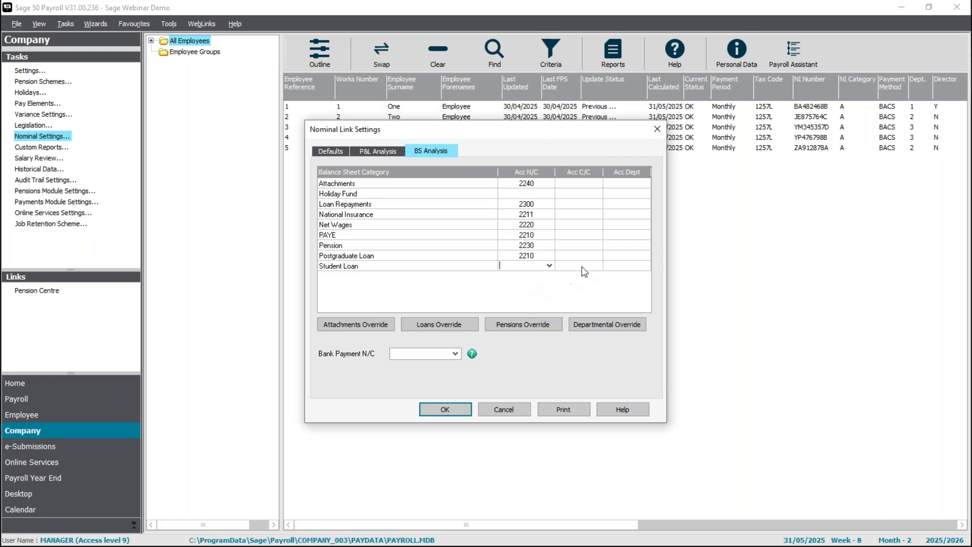
Set Student Loan to 2210 and pick 1200 Bank Current Account for bank payments.
{"action": "type", "text": "2210"}
{"action": "key", "text": "Tab"}
{"action": "left_click", "coordinate": [459, 354]}
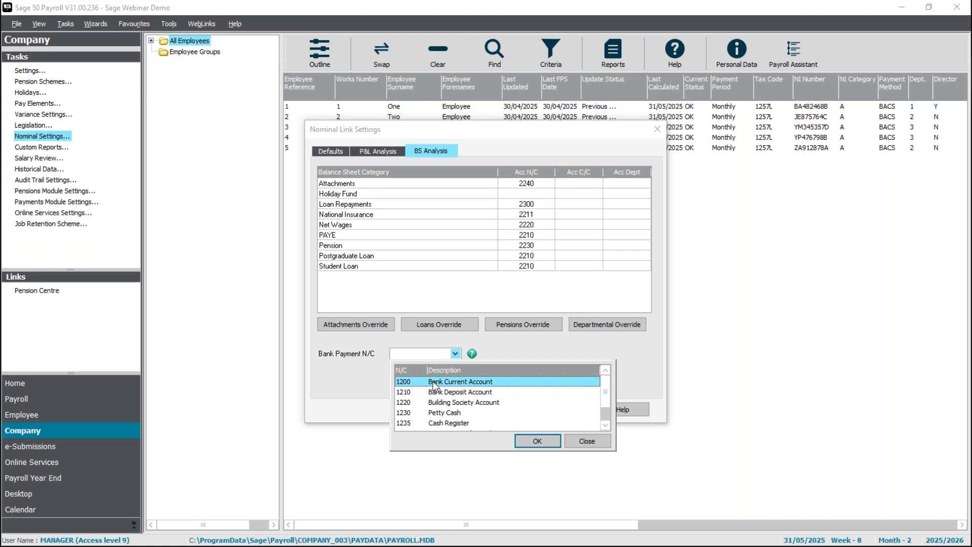
{"action": "left_click", "coordinate": [537, 441]}
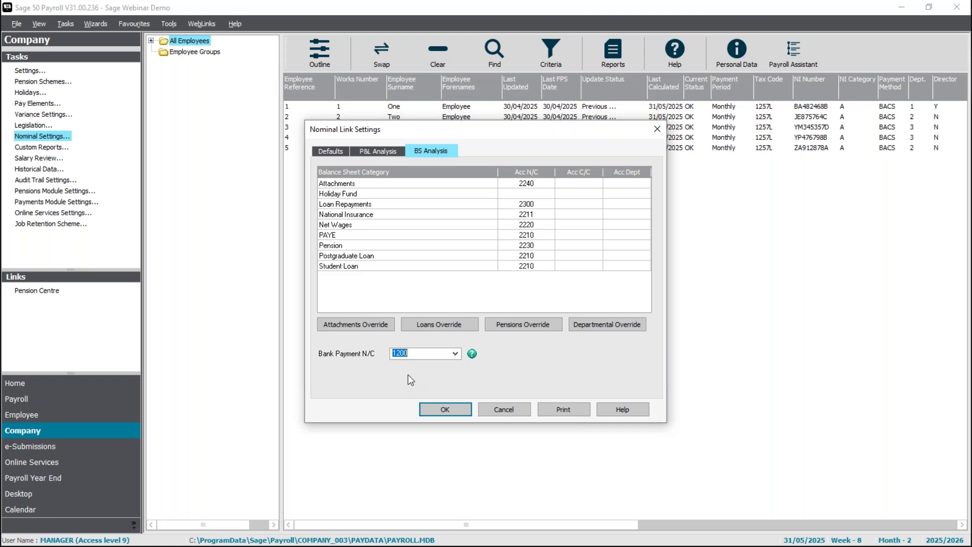
Save the nominal link settings and return to the five-employee list.
{"action": "left_click", "coordinate": [446, 410]}
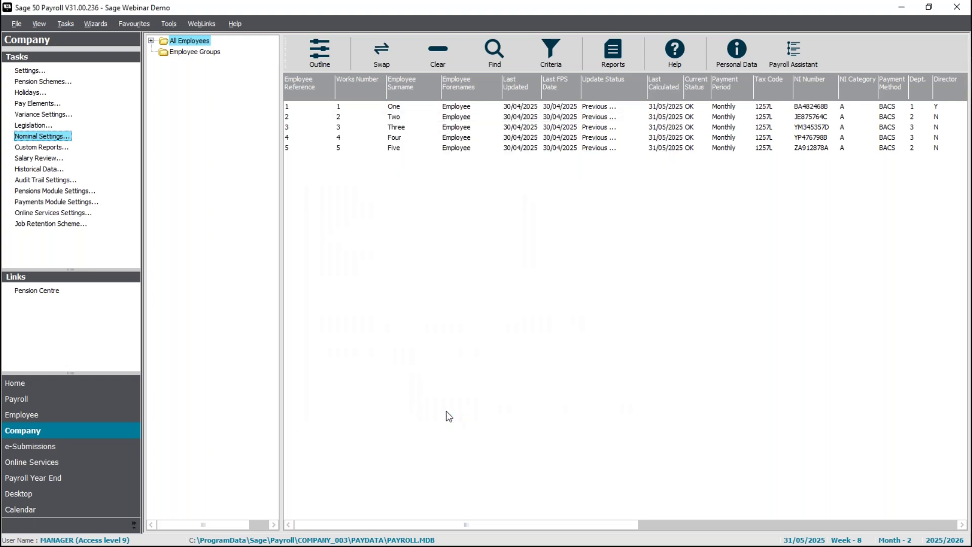
Log on as the manager user, entering the credentials twice, to reopen Nominal Link Settings.
{"action": "left_click", "coordinate": [39, 139]}
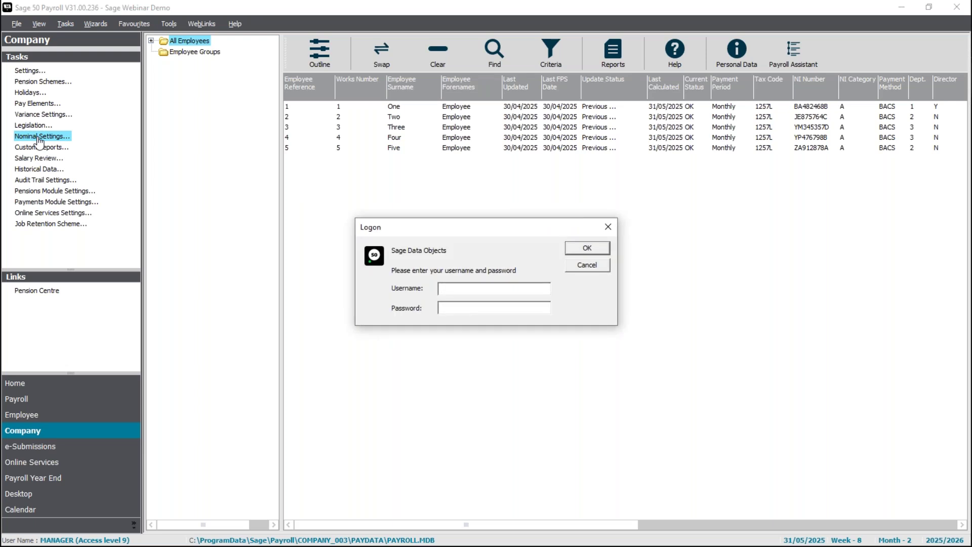
{"action": "type", "text": "manager"}
{"action": "key", "text": "Tab"}
{"action": "type", "text": "password"}
{"action": "key", "text": "Return"}
{"action": "type", "text": "manager"}
{"action": "key", "text": "Tab"}
{"action": "type", "text": "password"}
{"action": "key", "text": "Return"}
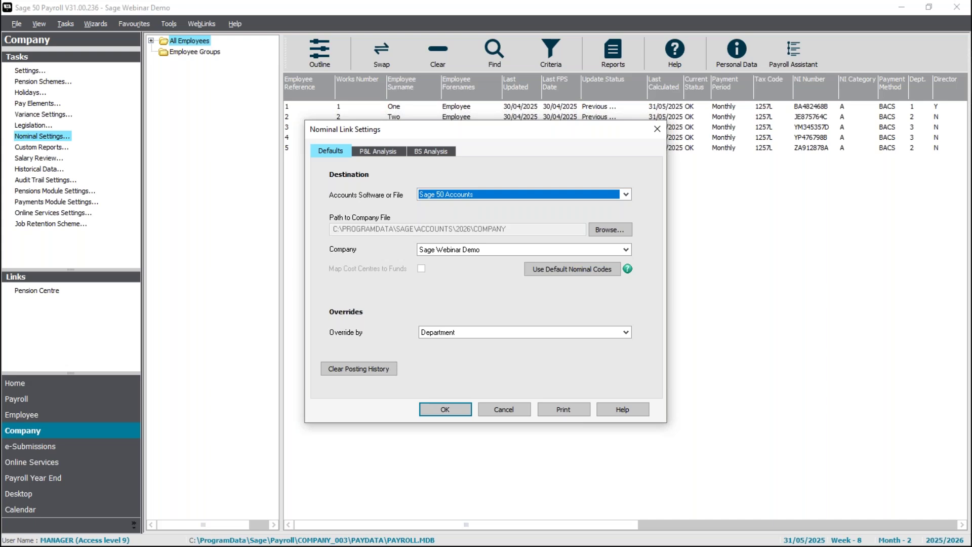
Show the P&L Analysis page, where Payments map to nominal 7000.
{"action": "left_click", "coordinate": [391, 151]}
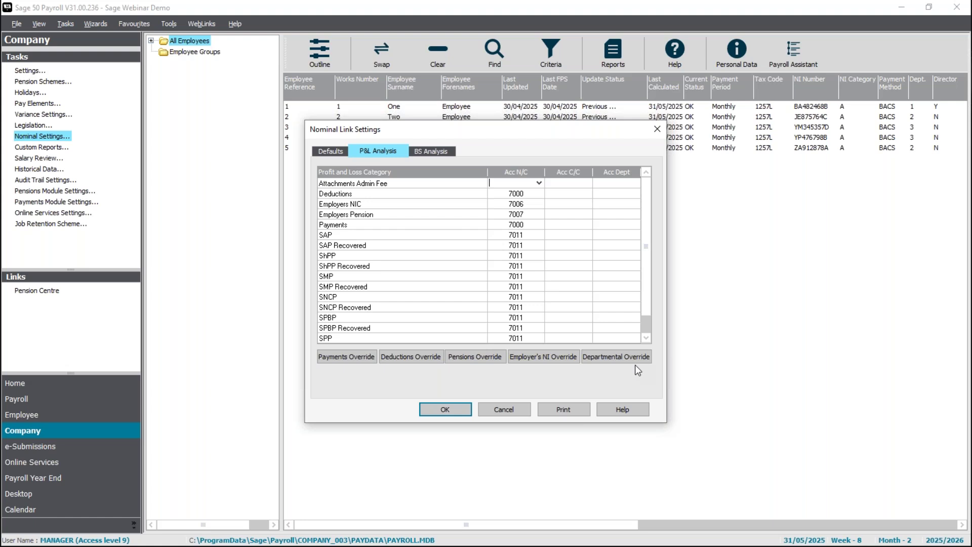
{"action": "left_click", "coordinate": [357, 355]}
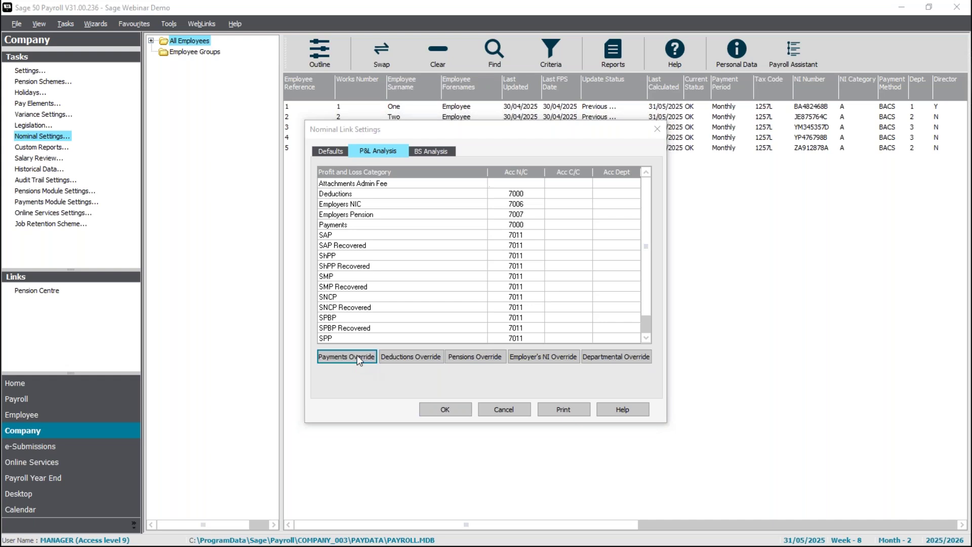
Add a payments override of type Commission posting to nominal 6100 Sales Commissions.
{"action": "left_click", "coordinate": [490, 197]}
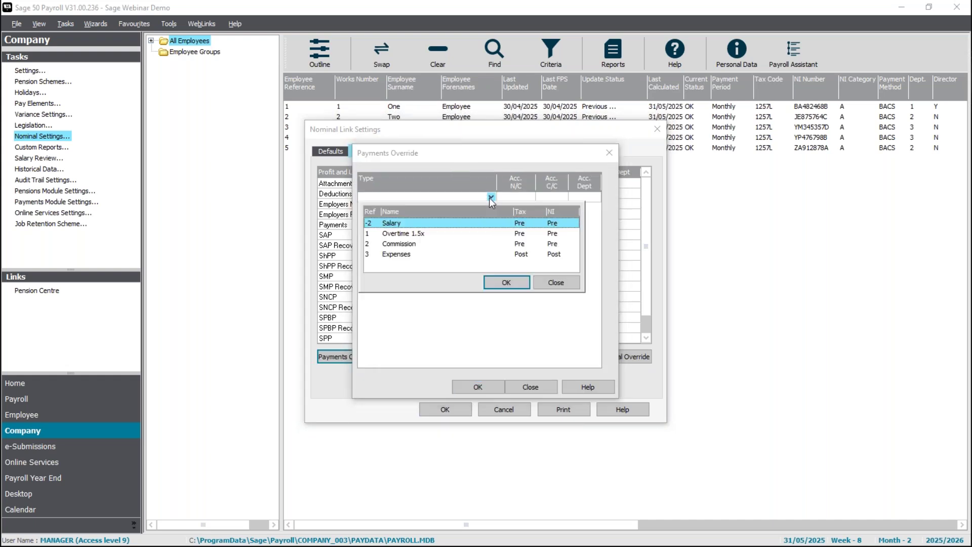
{"action": "left_click", "coordinate": [414, 244]}
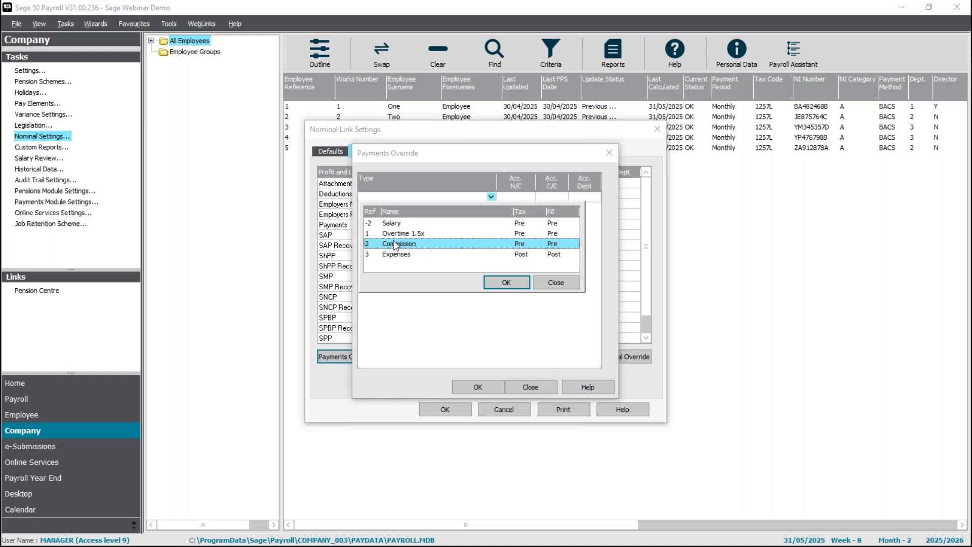
{"action": "left_click", "coordinate": [502, 284]}
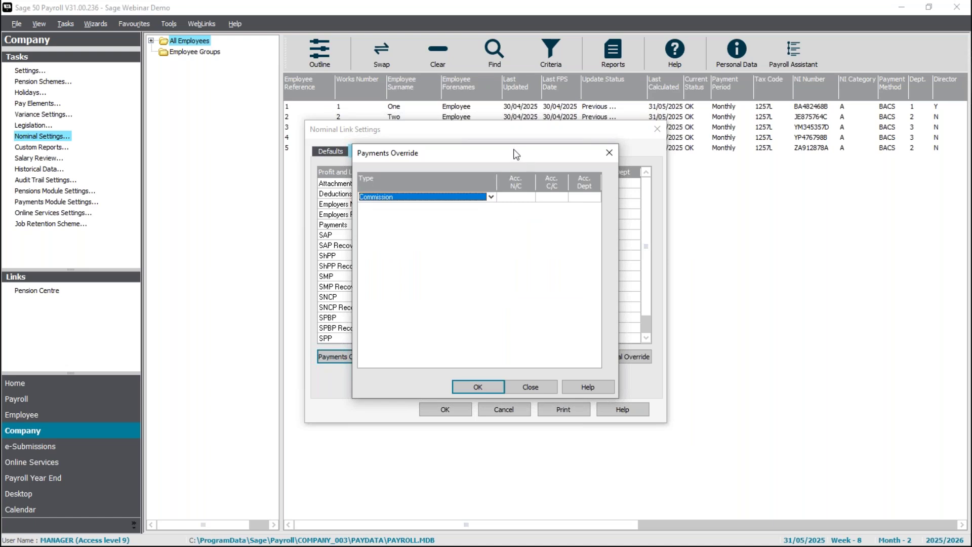
{"action": "left_click", "coordinate": [515, 197]}
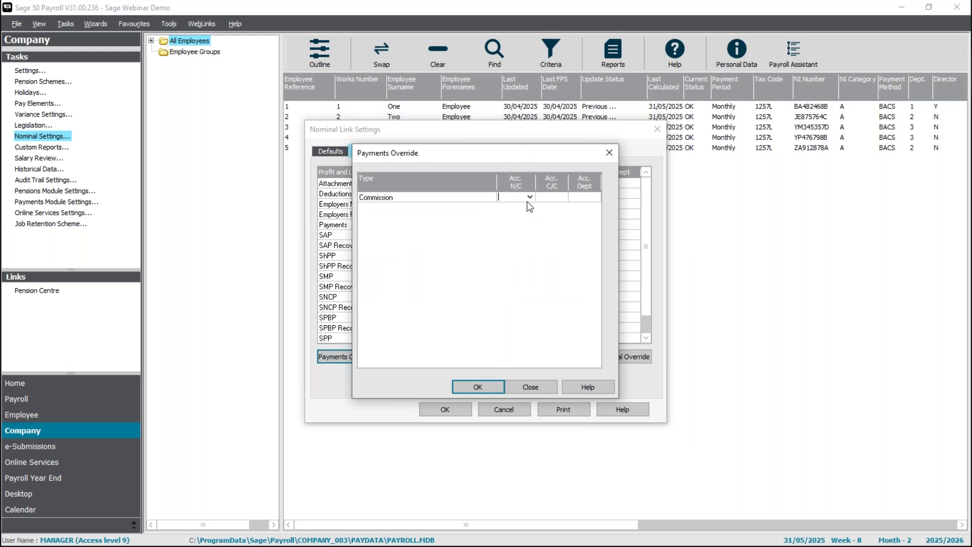
{"action": "left_click", "coordinate": [529, 197]}
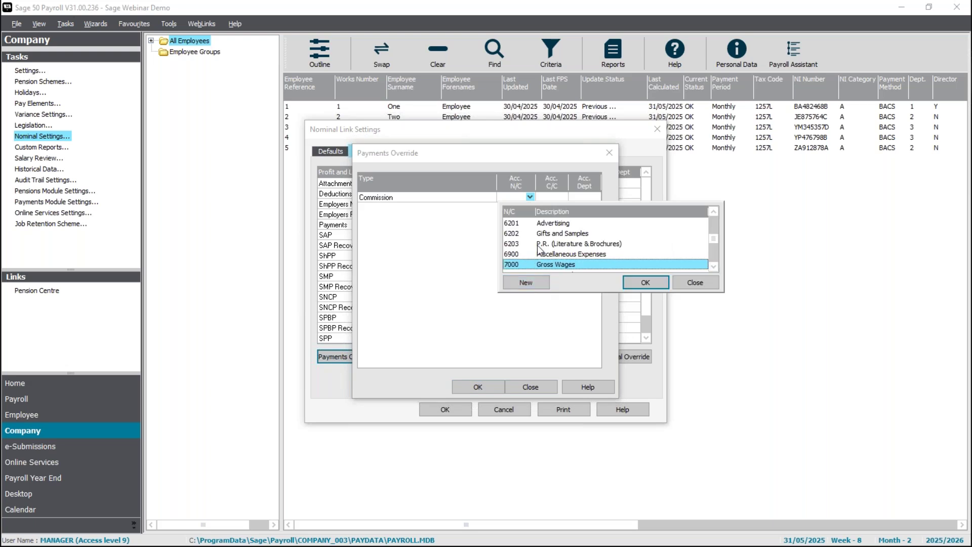
{"action": "key", "text": "Up"}
{"action": "key", "text": "Up"}
{"action": "key", "text": "Up"}
{"action": "key", "text": "Up"}
{"action": "key", "text": "Up"}
{"action": "key", "text": "Up"}
{"action": "key", "text": "Up"}
{"action": "key", "text": "Down"}
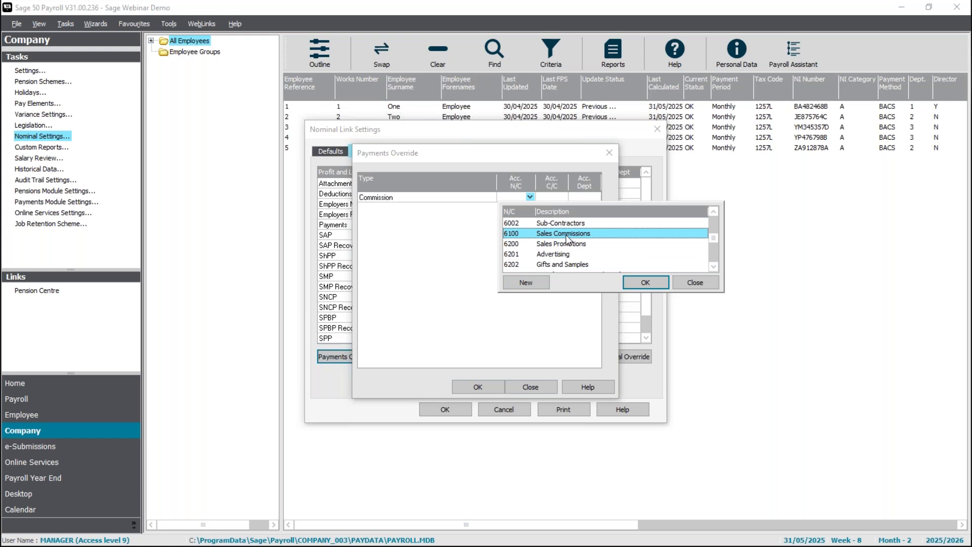
{"action": "left_click", "coordinate": [569, 234]}
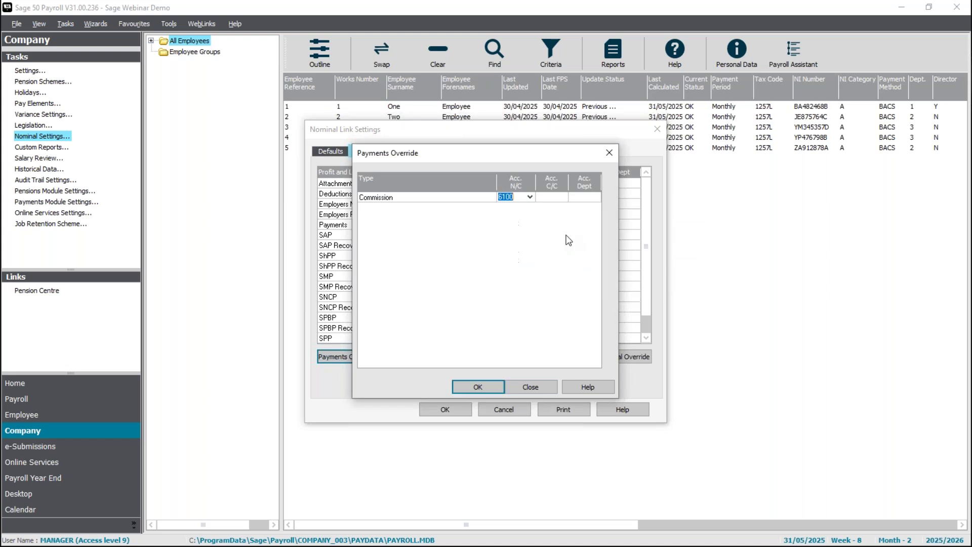
{"action": "left_click", "coordinate": [485, 386]}
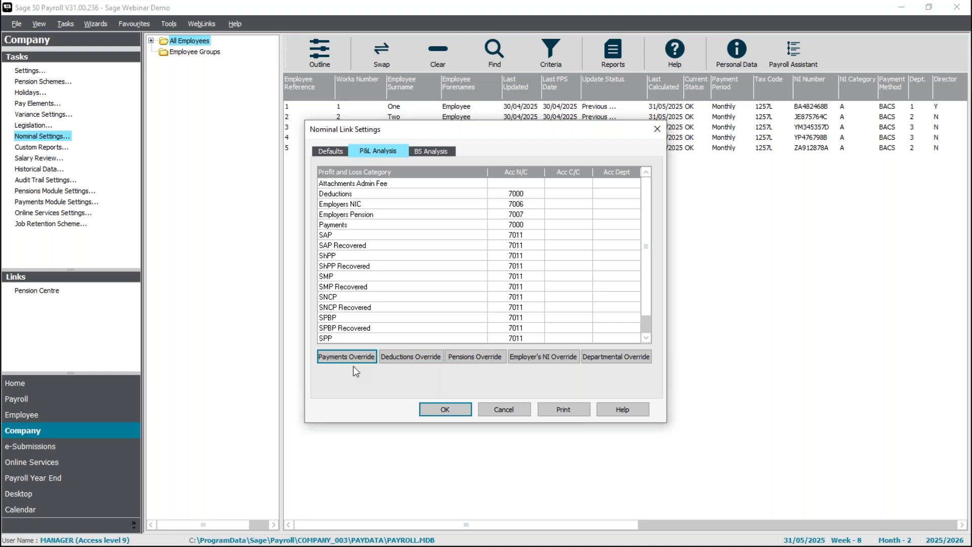
{"action": "left_click", "coordinate": [431, 361]}
{"action": "left_click", "coordinate": [491, 197]}
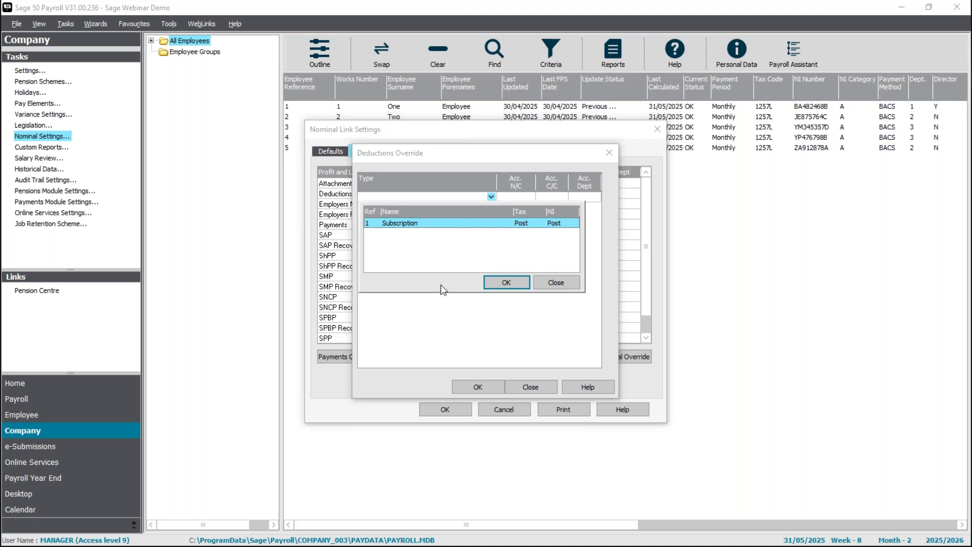
{"action": "left_click", "coordinate": [436, 319]}
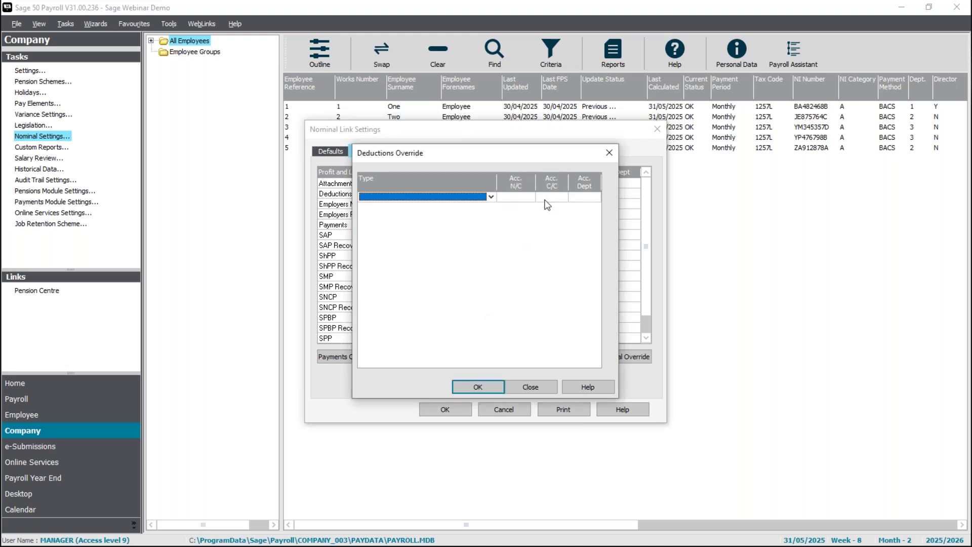
{"action": "left_click", "coordinate": [549, 386]}
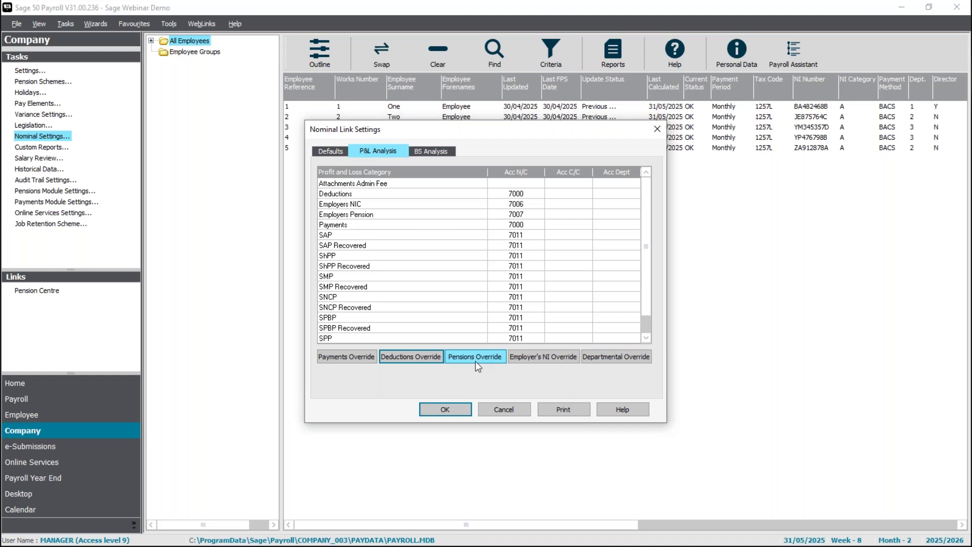
{"action": "left_click", "coordinate": [559, 357]}
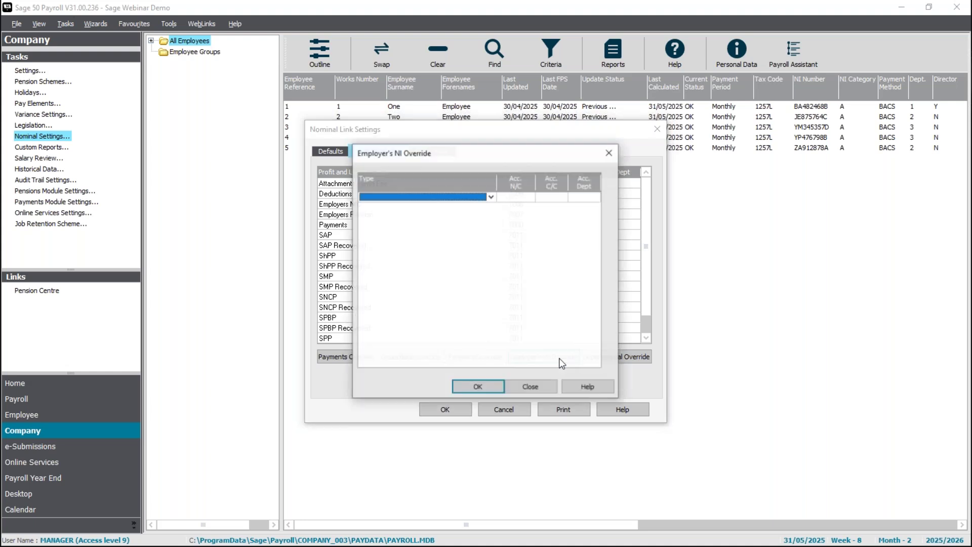
{"action": "left_click", "coordinate": [489, 197]}
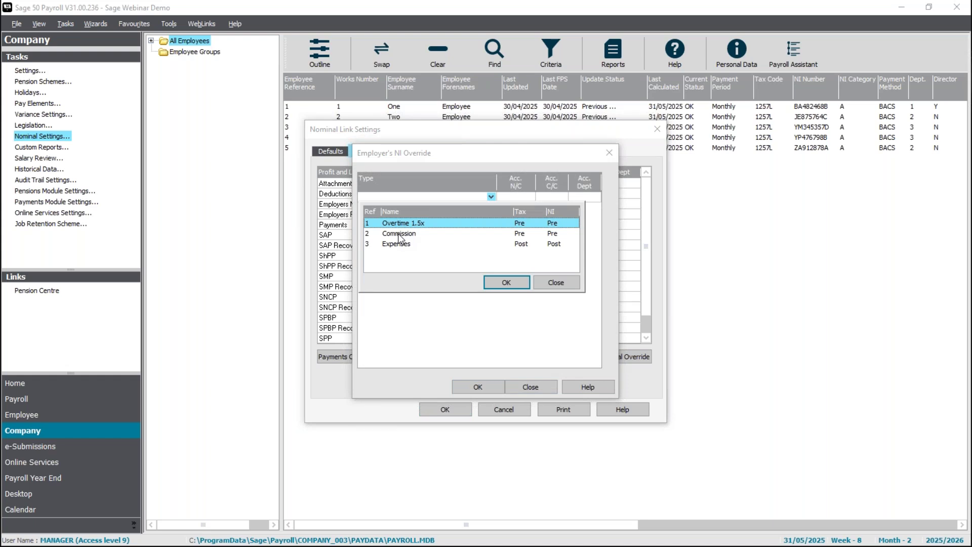
{"action": "left_click", "coordinate": [556, 281]}
{"action": "left_click", "coordinate": [539, 384]}
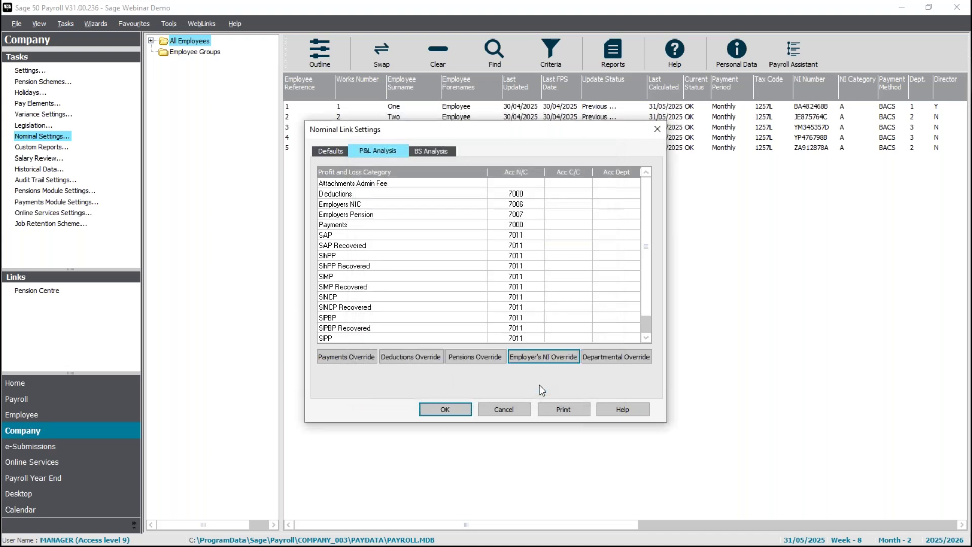
Open Departmental Override and edit the Directors department (Ref 1).
{"action": "left_click", "coordinate": [621, 358]}
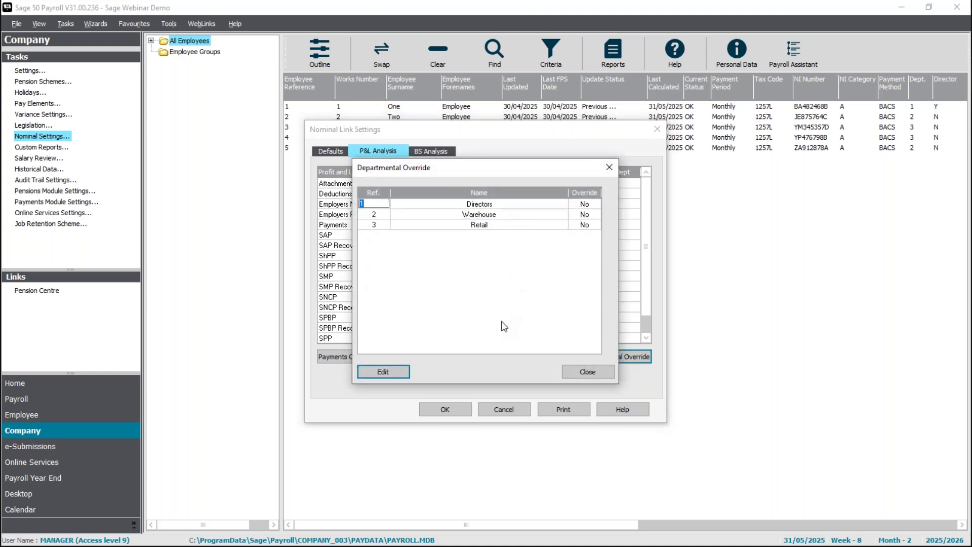
{"action": "left_click", "coordinate": [375, 215]}
{"action": "left_click", "coordinate": [374, 225]}
{"action": "left_click", "coordinate": [377, 204]}
{"action": "left_click", "coordinate": [383, 372]}
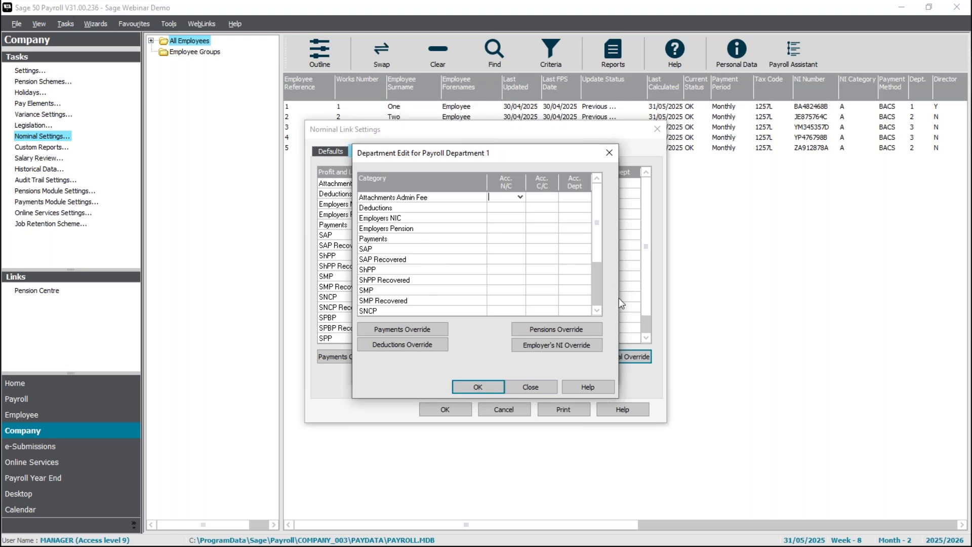
Set the Directors department's Payments nominal code to 7001 Directors Salaries.
{"action": "scroll", "coordinate": [602, 315], "scroll_direction": "down", "scroll_amount": 2}
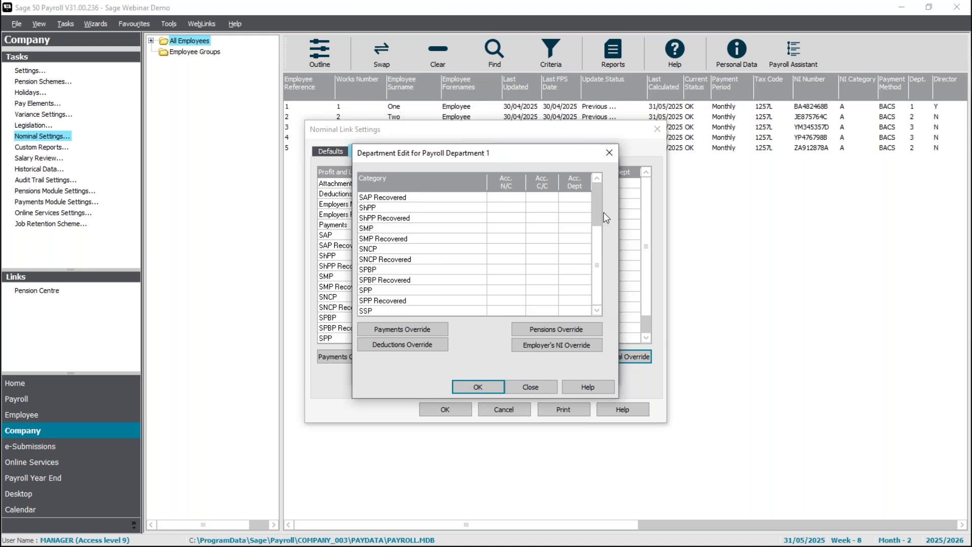
{"action": "scroll", "coordinate": [600, 177], "scroll_direction": "up", "scroll_amount": 2}
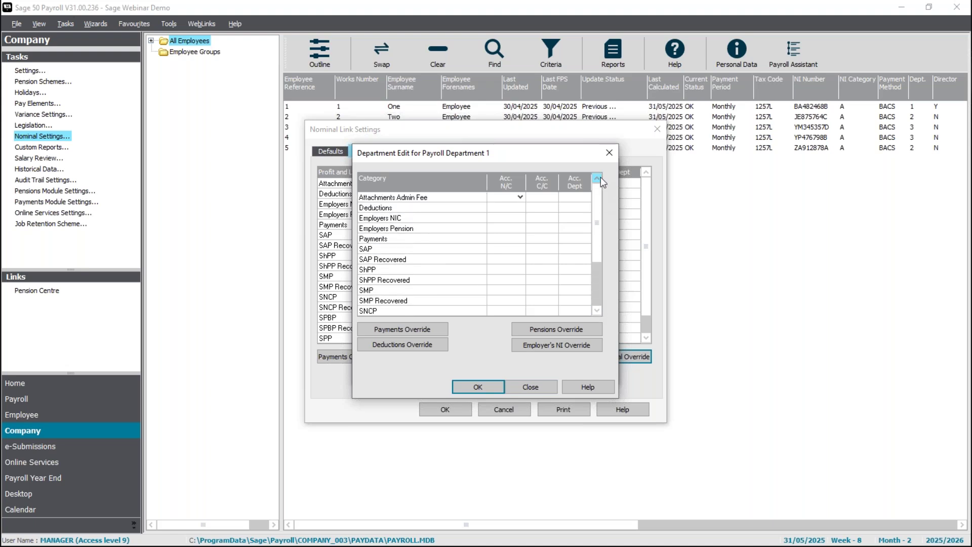
{"action": "left_click", "coordinate": [522, 241]}
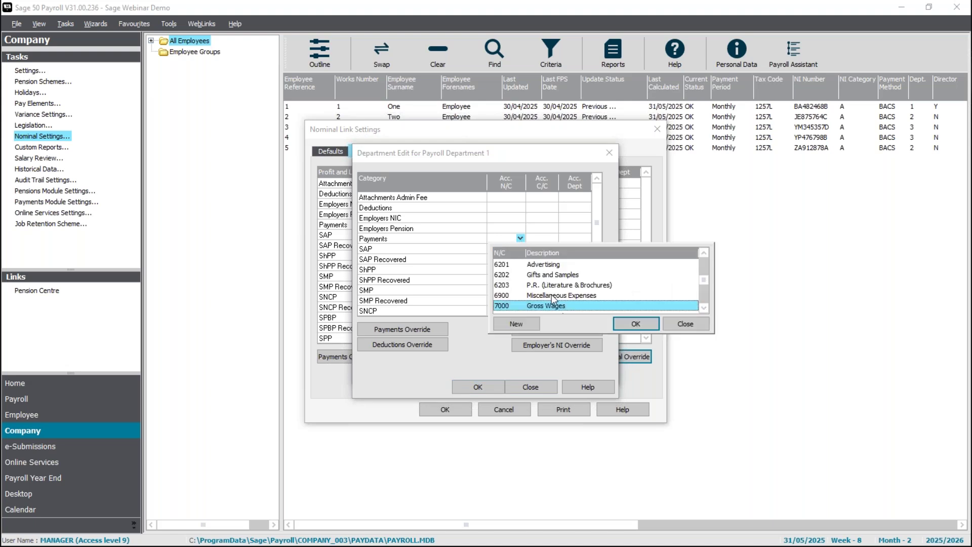
{"action": "scroll", "coordinate": [554, 303], "scroll_direction": "down", "scroll_amount": 1}
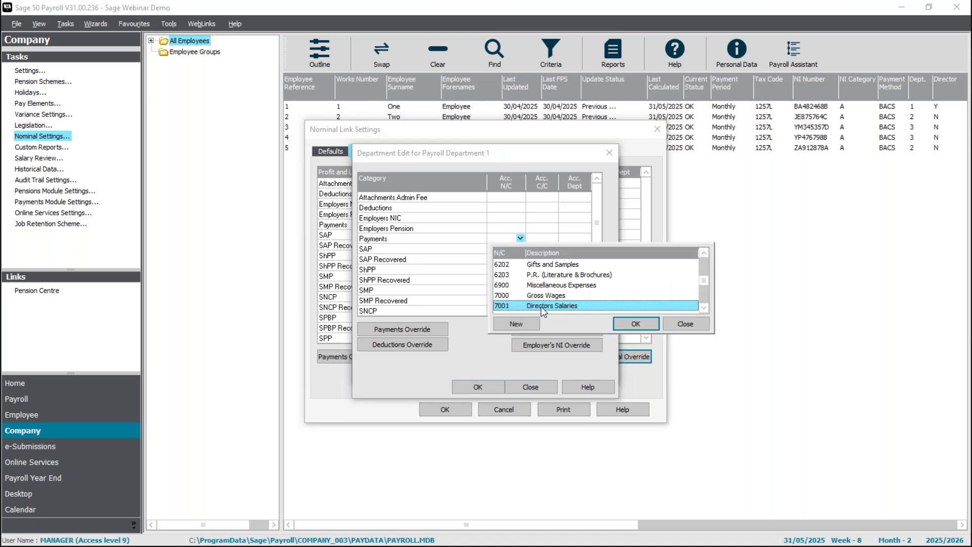
{"action": "double_click", "coordinate": [541, 306]}
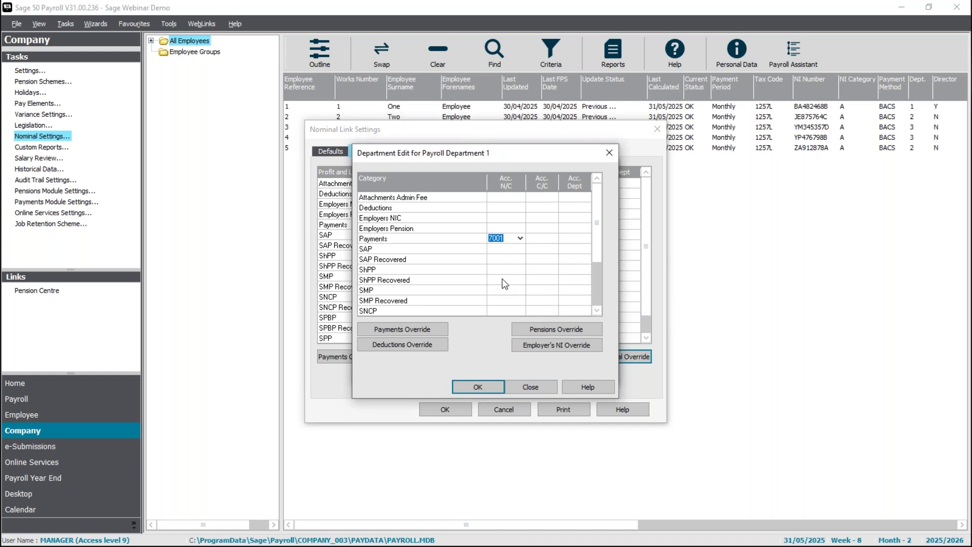
Set Employers NIC to 7012 Employers N.I. (Directors), leave department cells blank, and save.
{"action": "left_click", "coordinate": [520, 220]}
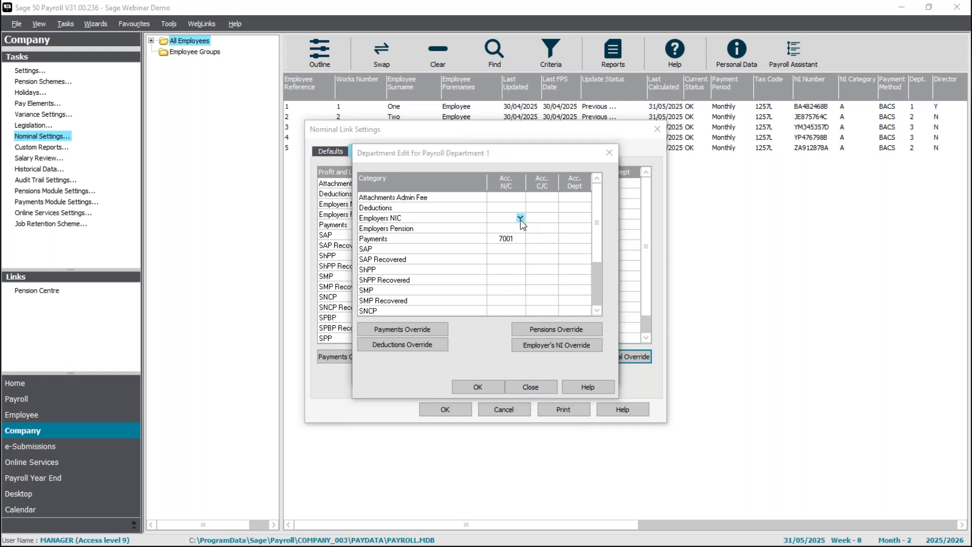
{"action": "left_click", "coordinate": [520, 218]}
{"action": "scroll", "coordinate": [534, 280], "scroll_direction": "down", "scroll_amount": 8}
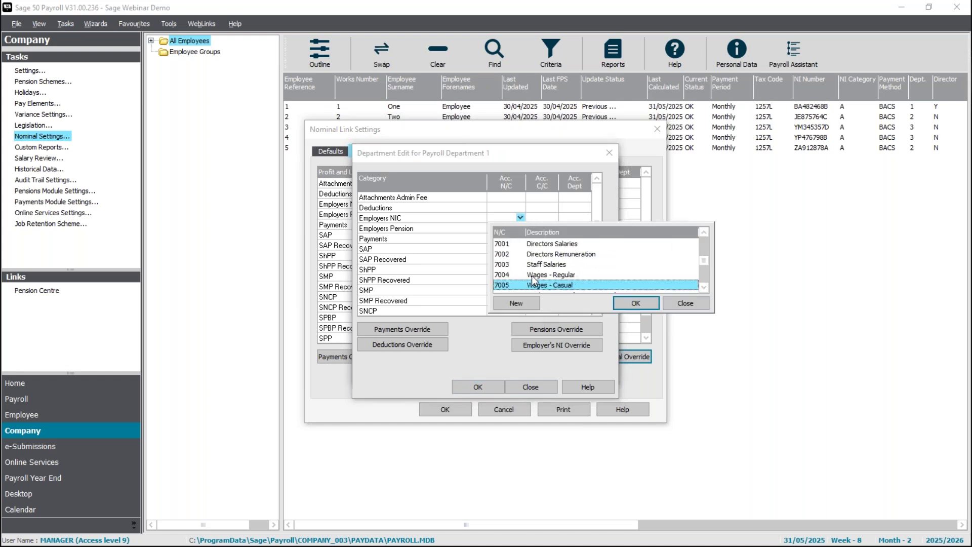
{"action": "scroll", "coordinate": [533, 280], "scroll_direction": "down", "scroll_amount": 3}
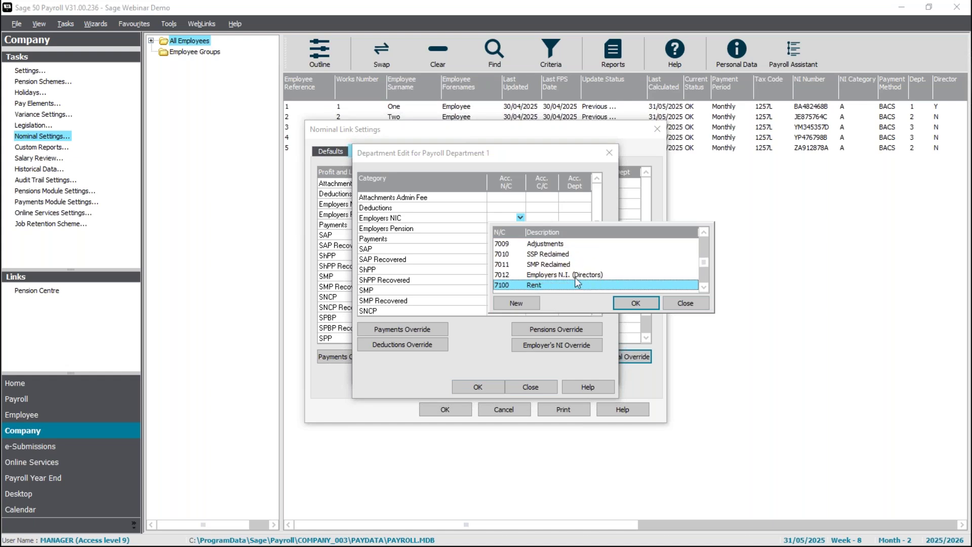
{"action": "left_click", "coordinate": [579, 276]}
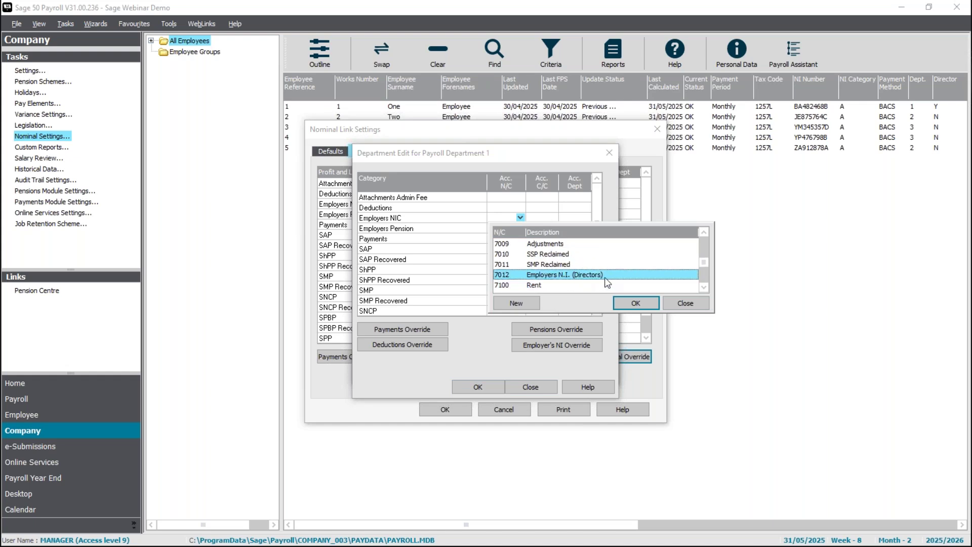
{"action": "double_click", "coordinate": [570, 275]}
{"action": "left_click", "coordinate": [513, 261]}
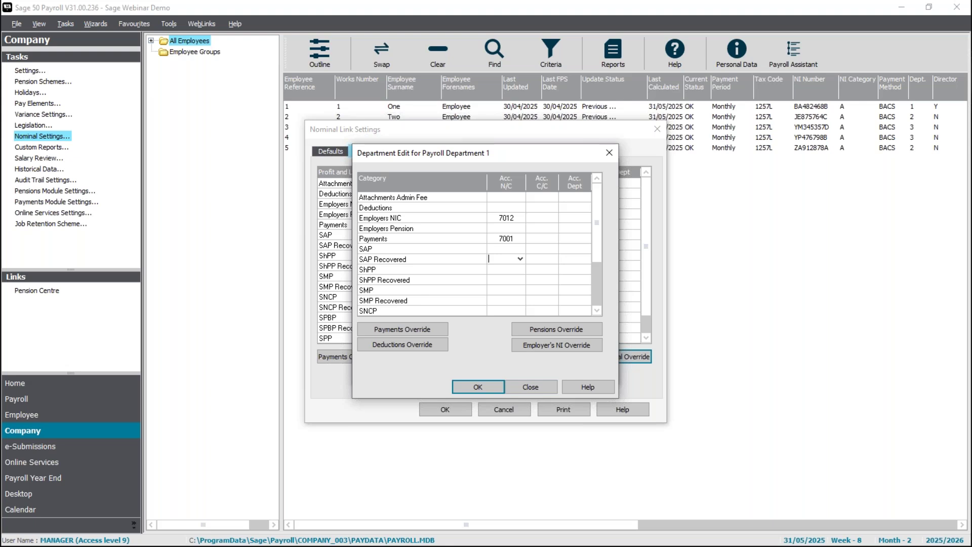
{"action": "left_click", "coordinate": [574, 219]}
{"action": "left_click", "coordinate": [574, 240]}
{"action": "left_click", "coordinate": [572, 240]}
{"action": "left_click", "coordinate": [489, 388]}
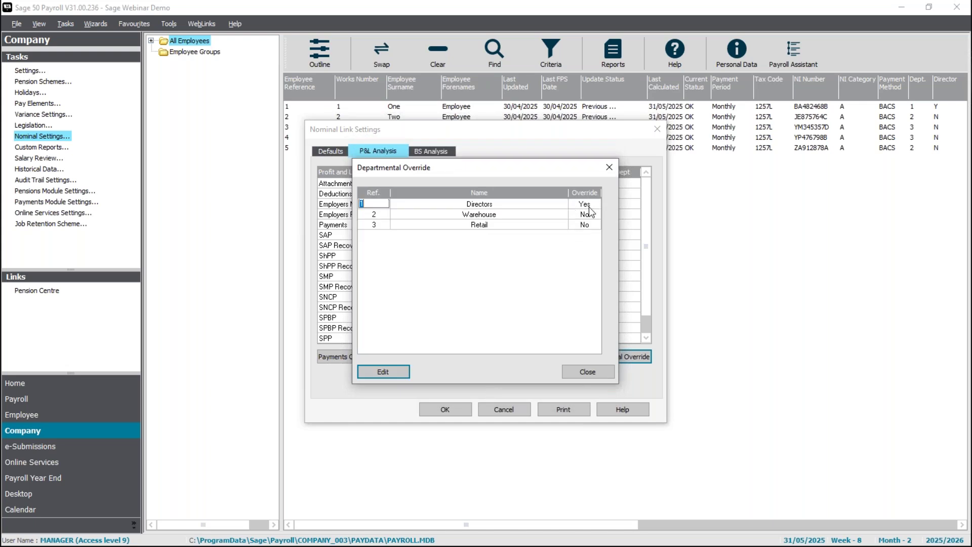
Close the Departmental Override list and show the BS Analysis page.
{"action": "left_click", "coordinate": [597, 371]}
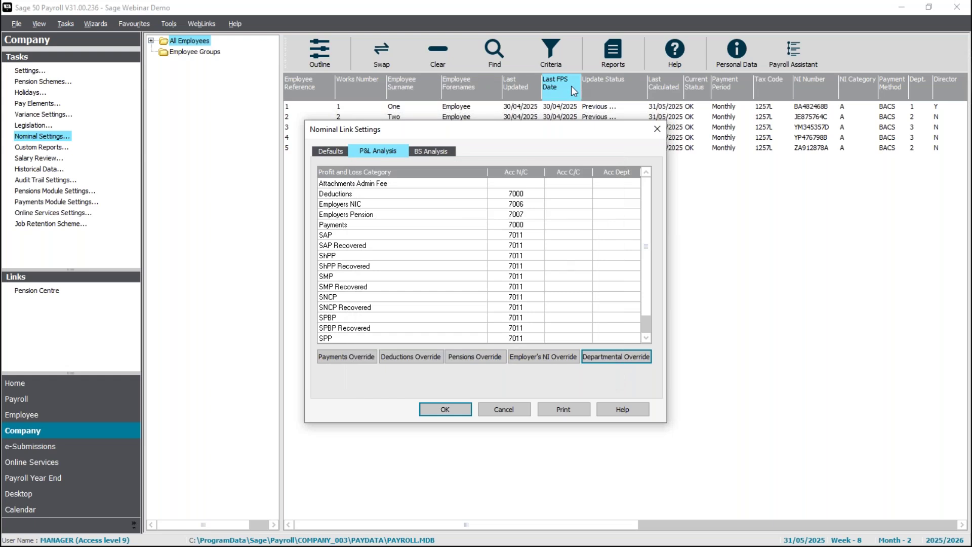
{"action": "left_click", "coordinate": [449, 152]}
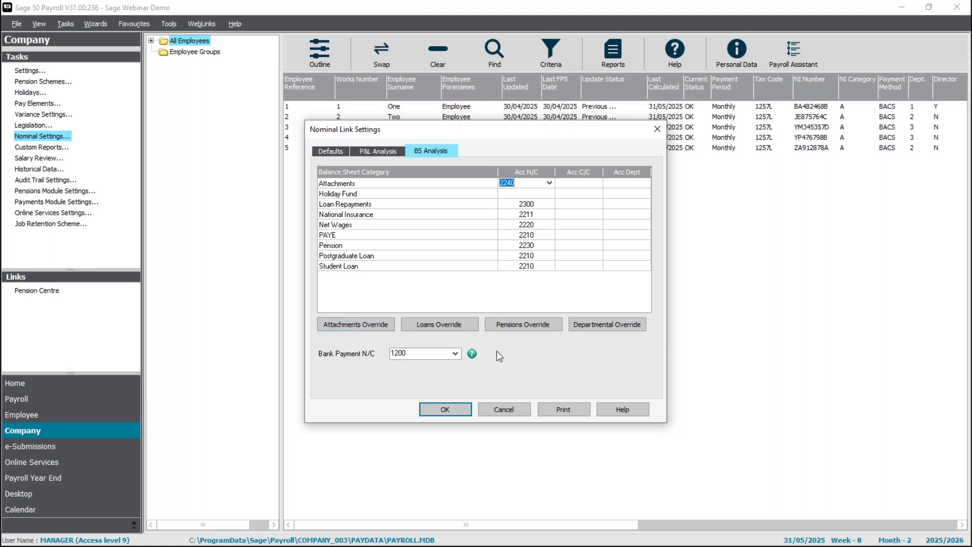
Start a pensions override with Aviva Pension as its type.
{"action": "left_click", "coordinate": [525, 326]}
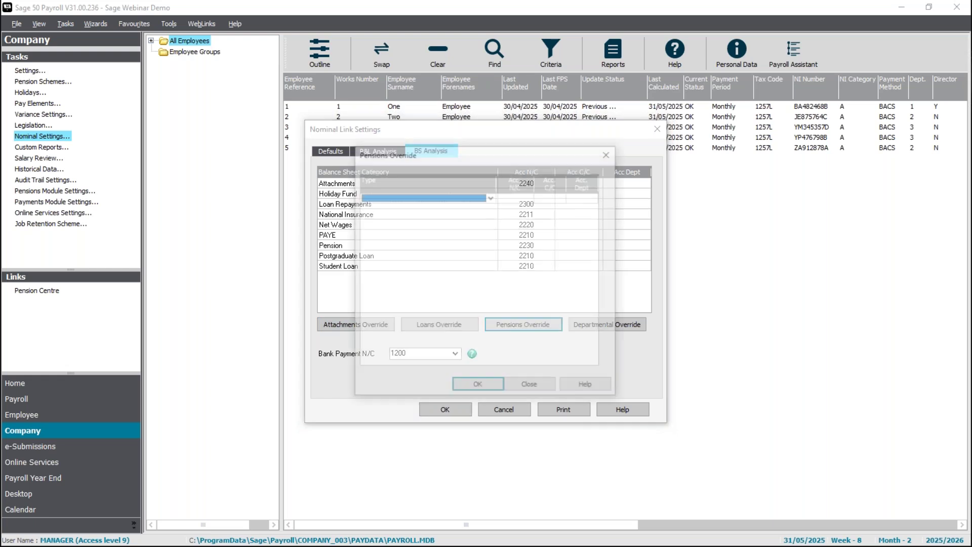
{"action": "left_click", "coordinate": [491, 197]}
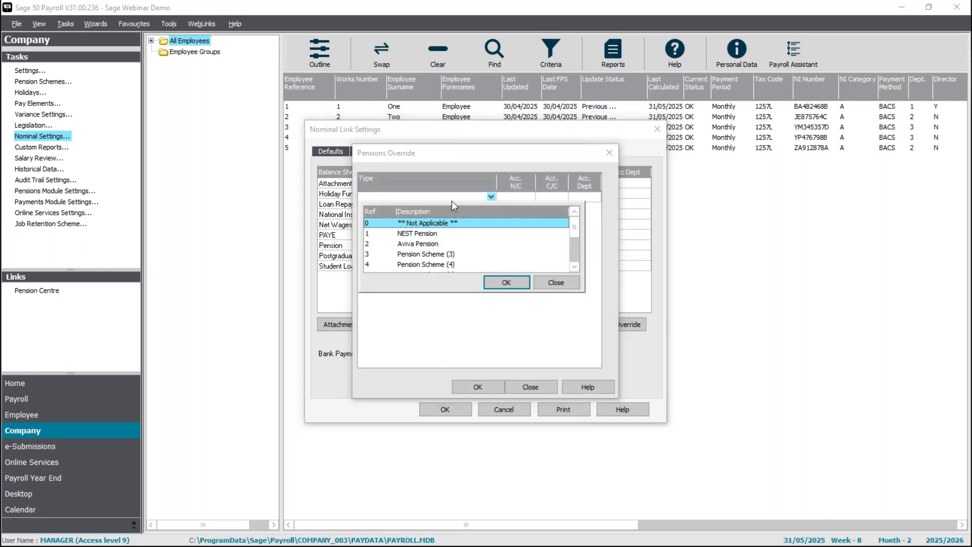
{"action": "left_click", "coordinate": [419, 247]}
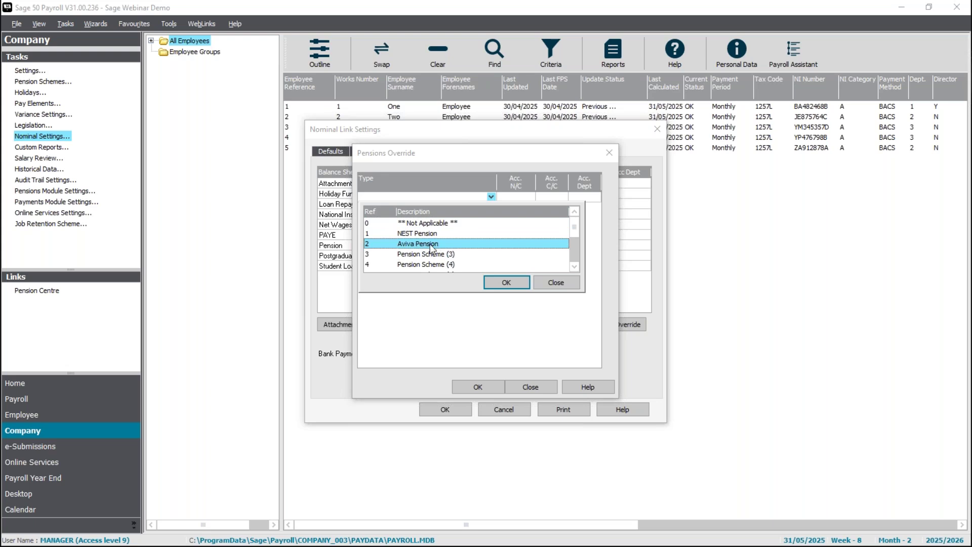
{"action": "left_click", "coordinate": [507, 282]}
Create new nominal code 2231 for the Aviva Pension override and save it.
{"action": "left_click", "coordinate": [520, 198]}
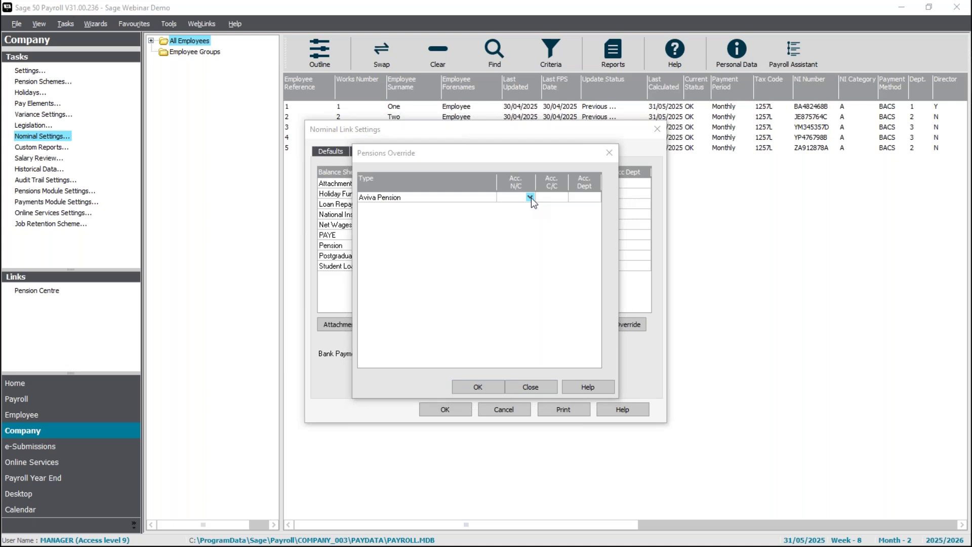
{"action": "left_click", "coordinate": [531, 198]}
{"action": "key", "text": "Down"}
{"action": "key", "text": "Down"}
{"action": "key", "text": "Down"}
{"action": "key", "text": "Down"}
{"action": "key", "text": "Down"}
{"action": "key", "text": "Down"}
{"action": "key", "text": "Down"}
{"action": "key", "text": "Down"}
{"action": "key", "text": "Down"}
{"action": "key", "text": "Down"}
{"action": "key", "text": "Down"}
{"action": "key", "text": "Down"}
{"action": "key", "text": "Down"}
{"action": "key", "text": "Down"}
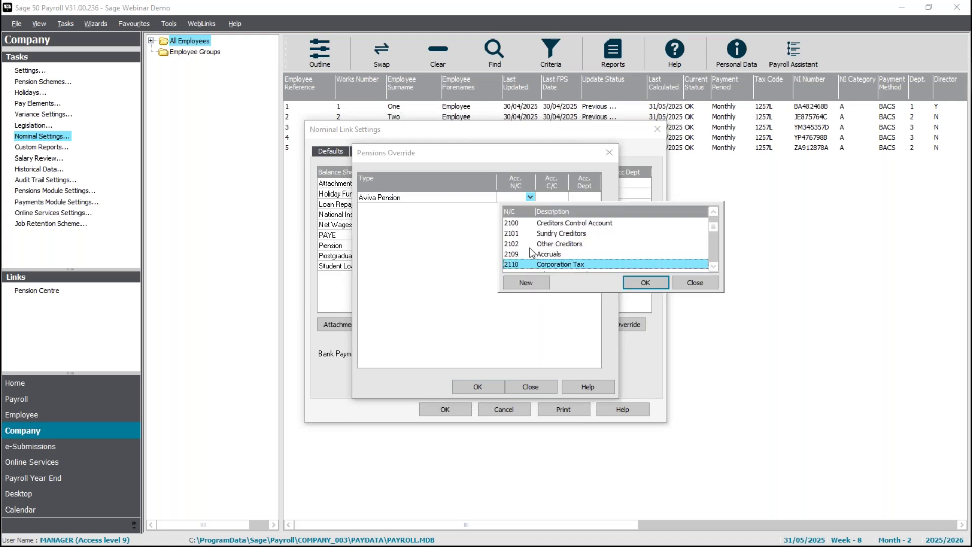
{"action": "key", "text": "Down"}
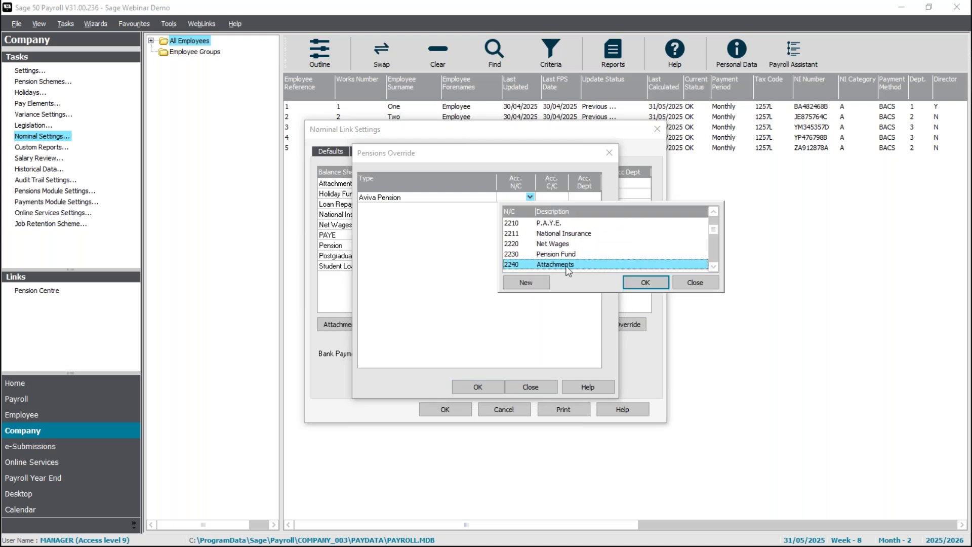
{"action": "left_click", "coordinate": [526, 282]}
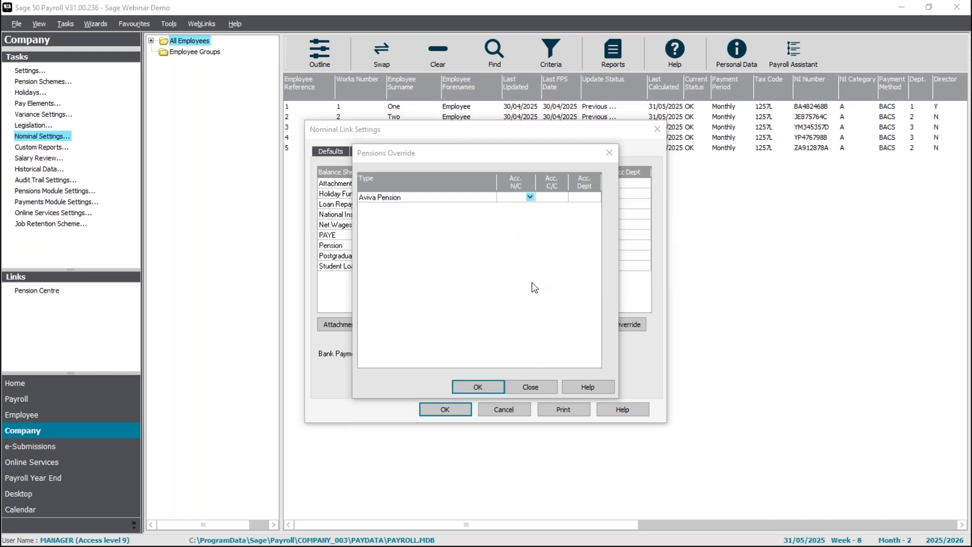
{"action": "type", "text": "2231"}
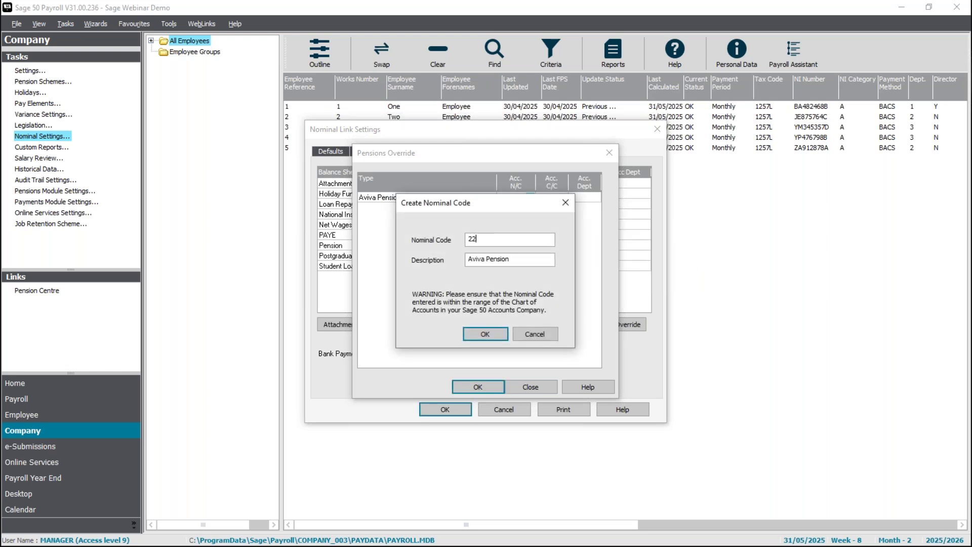
{"action": "left_click", "coordinate": [485, 332]}
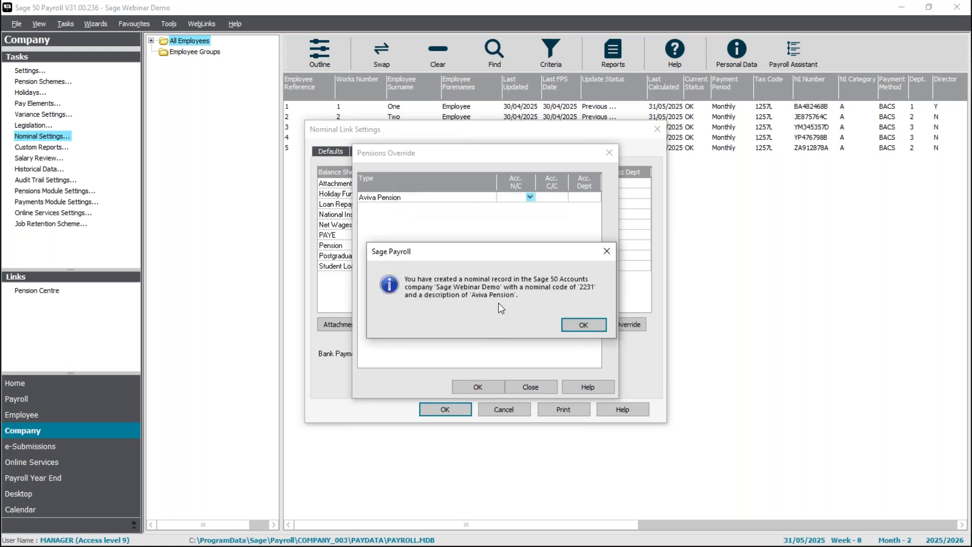
{"action": "left_click", "coordinate": [584, 326]}
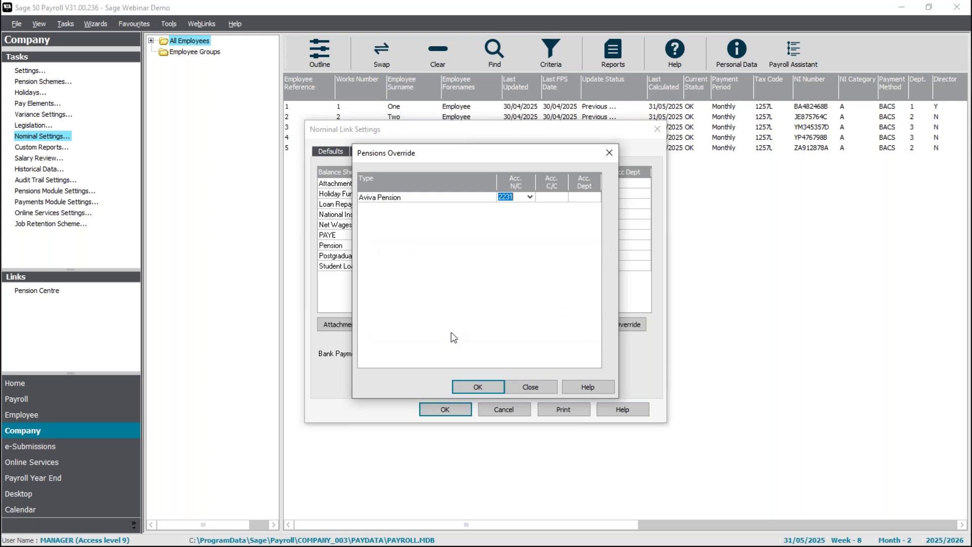
{"action": "left_click", "coordinate": [490, 387]}
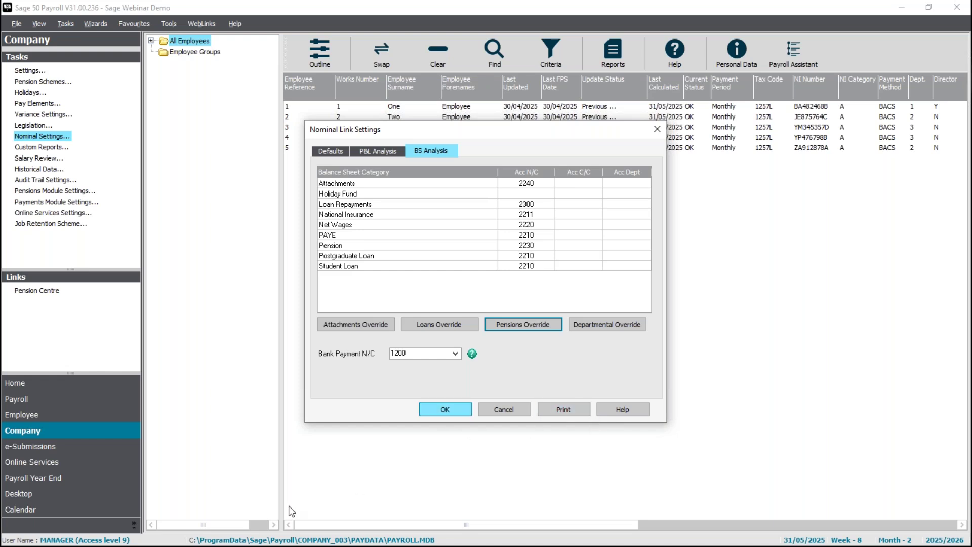
Save and close Nominal Link Settings, producing the PDF settings report.
{"action": "key", "text": "Return"}
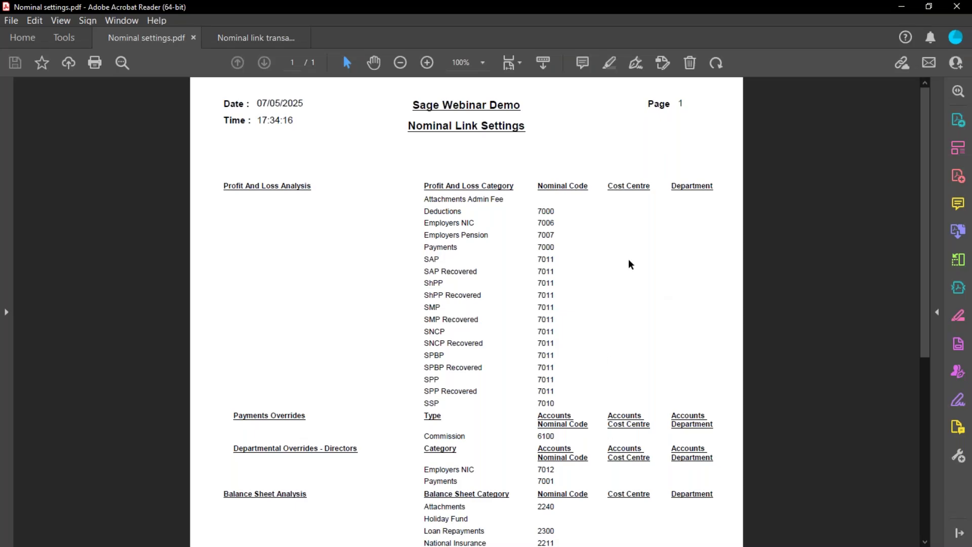
Review the Directors and Aviva Pension 2231 overrides in Nominal settings.pdf, then close Acrobat Reader.
{"action": "scroll", "coordinate": [537, 186], "scroll_direction": "down", "scroll_amount": 1}
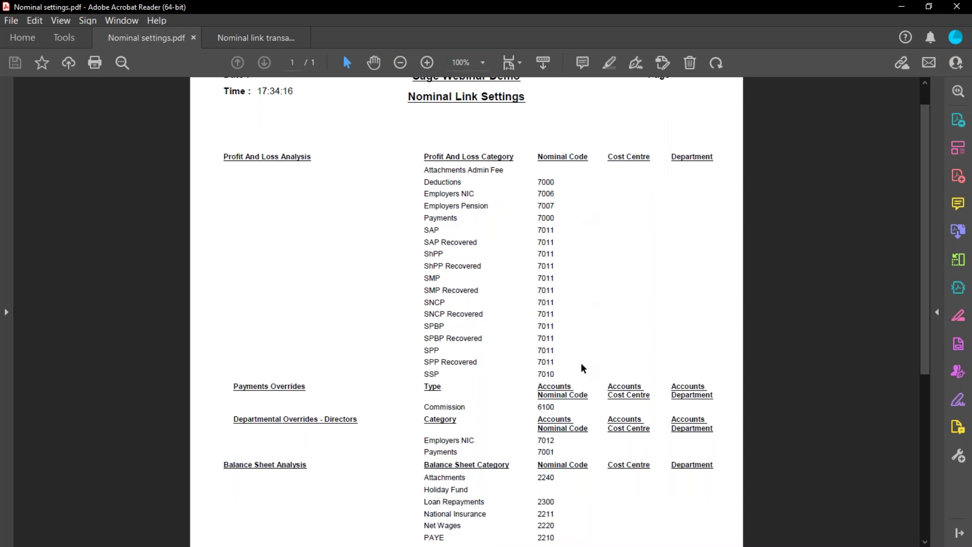
{"action": "scroll", "coordinate": [581, 367], "scroll_direction": "down", "scroll_amount": 2}
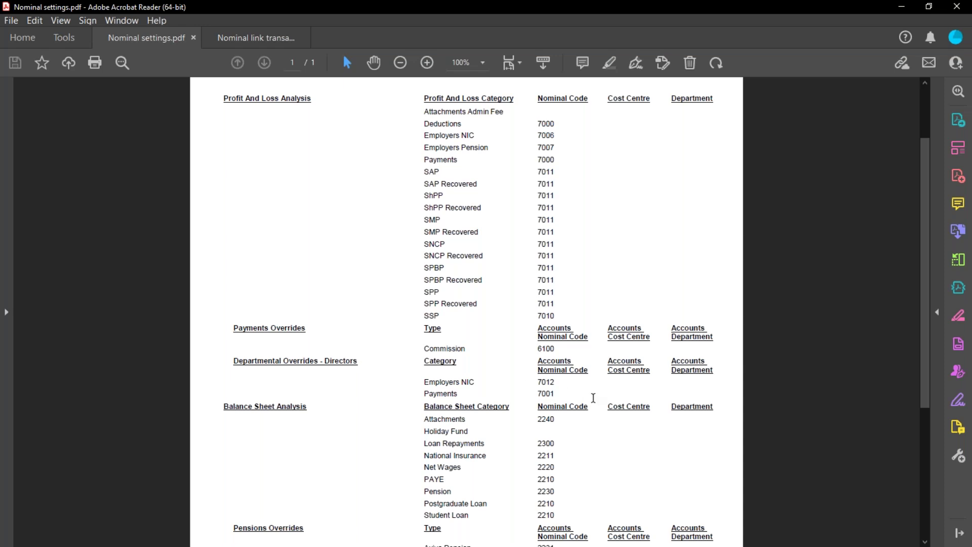
{"action": "scroll", "coordinate": [593, 398], "scroll_direction": "down", "scroll_amount": 3}
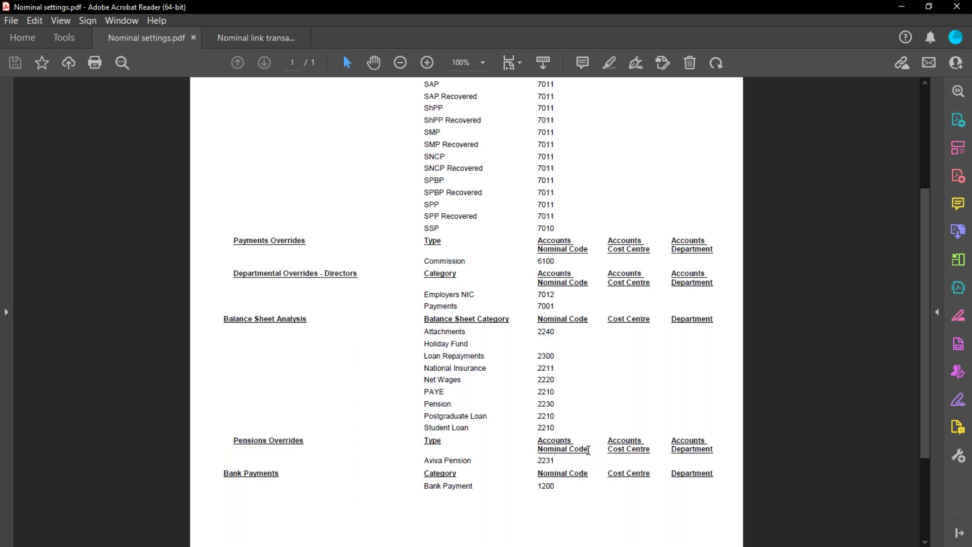
{"action": "scroll", "coordinate": [563, 459], "scroll_direction": "down", "scroll_amount": 1}
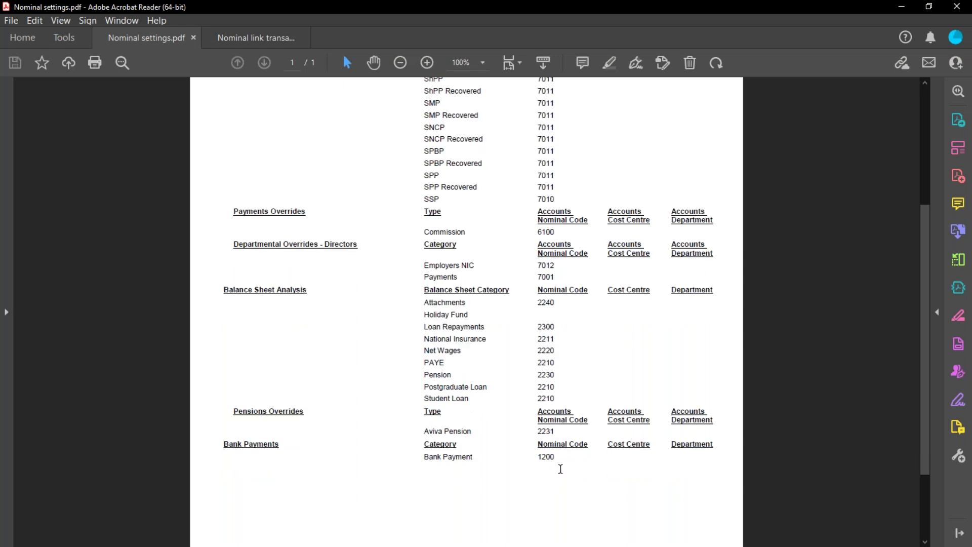
{"action": "scroll", "coordinate": [557, 468], "scroll_direction": "up", "scroll_amount": 7}
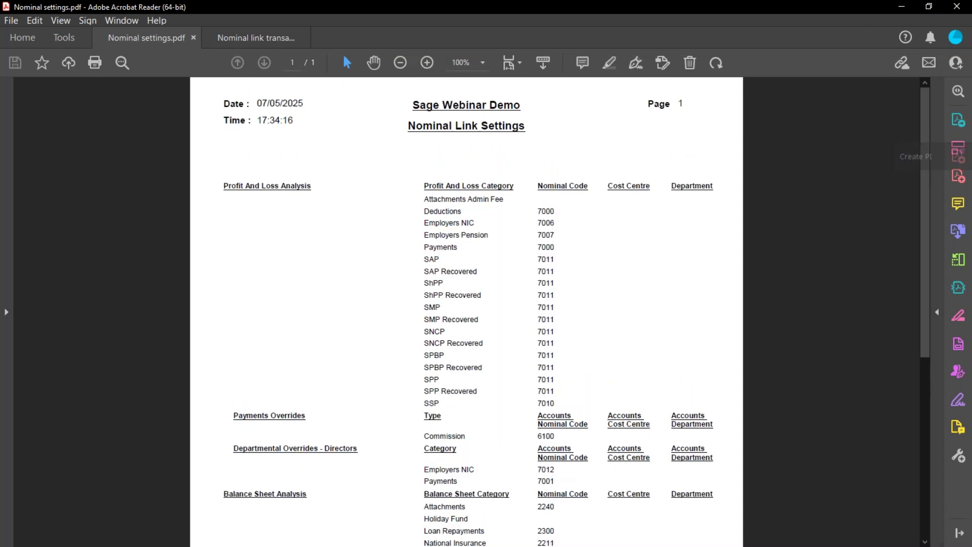
{"action": "left_click", "coordinate": [902, 7]}
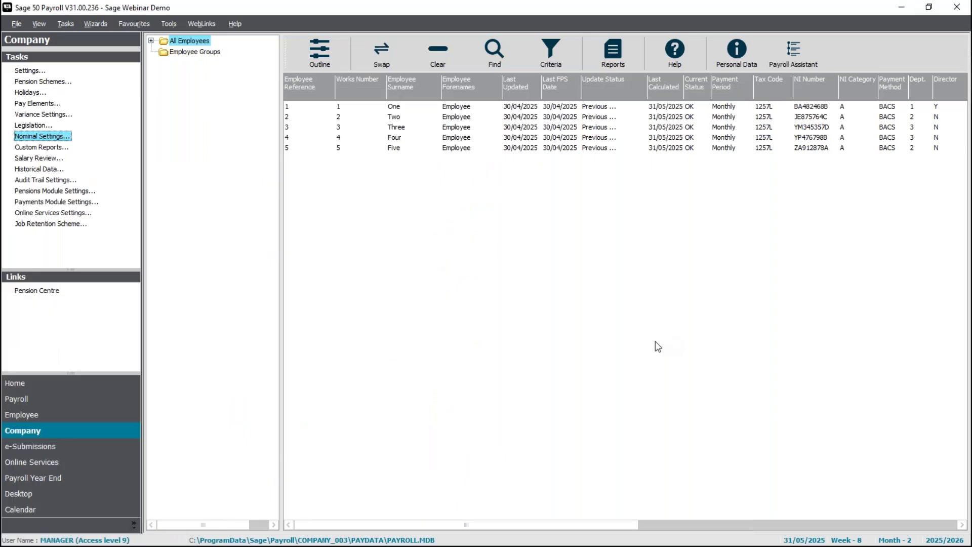
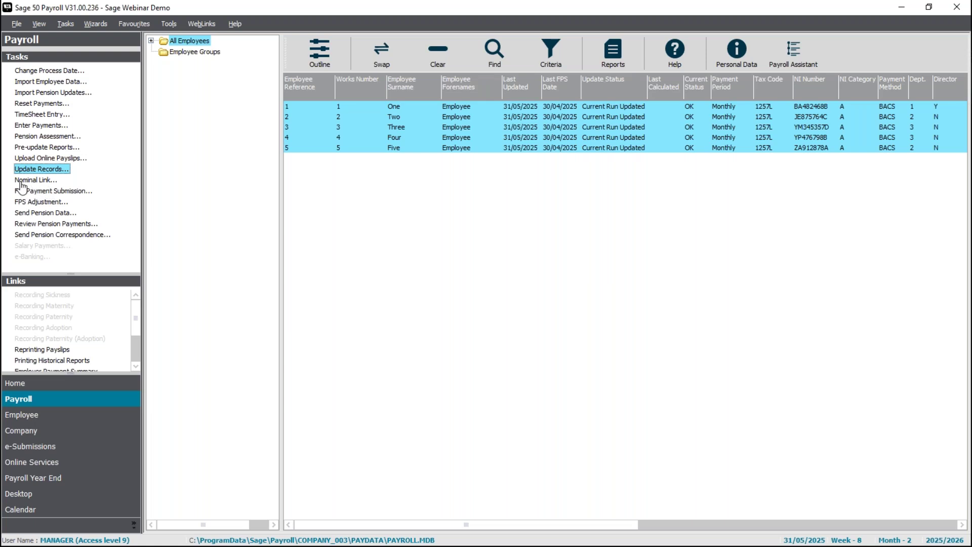
Run the Nominal Link wizard from process date 30/04/2025 for all five employees, referenced 'Wages'.
{"action": "left_click", "coordinate": [33, 181]}
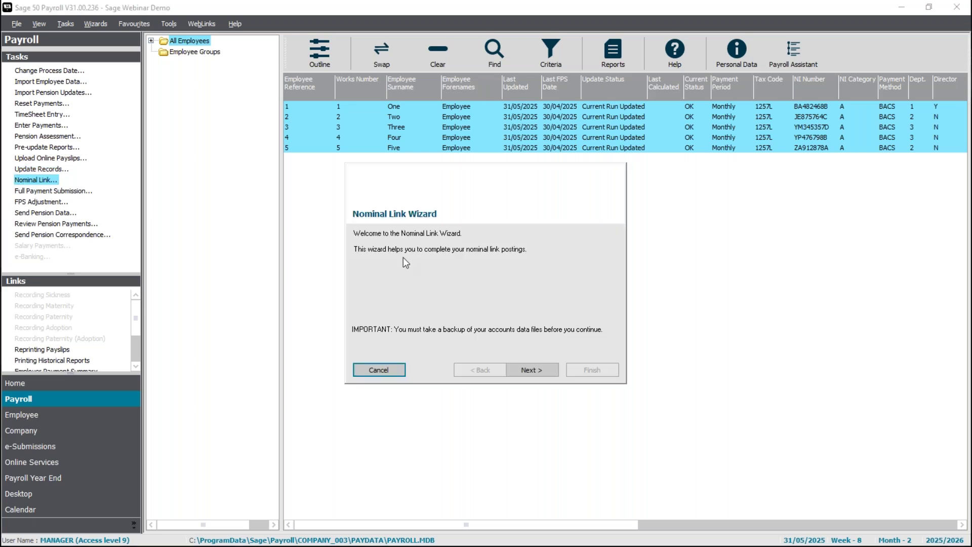
{"action": "left_click", "coordinate": [531, 370]}
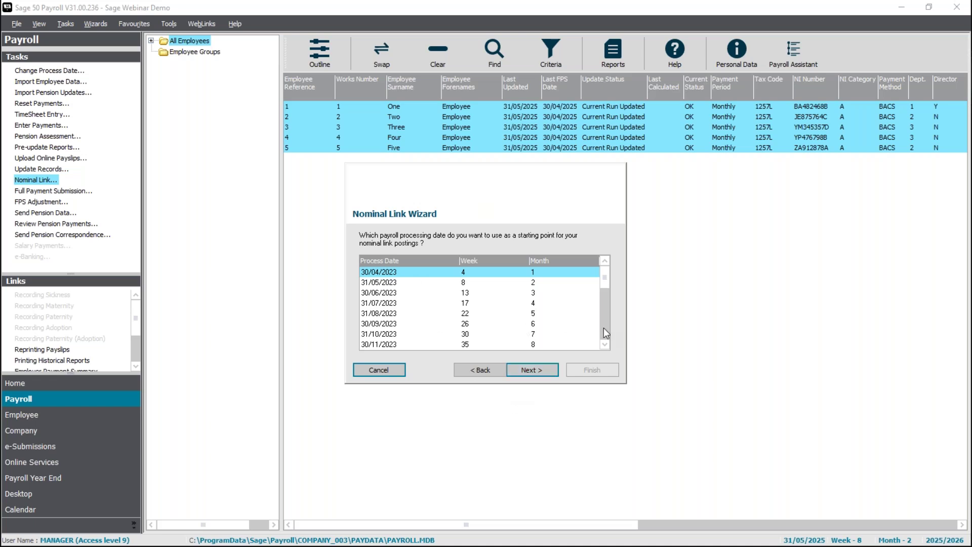
{"action": "scroll", "coordinate": [604, 333], "scroll_direction": "down", "scroll_amount": 6}
{"action": "left_click", "coordinate": [450, 336]}
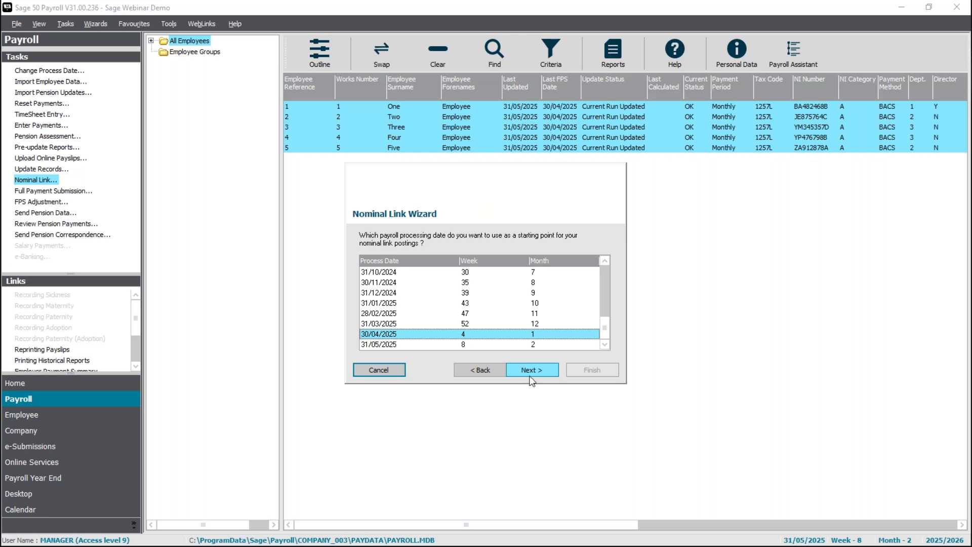
{"action": "left_click", "coordinate": [531, 376]}
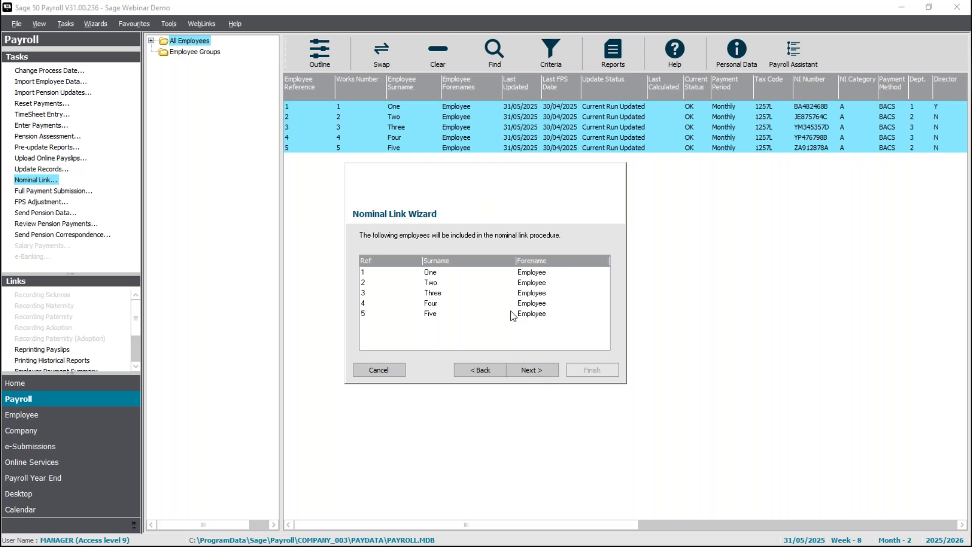
{"action": "left_click", "coordinate": [540, 373]}
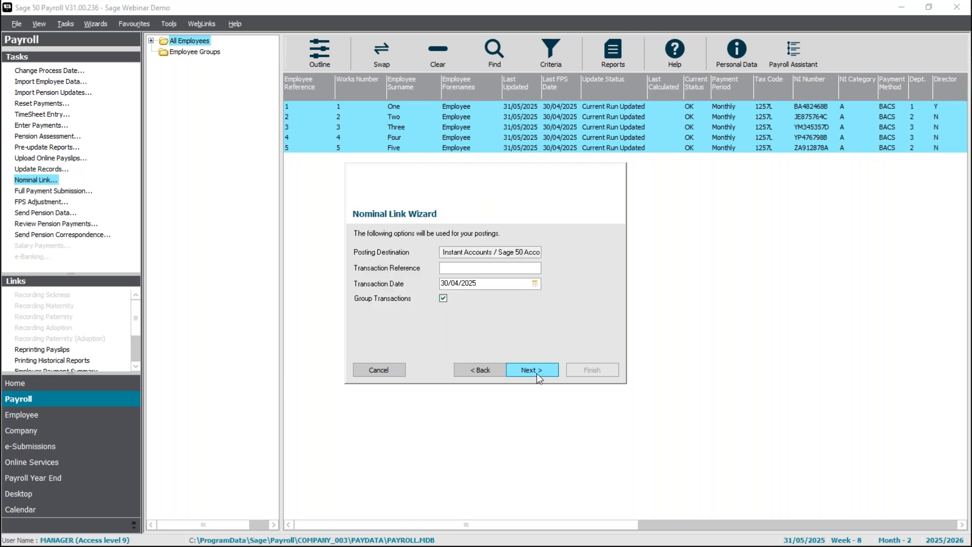
{"action": "type", "text": "Wages"}
Switch to grouped posting, preview the transactions, and check the Net Wages, NI and PAYE lines.
{"action": "left_click", "coordinate": [444, 298]}
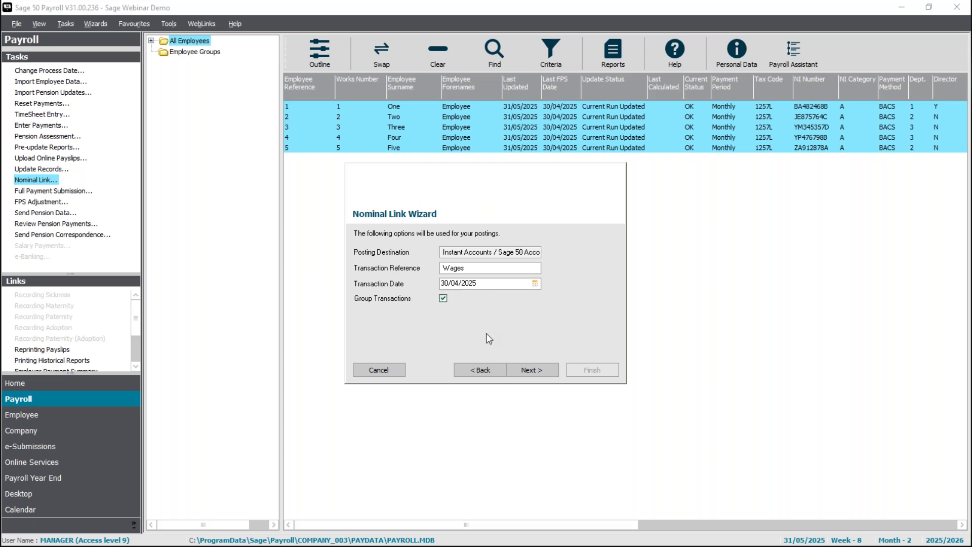
{"action": "left_click", "coordinate": [540, 375]}
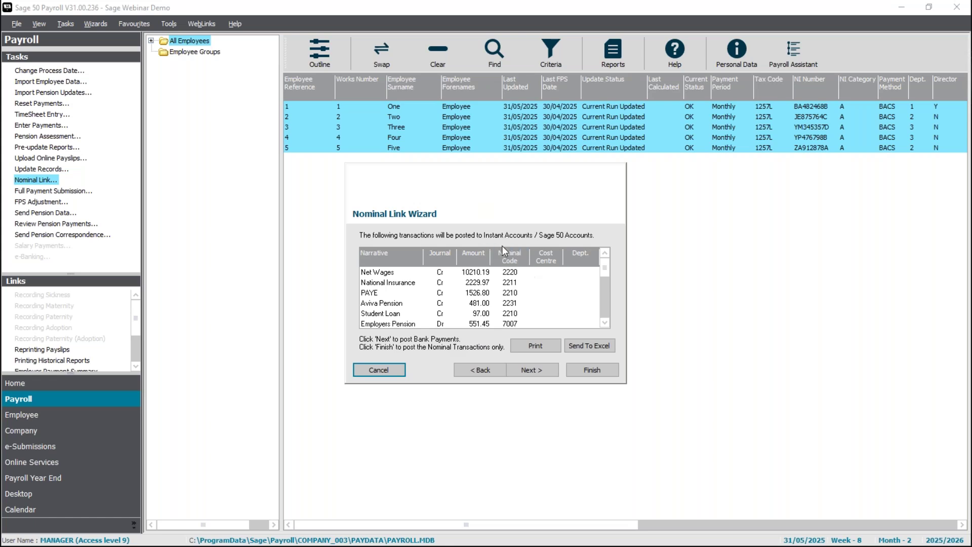
{"action": "left_click", "coordinate": [403, 273]}
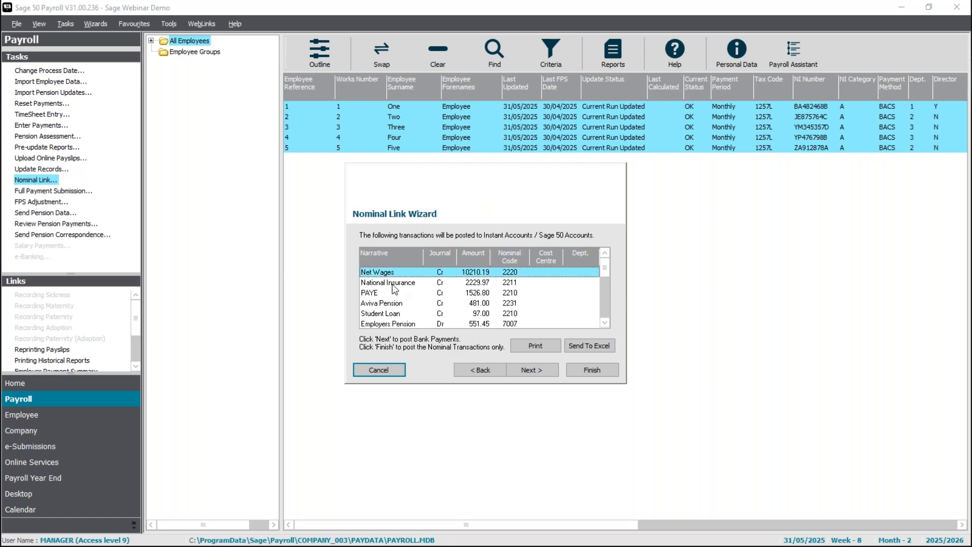
{"action": "left_click", "coordinate": [394, 284]}
{"action": "left_click", "coordinate": [384, 294]}
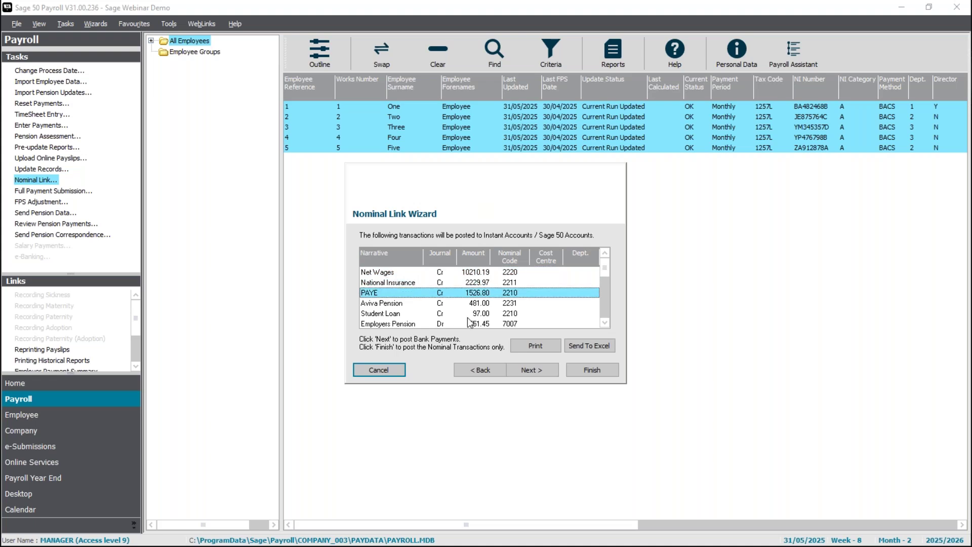
{"action": "left_click", "coordinate": [606, 322]}
{"action": "left_click", "coordinate": [606, 321]}
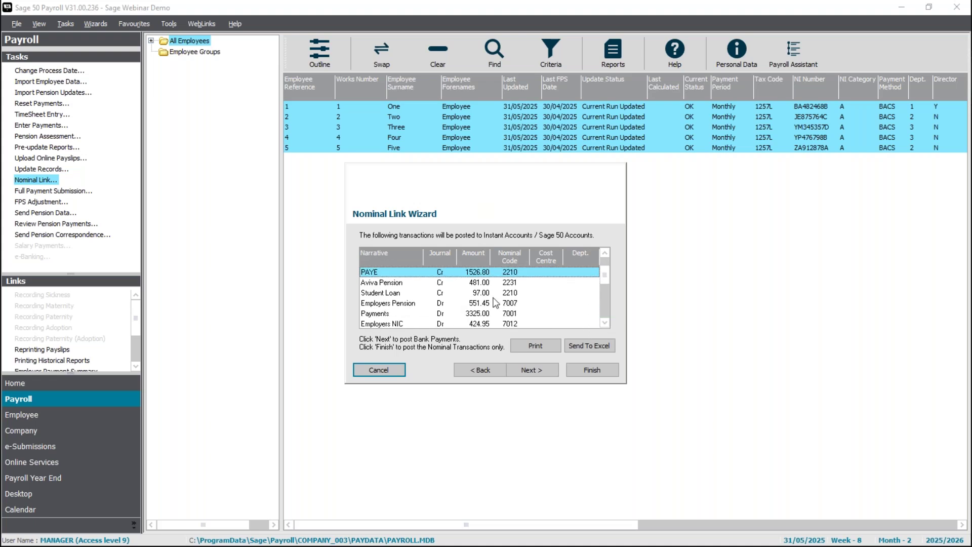
Check the Aviva Pension, Employers NIC and Payments posting lines and their nominal codes.
{"action": "left_click", "coordinate": [489, 285]}
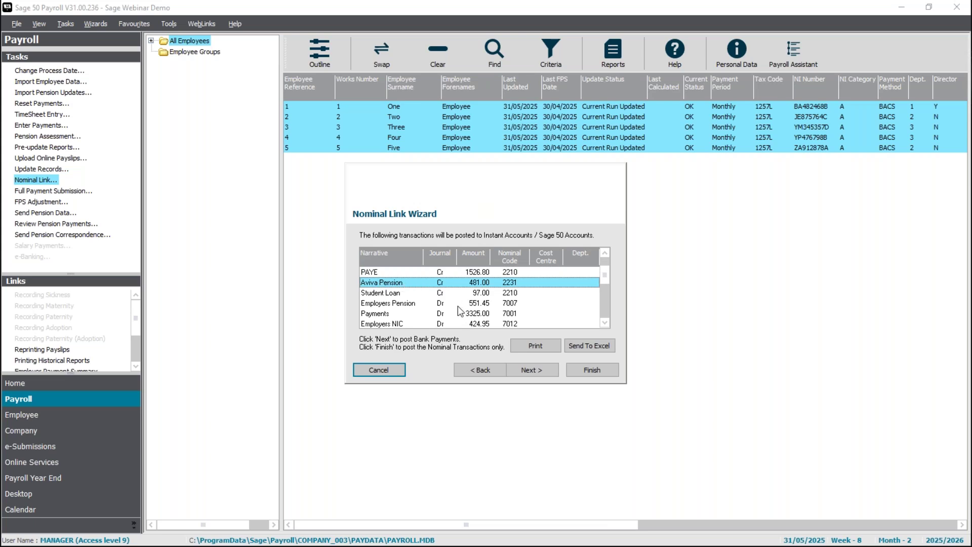
{"action": "left_click", "coordinate": [605, 324]}
{"action": "left_click", "coordinate": [605, 323]}
{"action": "left_click", "coordinate": [605, 323]}
{"action": "left_click", "coordinate": [605, 323]}
{"action": "left_click", "coordinate": [605, 323]}
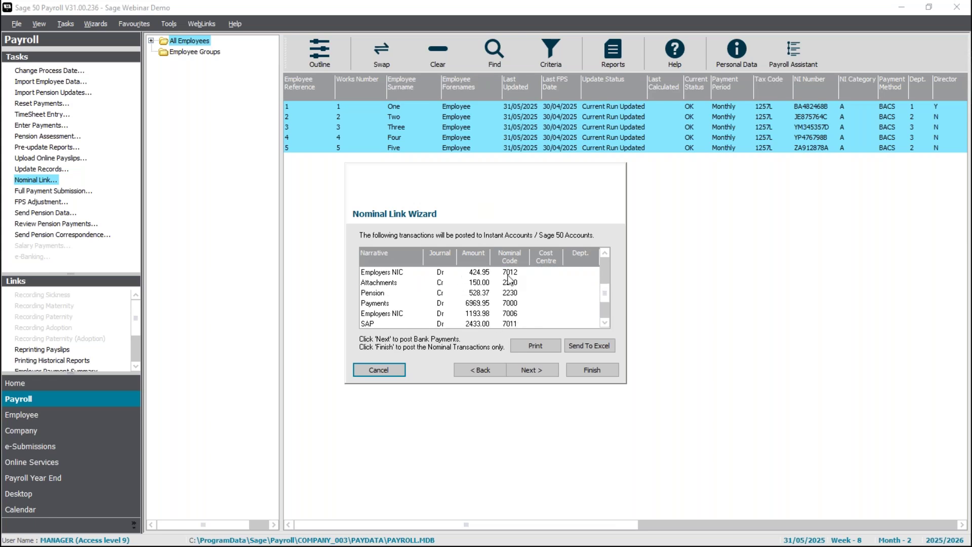
{"action": "left_click", "coordinate": [470, 315]}
{"action": "key", "text": "Up"}
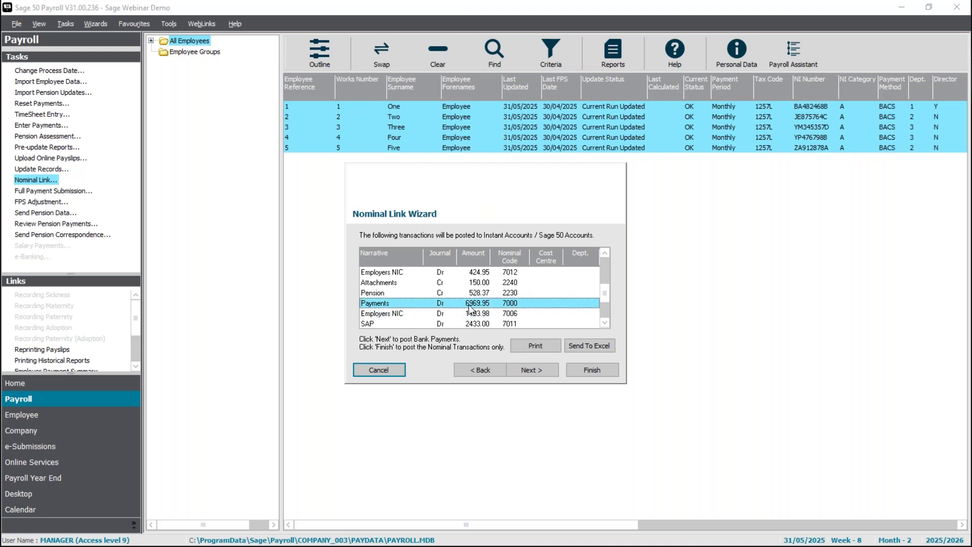
{"action": "left_click", "coordinate": [604, 322]}
{"action": "left_click", "coordinate": [604, 322]}
{"action": "left_click", "coordinate": [604, 322]}
{"action": "left_click", "coordinate": [604, 322]}
{"action": "left_click", "coordinate": [604, 322]}
Check the Commission, Employers NIC (424.95) and Payments (3325.00) lines, then view the saved report.
{"action": "left_click", "coordinate": [436, 313]}
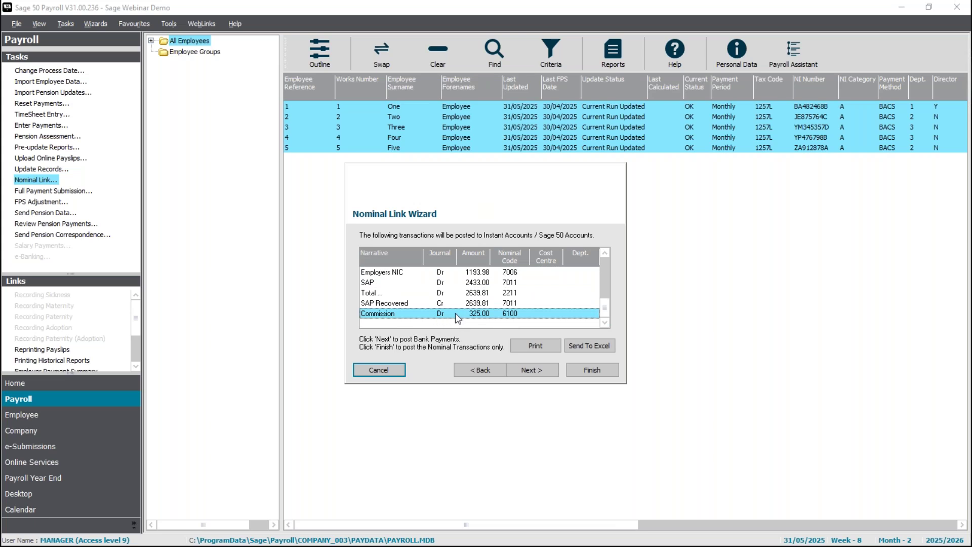
{"action": "left_click", "coordinate": [604, 254]}
{"action": "left_click", "coordinate": [604, 254]}
{"action": "left_click", "coordinate": [604, 254]}
{"action": "left_click", "coordinate": [604, 254]}
{"action": "left_click", "coordinate": [604, 254]}
{"action": "left_click", "coordinate": [604, 255]}
{"action": "left_click", "coordinate": [604, 254]}
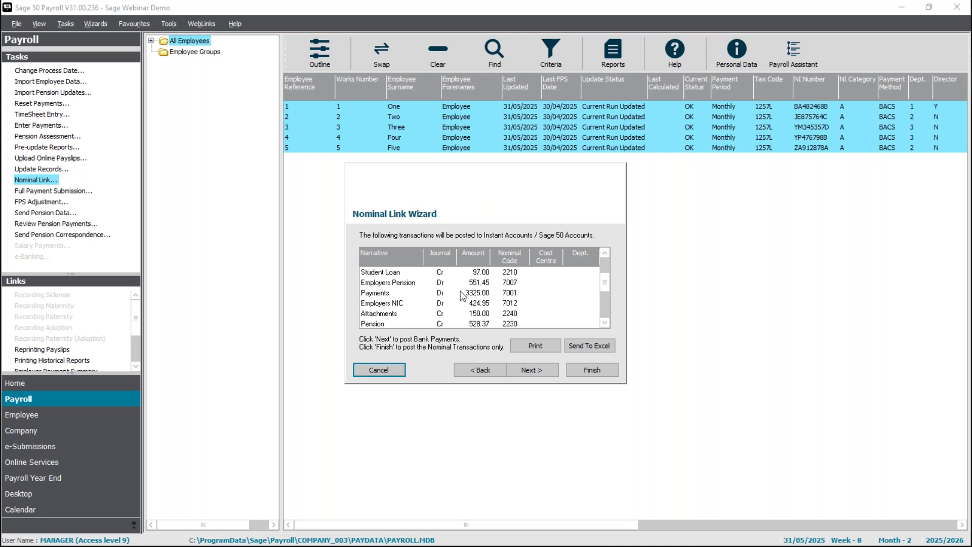
{"action": "left_click", "coordinate": [540, 305]}
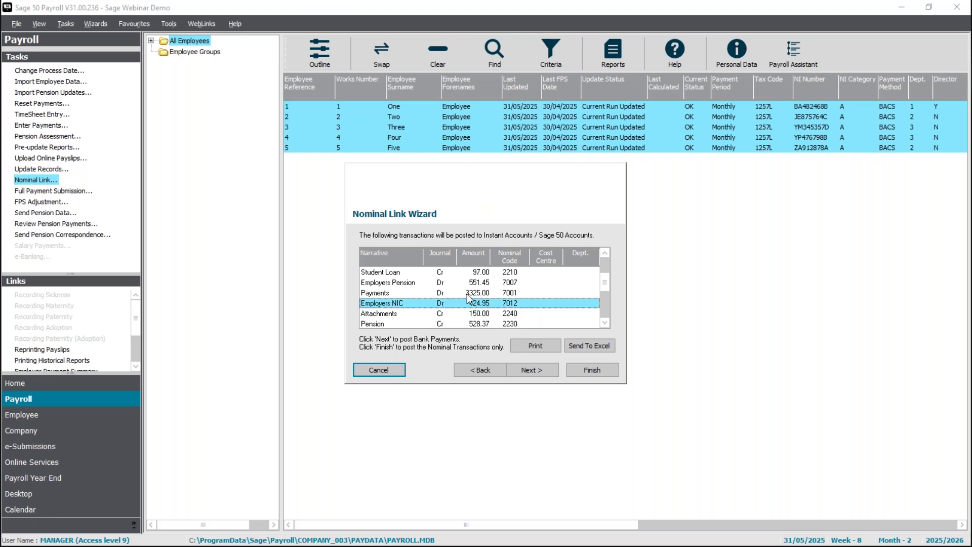
{"action": "left_click", "coordinate": [468, 295]}
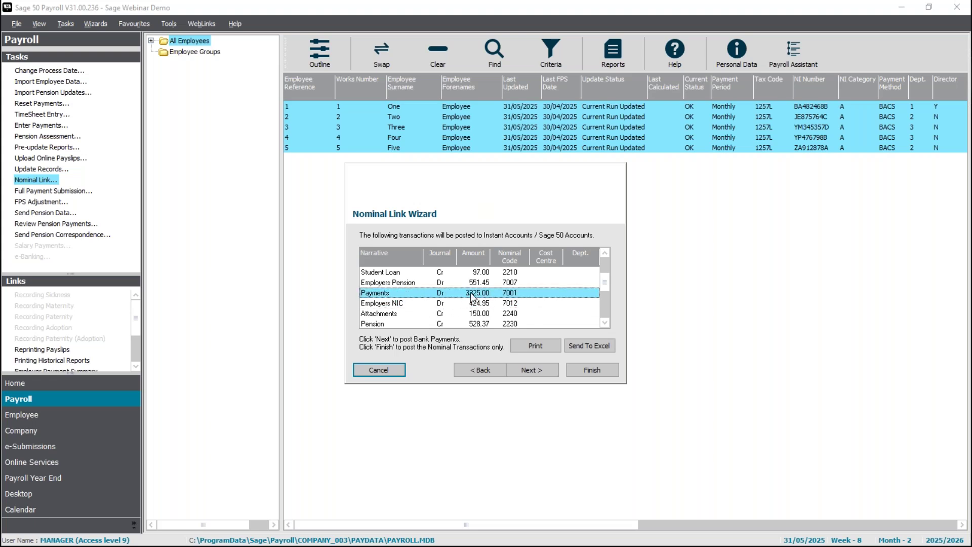
{"action": "left_click", "coordinate": [488, 304]}
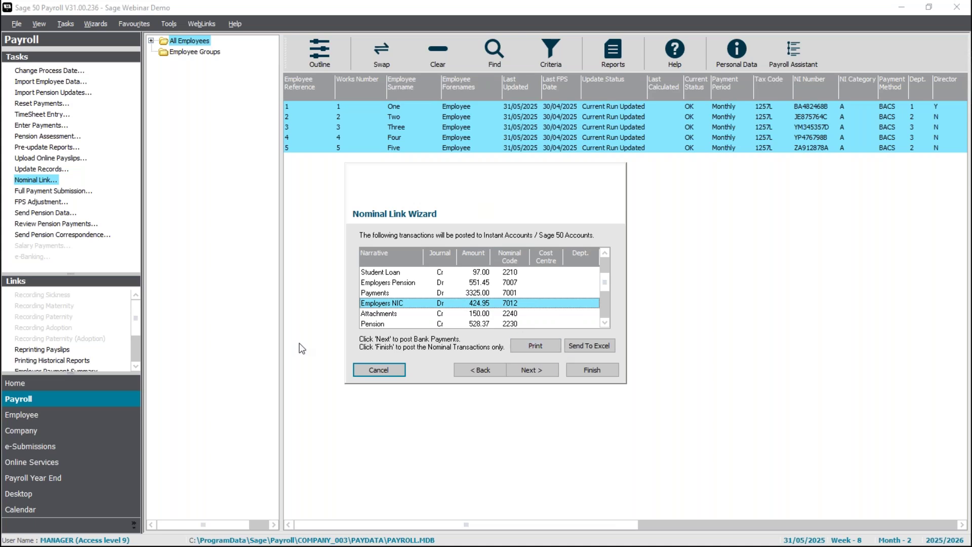
{"action": "key", "text": "alt+Tab"}
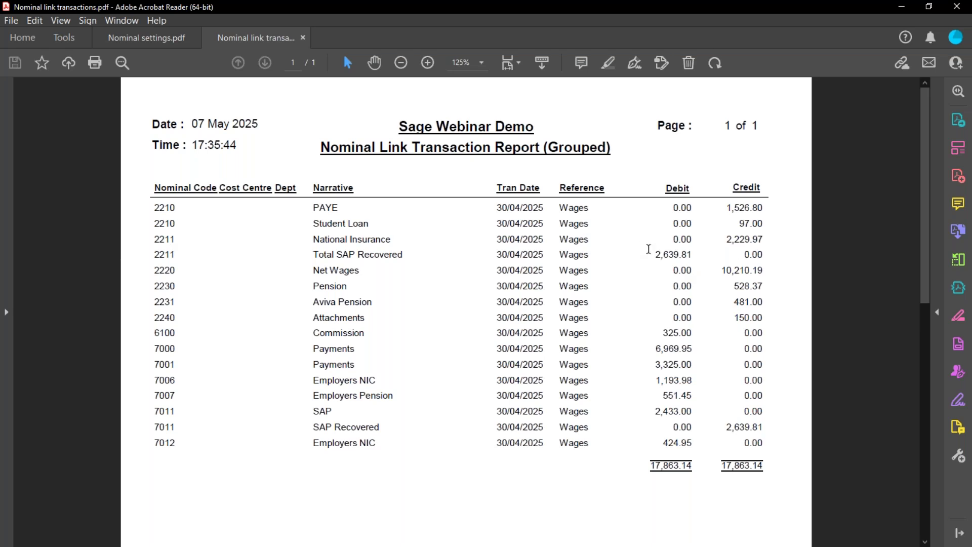
Back in payroll, give the net wages bank payment the reference 'Wages' and preview it.
{"action": "left_click", "coordinate": [901, 7]}
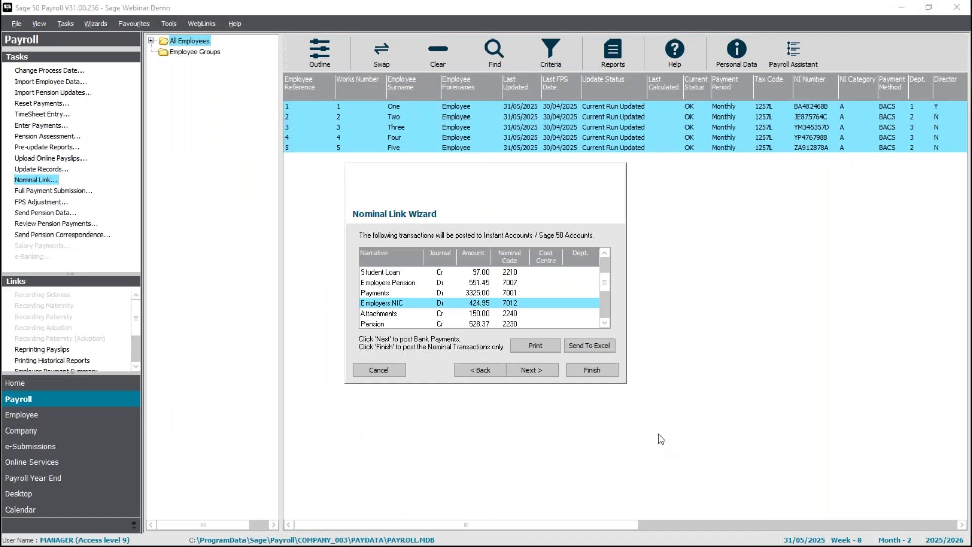
{"action": "left_click", "coordinate": [537, 367]}
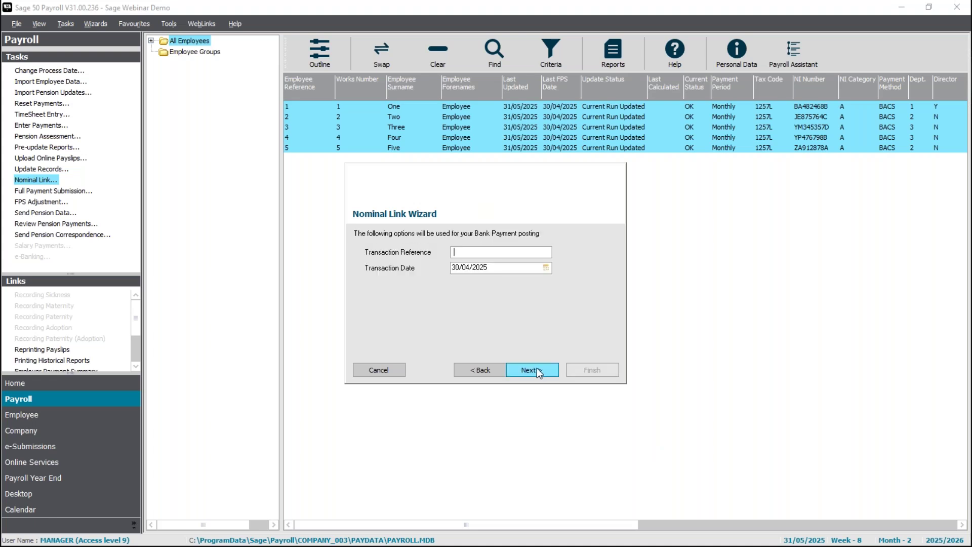
{"action": "type", "text": "Wages"}
{"action": "left_click", "coordinate": [533, 368]}
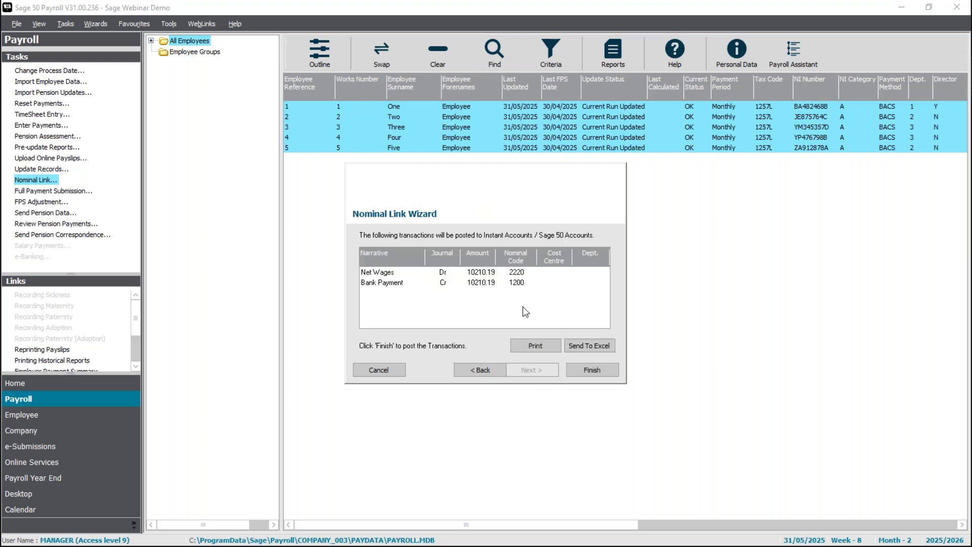
Post all transactions to Sage 50 Accounts, logging on with the accounts username and password.
{"action": "left_click", "coordinate": [603, 367]}
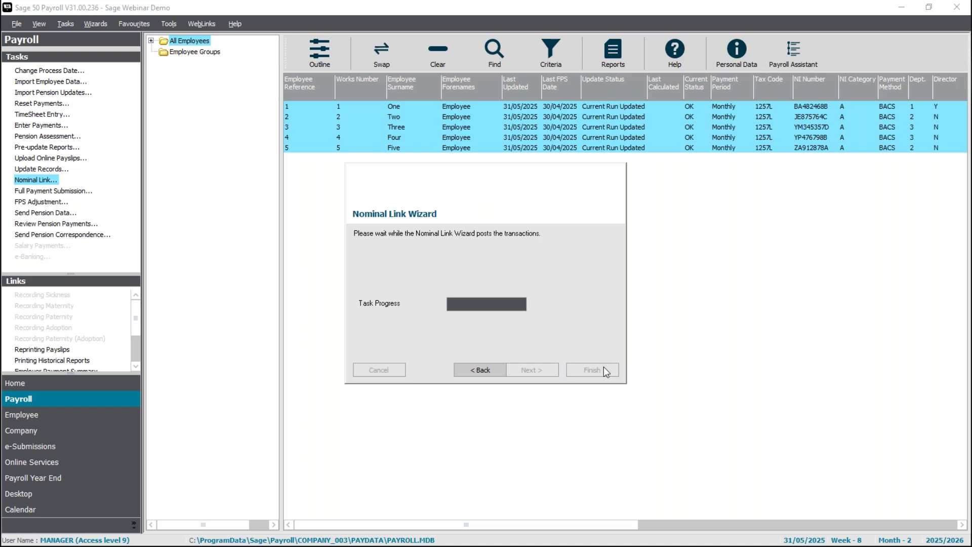
{"action": "type", "text": "manager"}
{"action": "key", "text": "Tab"}
{"action": "type", "text": "password"}
{"action": "key", "text": "Return"}
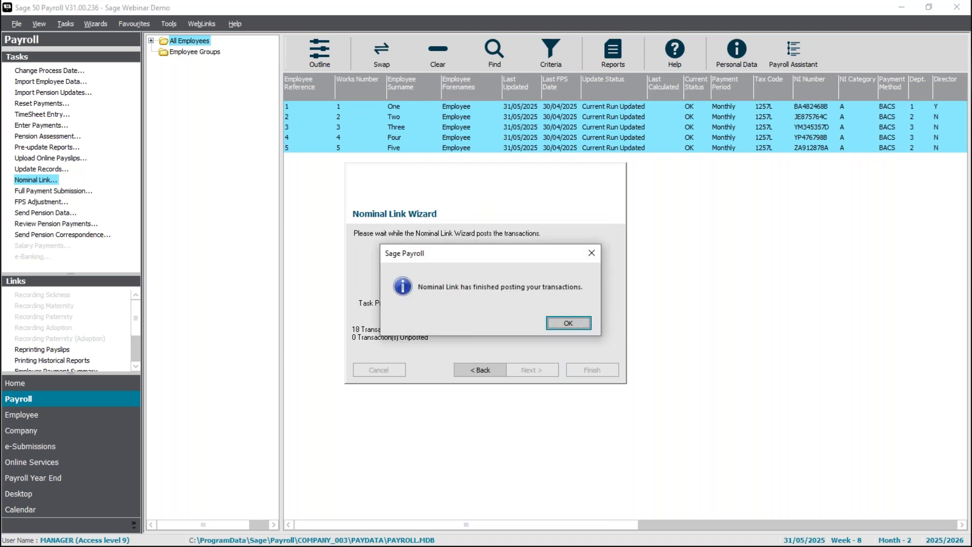
{"action": "left_click", "coordinate": [569, 323]}
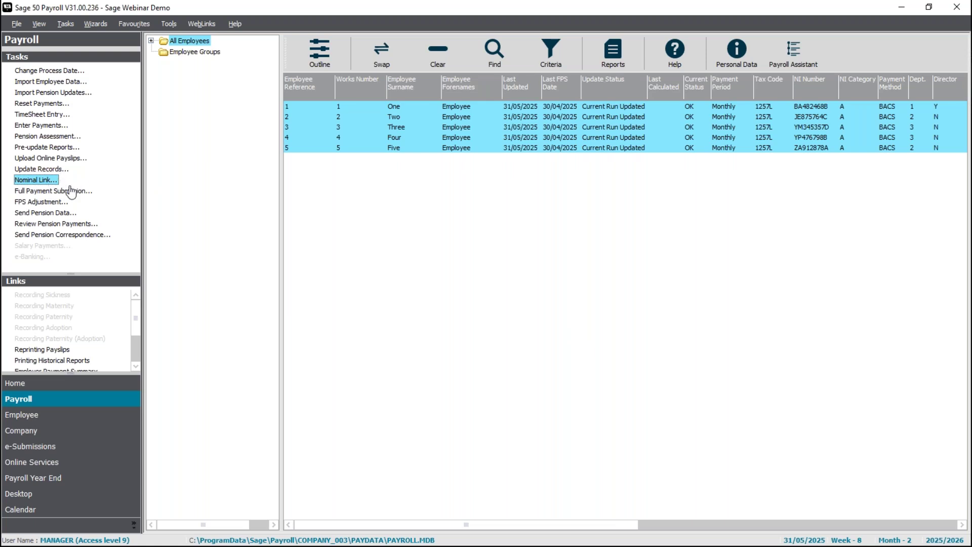
Run Nominal Link for the May payroll with journal reference 'Wages' and review the transactions.
{"action": "left_click", "coordinate": [28, 183]}
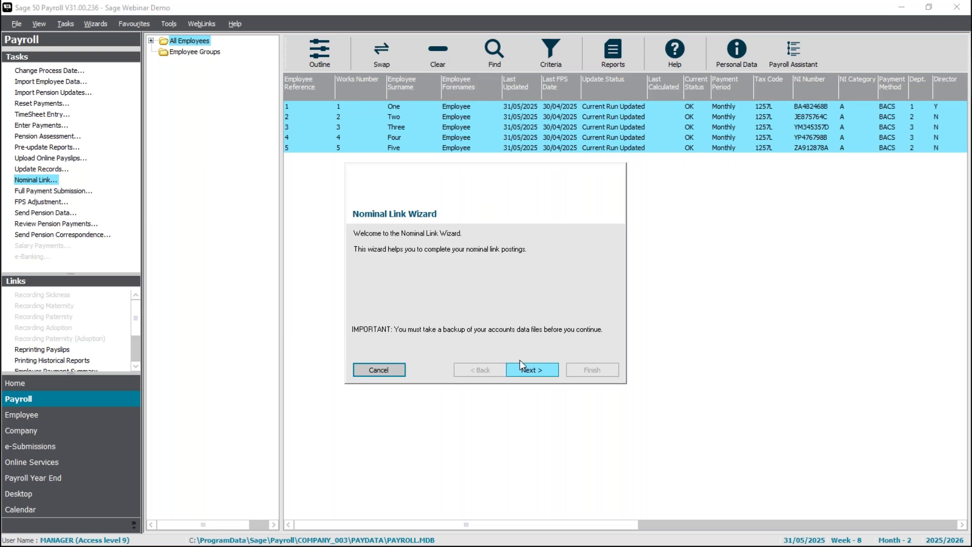
{"action": "left_click", "coordinate": [534, 373]}
{"action": "left_click", "coordinate": [535, 372]}
{"action": "type", "text": "Wages"}
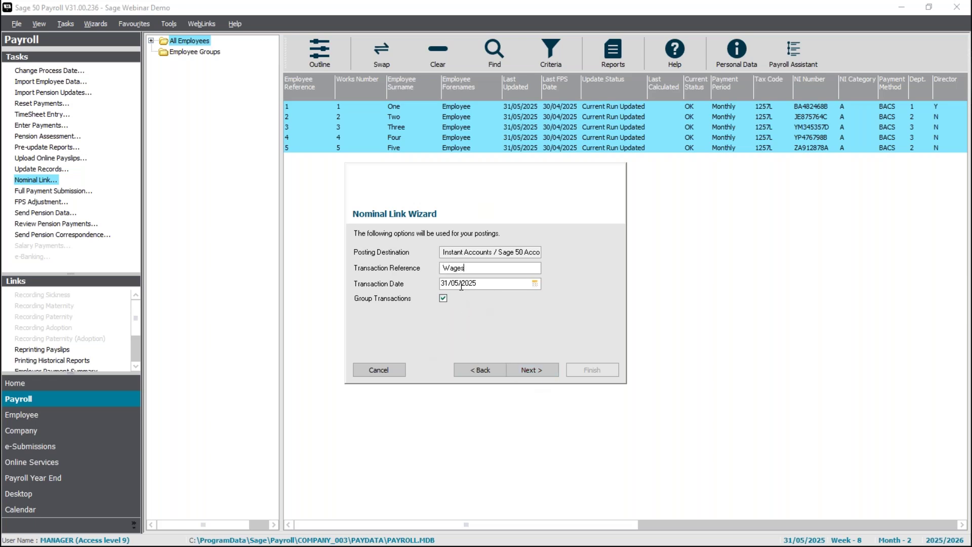
{"action": "left_click", "coordinate": [545, 370]}
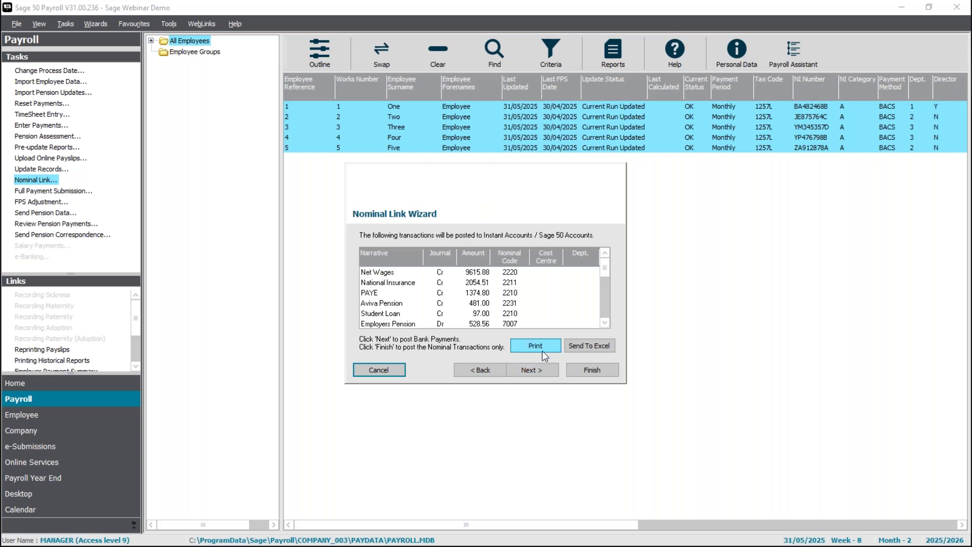
Reference the 9615.88 net wages bank payment 'Wages' and start posting to Sage 50 Accounts.
{"action": "left_click", "coordinate": [530, 369]}
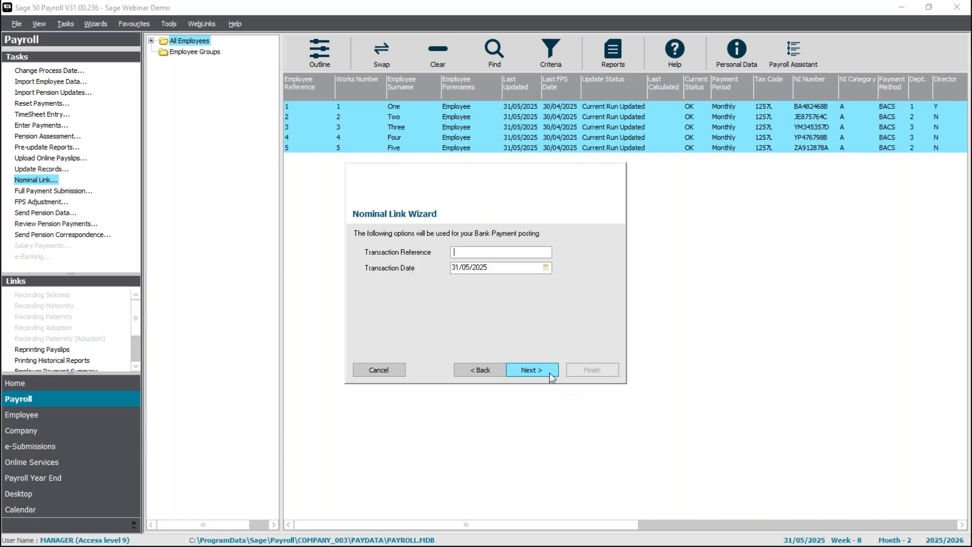
{"action": "type", "text": "Wages"}
{"action": "left_click", "coordinate": [529, 370]}
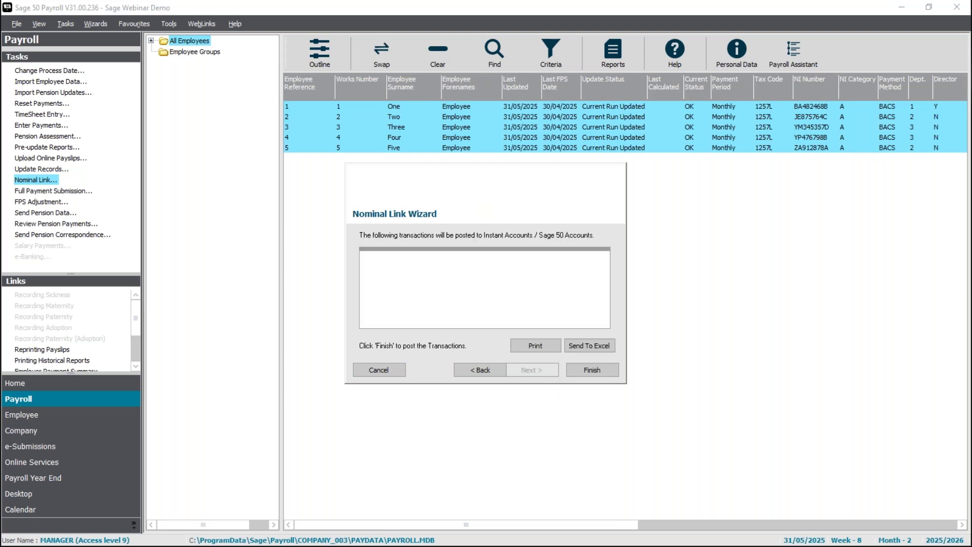
{"action": "left_click", "coordinate": [576, 367]}
Log on with the accounts username, confirm posting finished, and rerun Nominal Link to check nothing remains.
{"action": "type", "text": "dncan"}
{"action": "key", "text": "BackSpace"}
{"action": "key", "text": "BackSpace"}
{"action": "key", "text": "BackSpace"}
{"action": "key", "text": "BackSpace"}
{"action": "type", "text": "uncan"}
{"action": "key", "text": "Tab"}
{"action": "key", "text": "Return"}
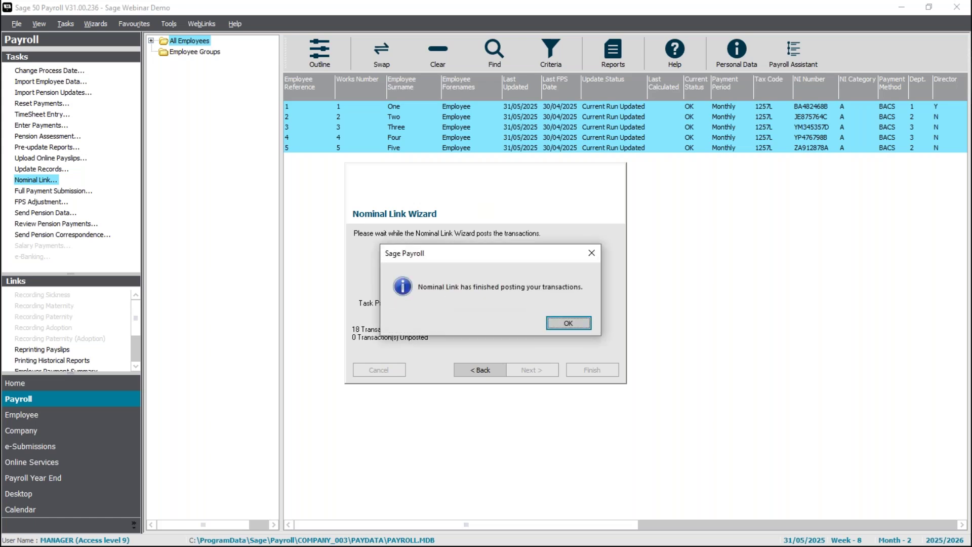
{"action": "left_click", "coordinate": [569, 324]}
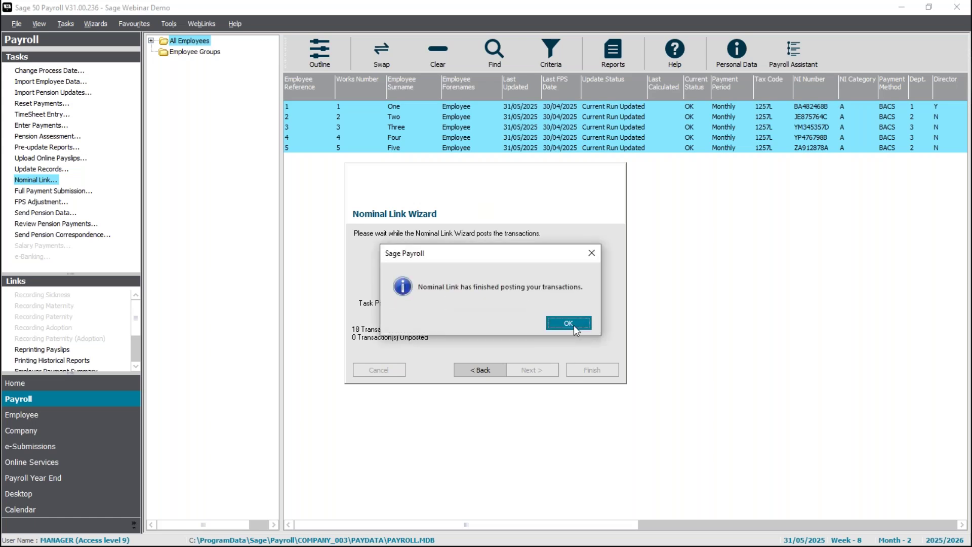
{"action": "left_click", "coordinate": [46, 181]}
{"action": "left_click", "coordinate": [527, 370]}
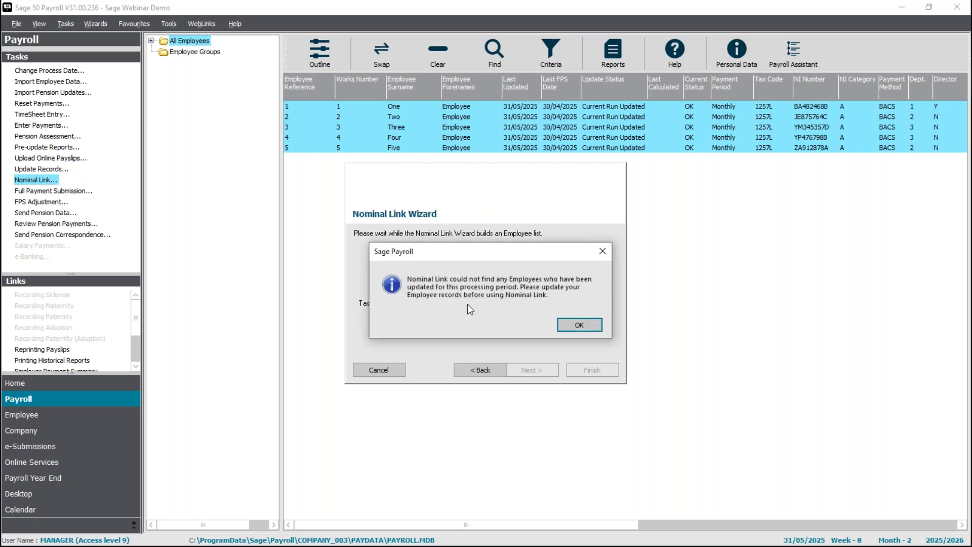
Dismiss the no-employees message to close the wizard, then launch Sage 50 Accounts.
{"action": "left_click", "coordinate": [582, 327]}
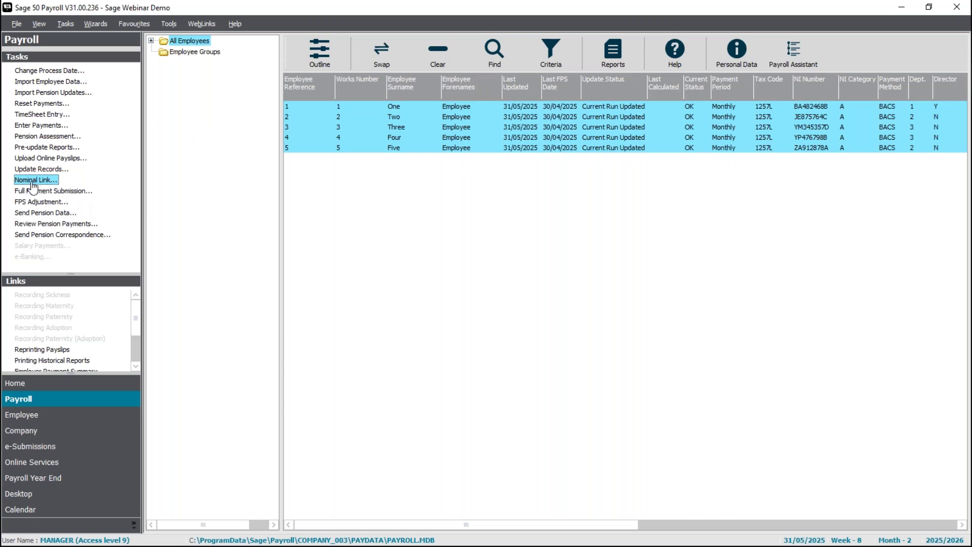
{"action": "left_click", "coordinate": [16, 226]}
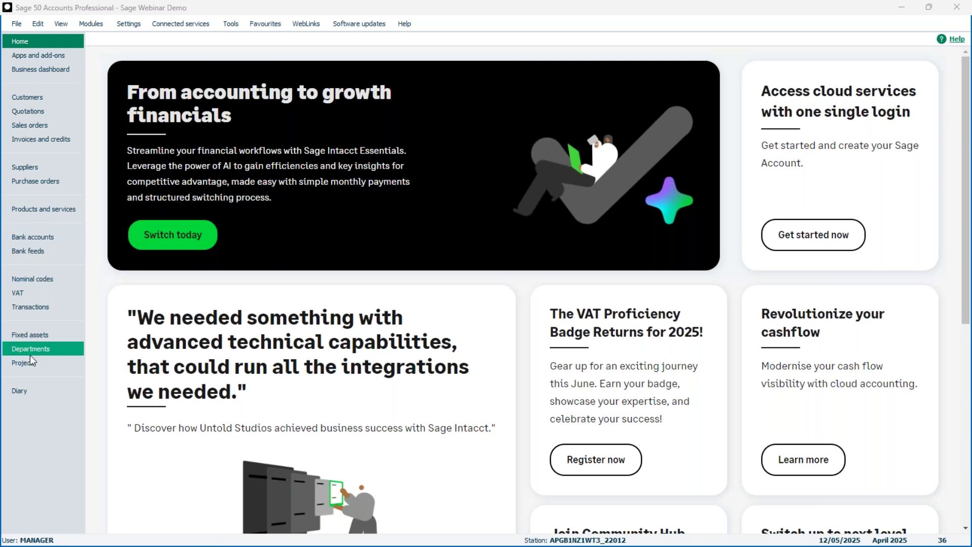
Show the Transactions list with the 31/05/2025 Wages journals and 9615.88 bank payment.
{"action": "left_click", "coordinate": [38, 306]}
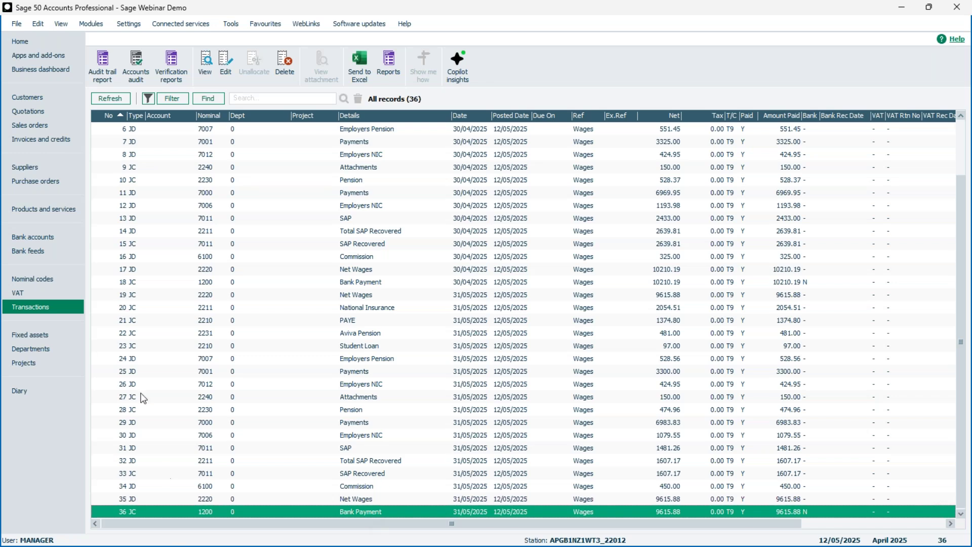
Display the Nominal codes list, showing Bank Current Account 1200 at 19826.07 credit.
{"action": "left_click", "coordinate": [48, 282]}
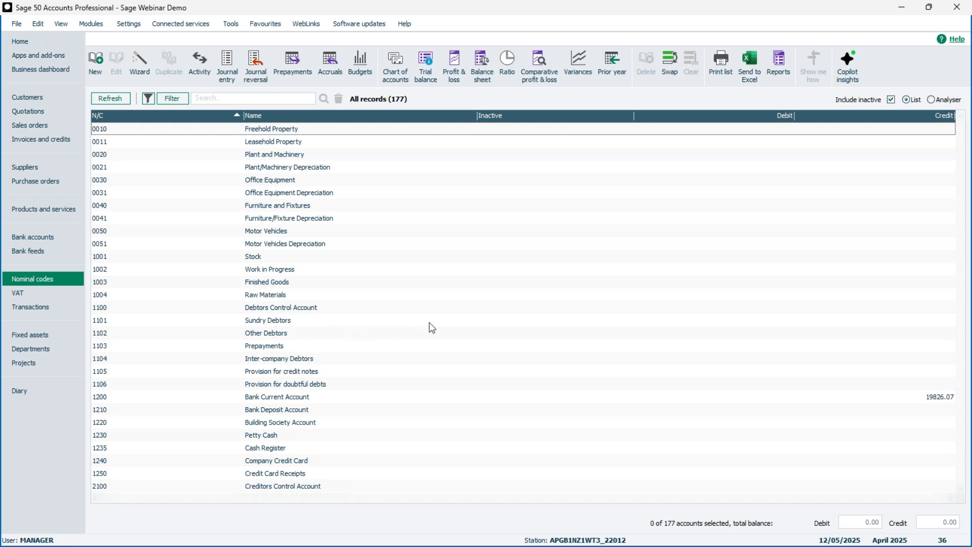
Check the Net Wages, P.A.Y.E. (3095.60) and National Insurance (37.50) balances, then show Bank accounts.
{"action": "scroll", "coordinate": [652, 367], "scroll_direction": "down", "scroll_amount": 1}
{"action": "scroll", "coordinate": [627, 314], "scroll_direction": "up", "scroll_amount": 1}
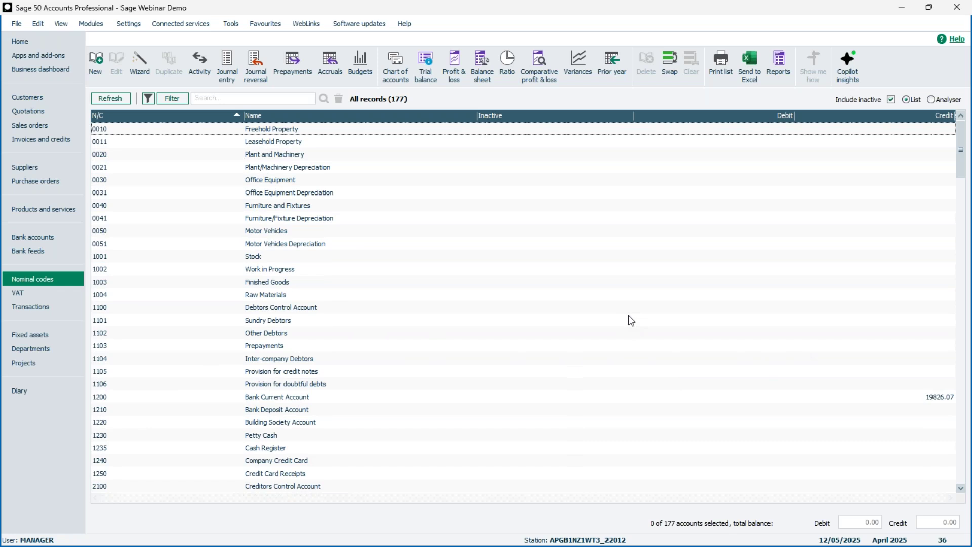
{"action": "scroll", "coordinate": [810, 475], "scroll_direction": "down", "scroll_amount": 4}
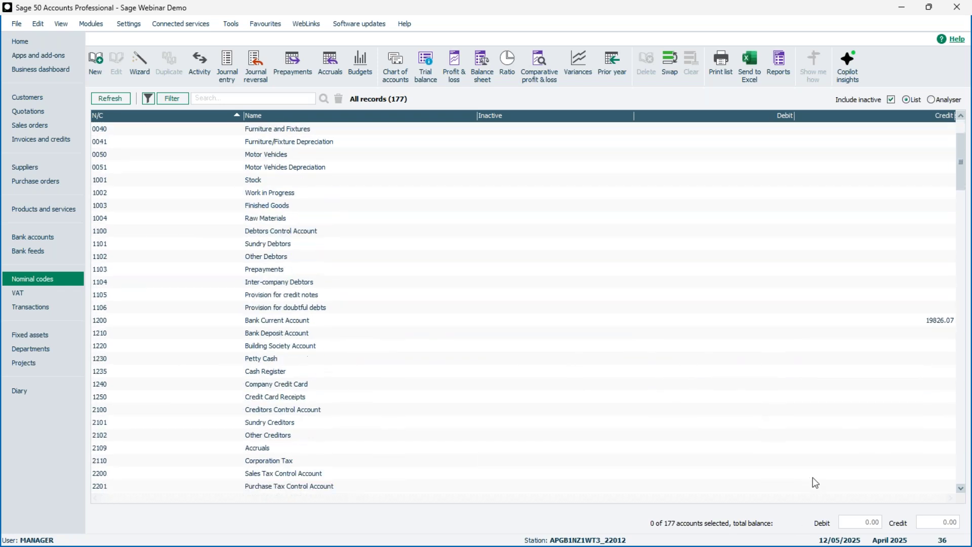
{"action": "scroll", "coordinate": [818, 481], "scroll_direction": "down", "scroll_amount": 1}
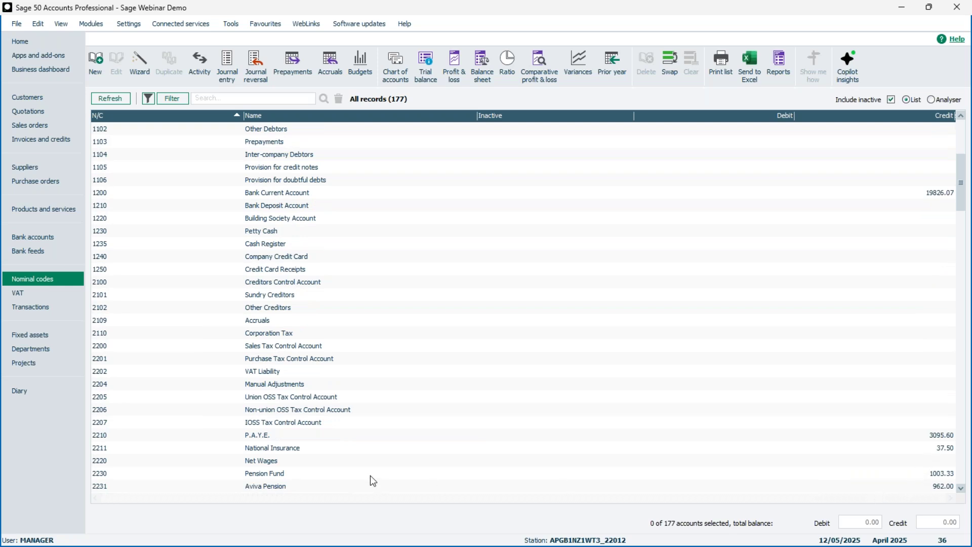
{"action": "left_click", "coordinate": [350, 462]}
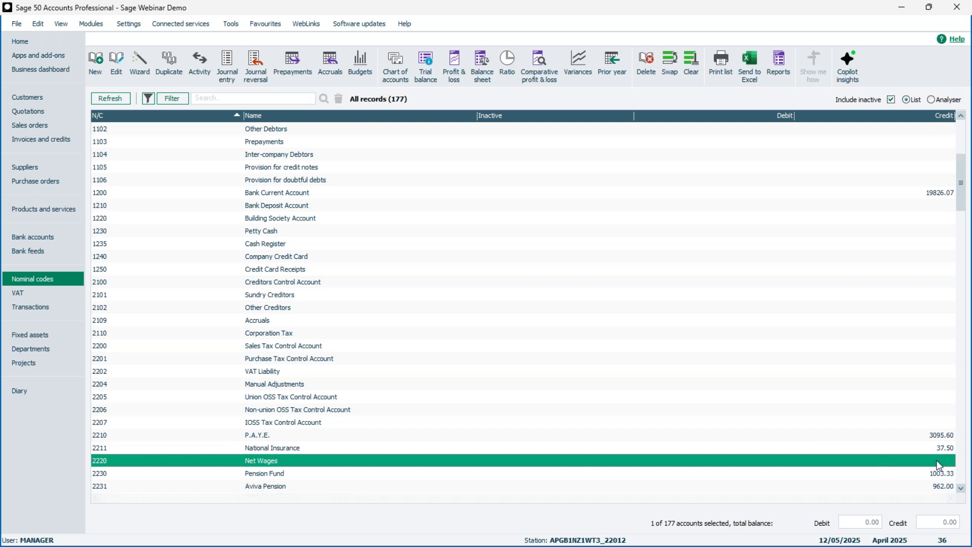
{"action": "left_click", "coordinate": [291, 434]}
{"action": "left_click", "coordinate": [292, 448]}
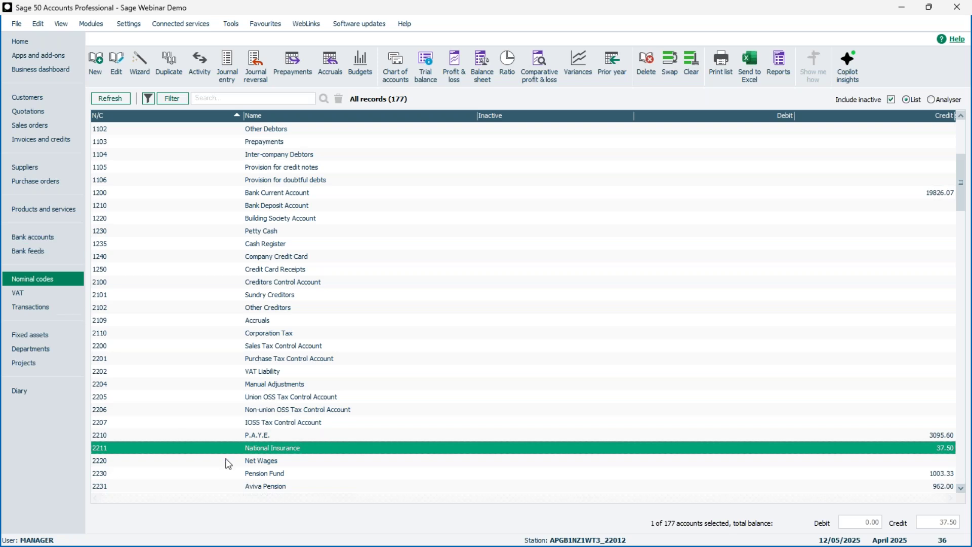
{"action": "left_click", "coordinate": [323, 435]}
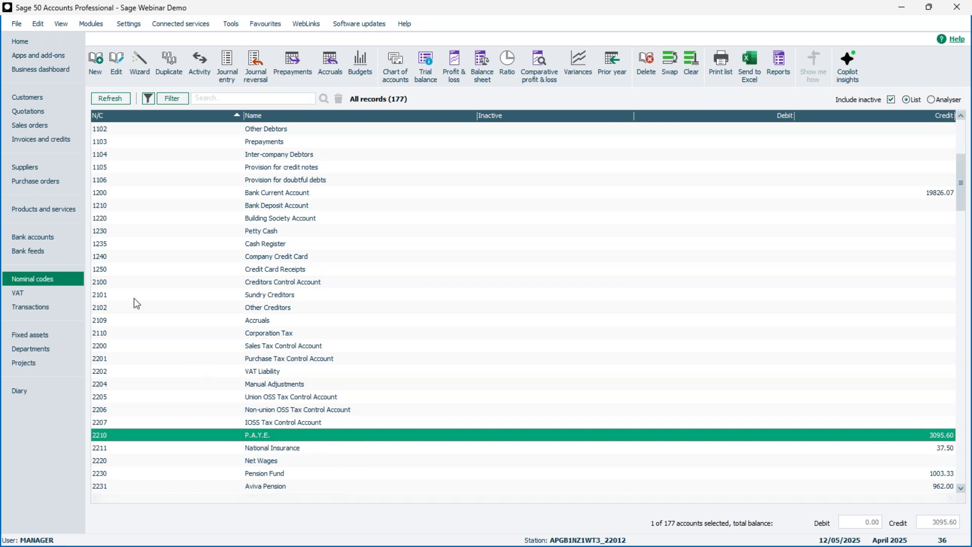
{"action": "left_click", "coordinate": [33, 236]}
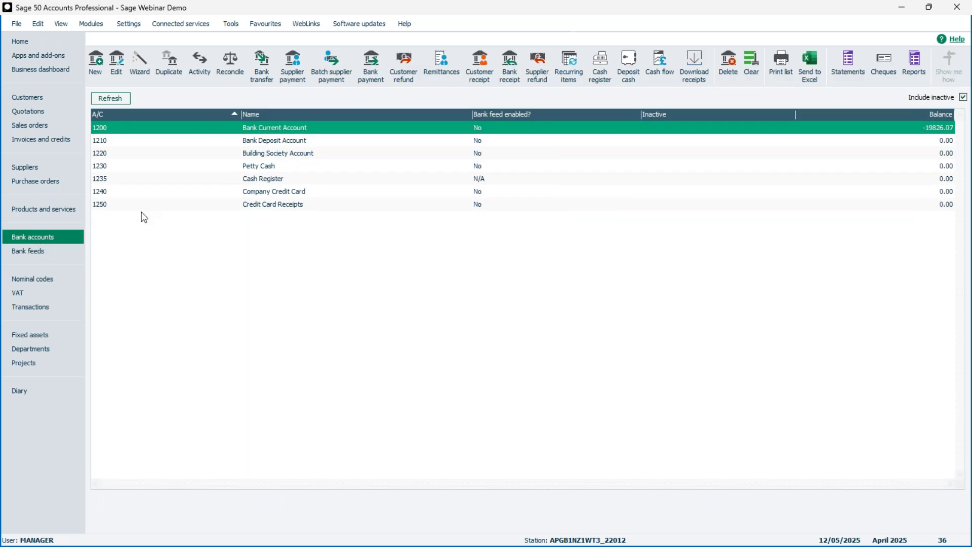
Start a full-screen bank payment with reference HMRC against nominal code 2210.
{"action": "left_click", "coordinate": [369, 76]}
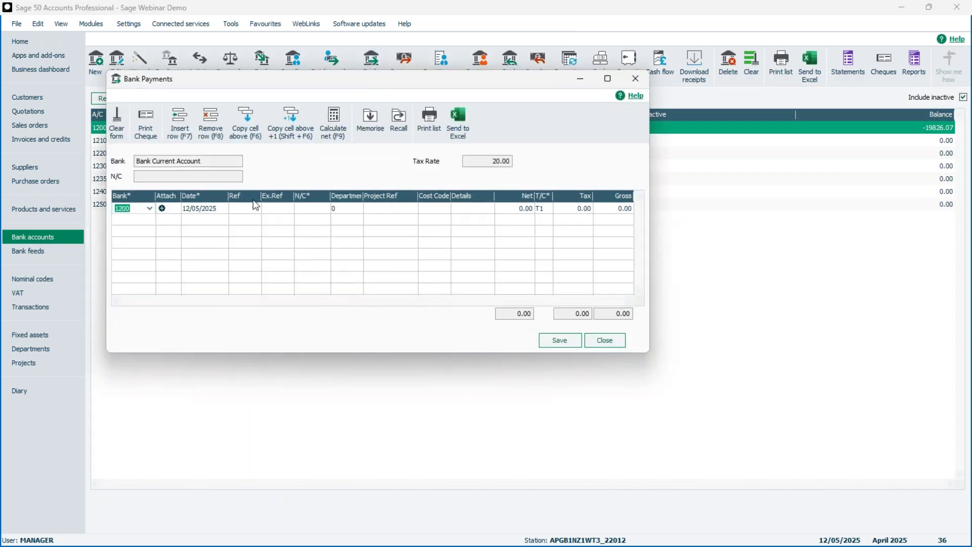
{"action": "left_click", "coordinate": [607, 78]}
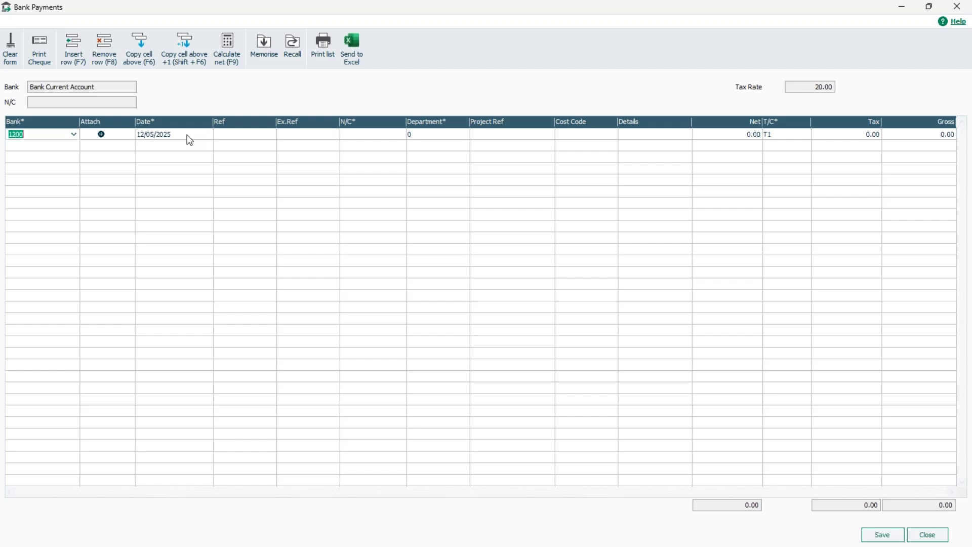
{"action": "left_click", "coordinate": [227, 137]}
{"action": "type", "text": "HMRC"}
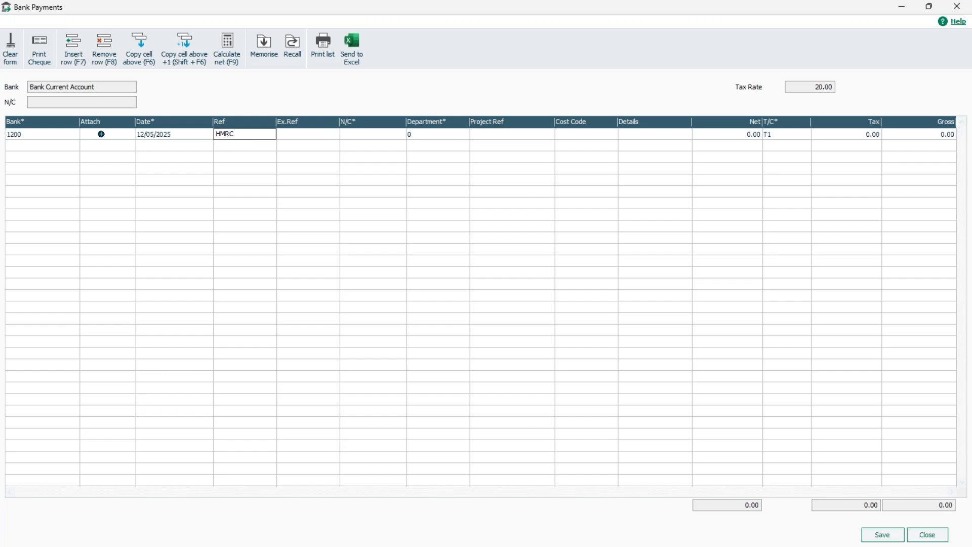
{"action": "left_click", "coordinate": [352, 134]}
{"action": "type", "text": "2210"}
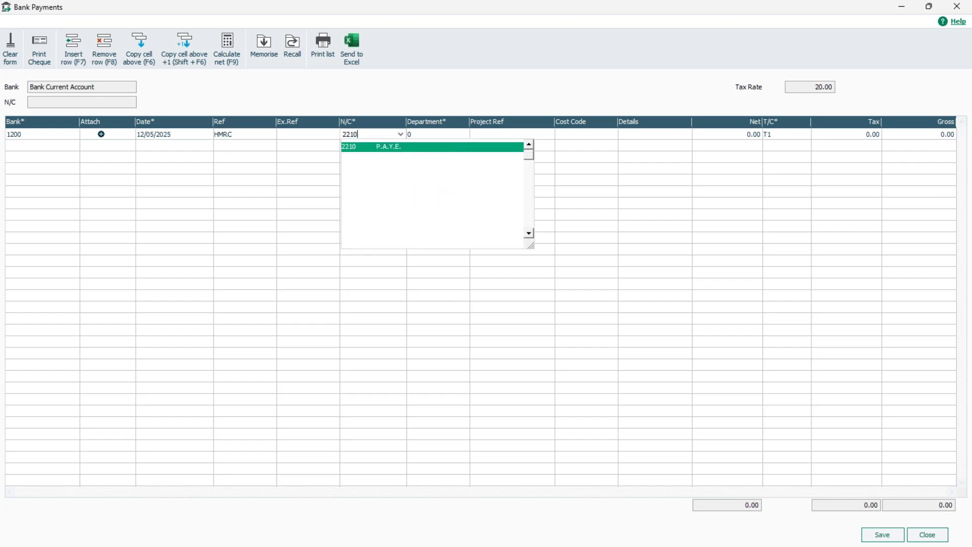
{"action": "key", "text": "Tab"}
{"action": "key", "text": "Tab"}
{"action": "key", "text": "Tab"}
{"action": "key", "text": "Tab"}
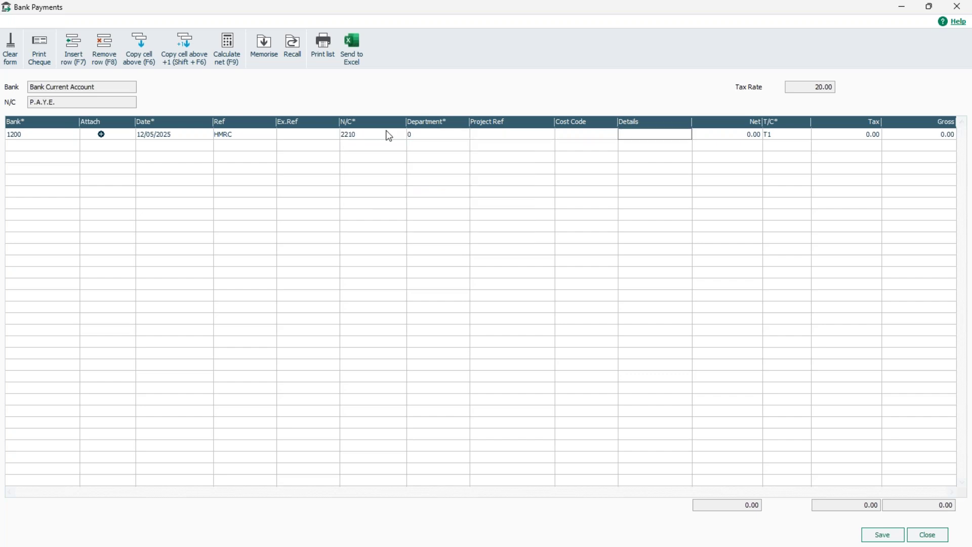
Enter details PAYE, net 3095.60 and tax code T9 Non-Vatable, then begin a second line.
{"action": "type", "text": "PAYE"}
{"action": "key", "text": "Tab"}
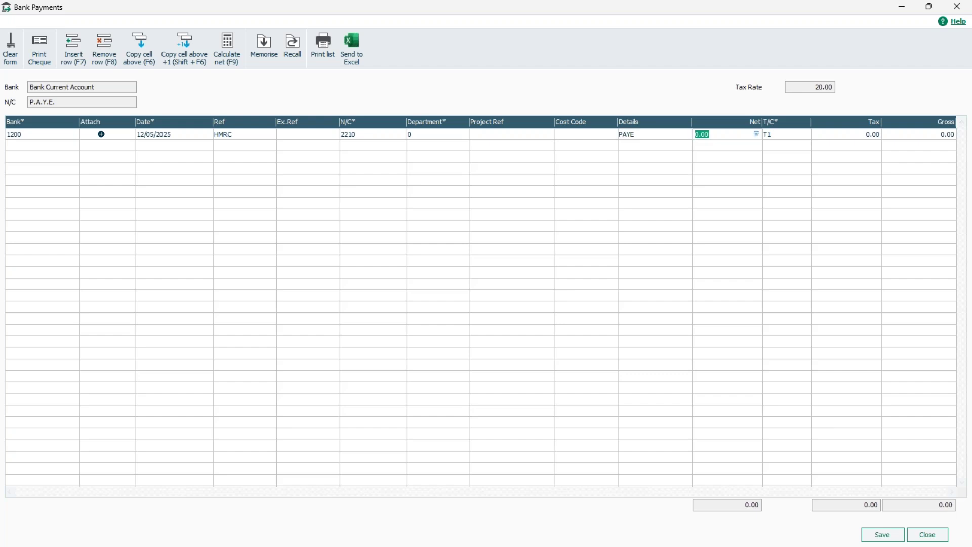
{"action": "type", "text": "3095.60"}
{"action": "key", "text": "Tab"}
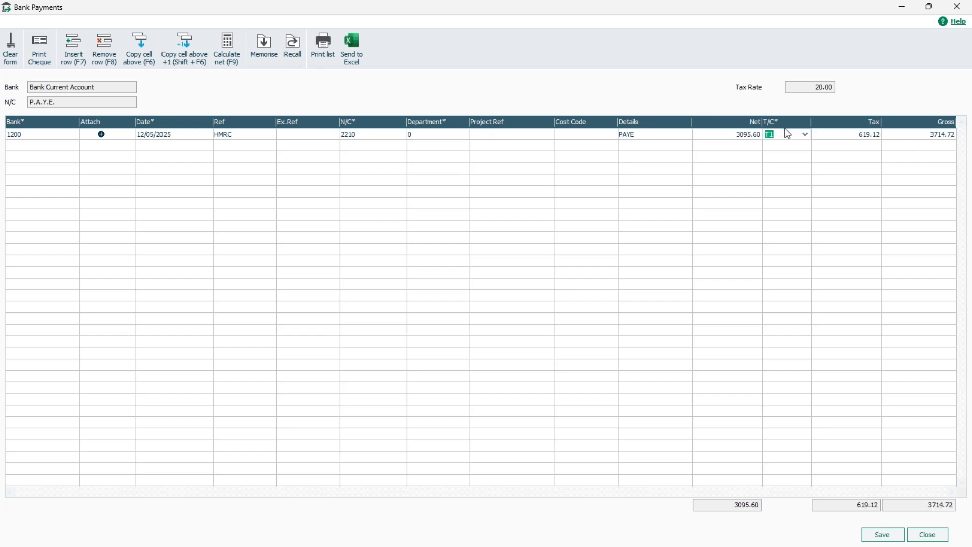
{"action": "left_click", "coordinate": [805, 134]}
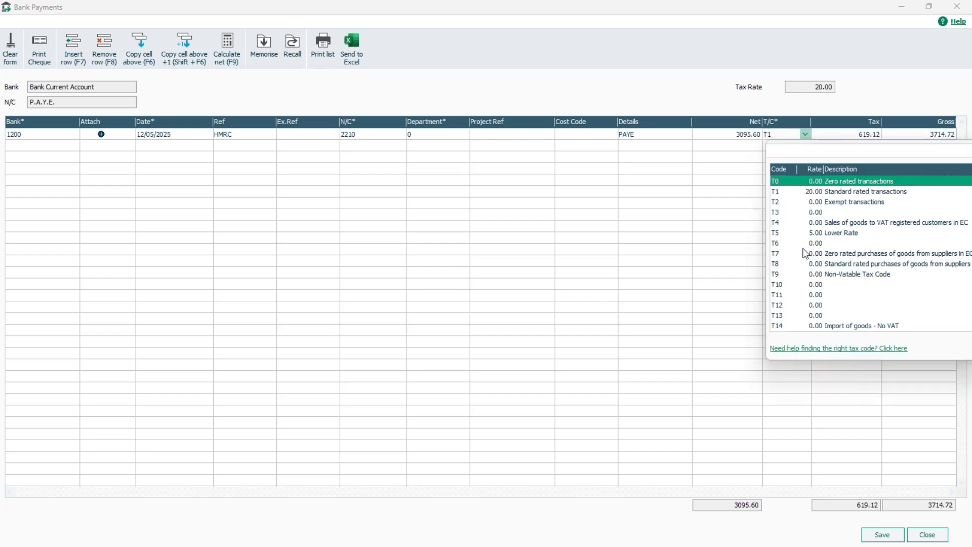
{"action": "left_click", "coordinate": [800, 275]}
{"action": "left_click", "coordinate": [801, 277]}
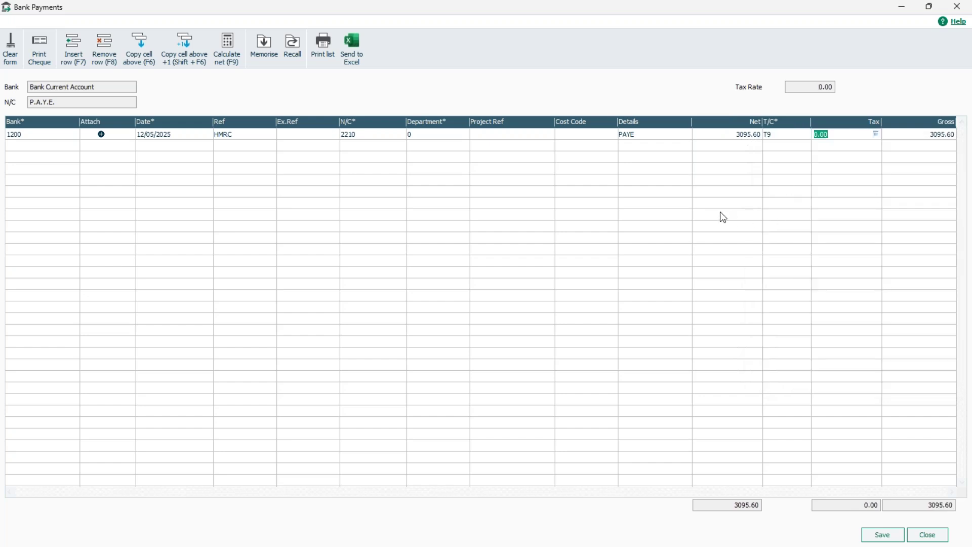
{"action": "key", "text": "Tab"}
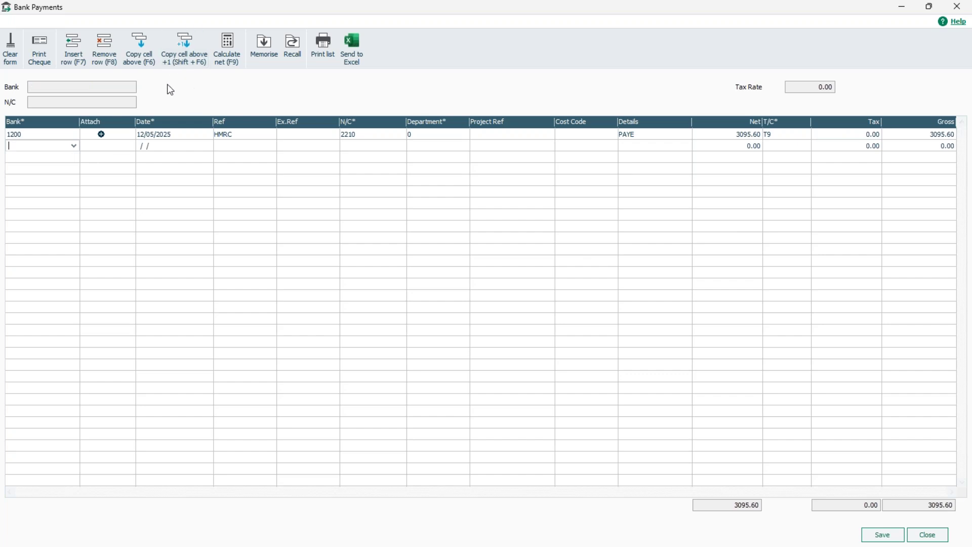
Copy the bank, date and HMRC reference into line two and set nominal code 2211.
{"action": "left_click", "coordinate": [136, 60]}
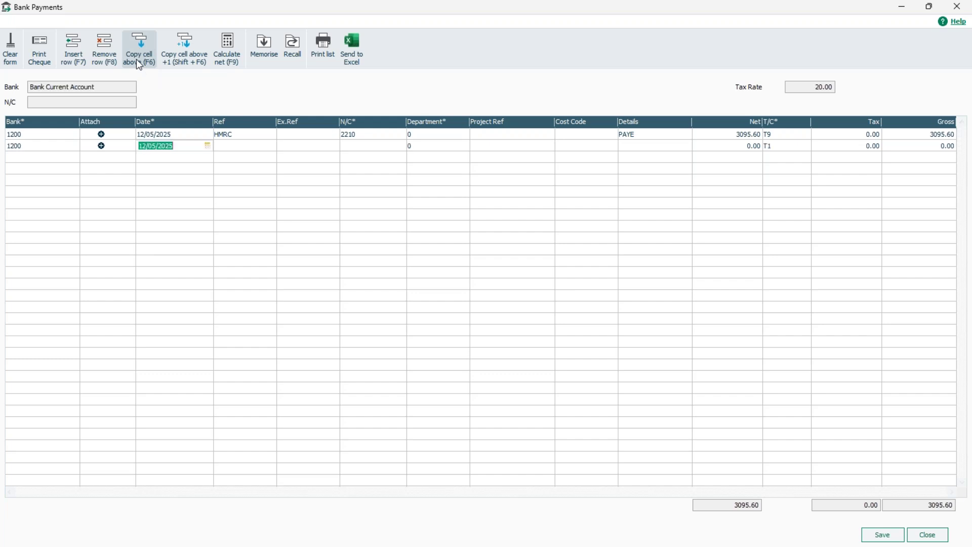
{"action": "left_click", "coordinate": [136, 59]}
{"action": "left_click", "coordinate": [136, 60]}
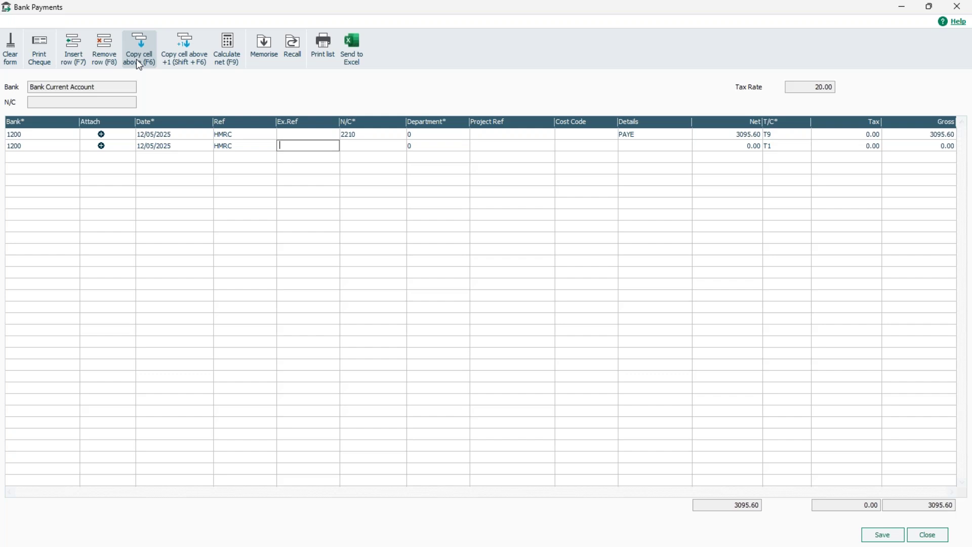
{"action": "left_click", "coordinate": [136, 60]}
{"action": "type", "text": "2211"}
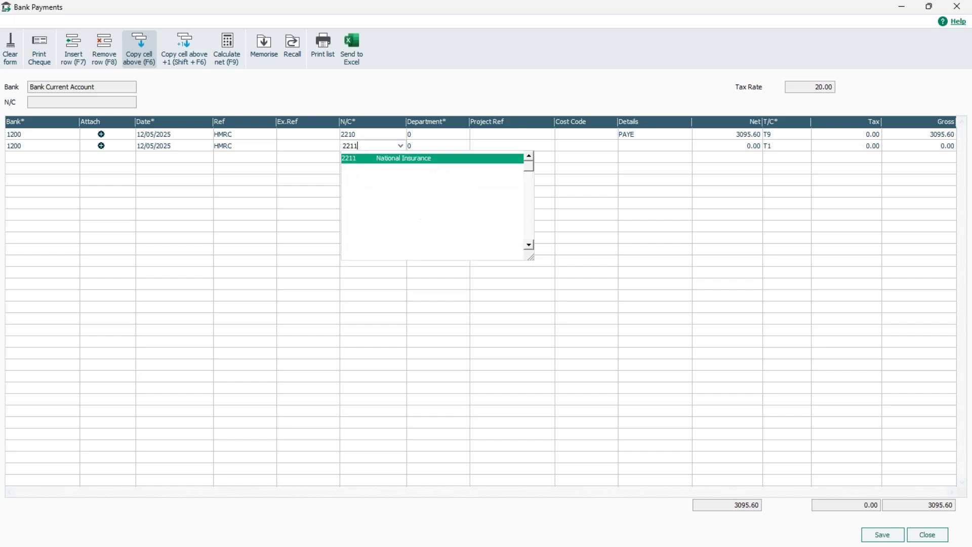
{"action": "key", "text": "Tab"}
{"action": "key", "text": "Tab"}
{"action": "key", "text": "Tab"}
{"action": "key", "text": "Tab"}
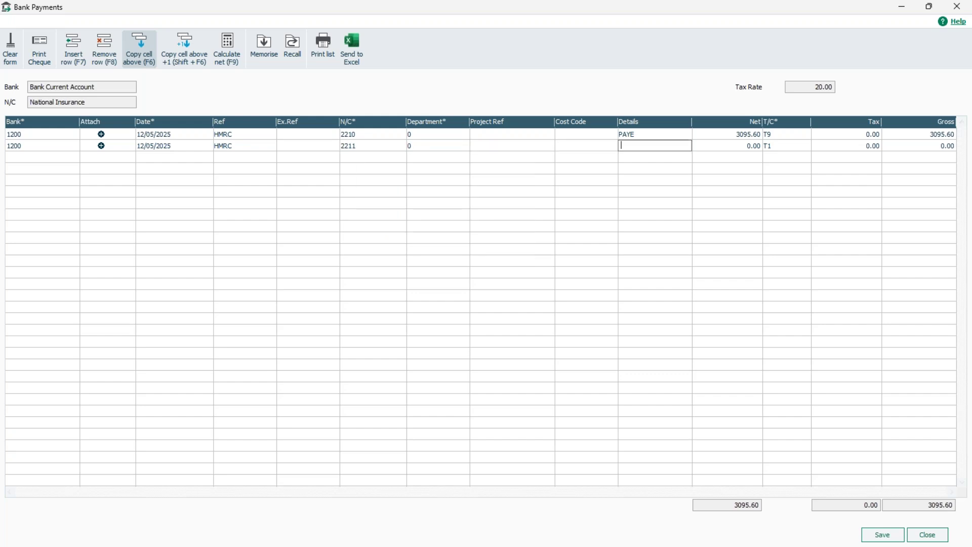
Enter details NI, net 37.50 and tax code T9, then save both payments and close.
{"action": "type", "text": "NI"}
{"action": "key", "text": "Tab"}
{"action": "type", "text": "37.50"}
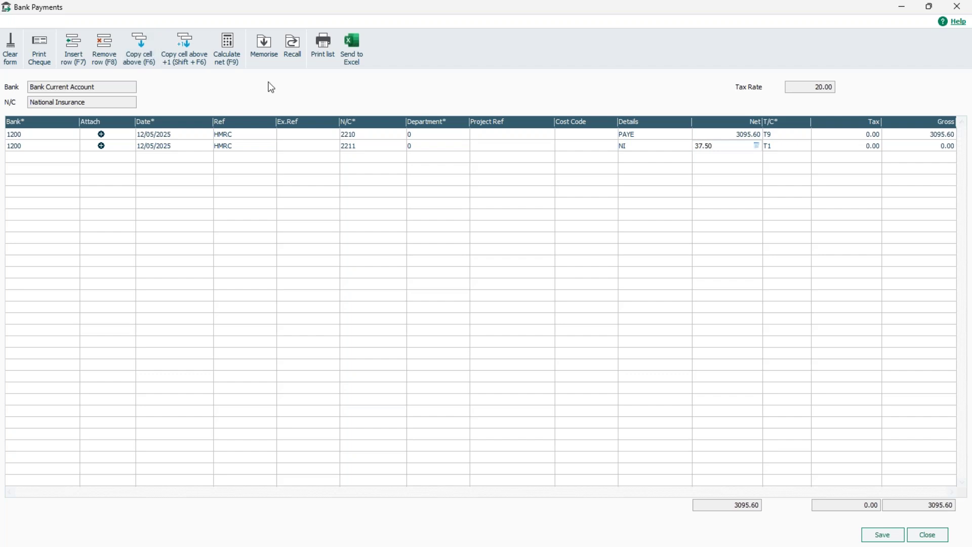
{"action": "left_click", "coordinate": [799, 150]}
{"action": "left_click", "coordinate": [805, 146]}
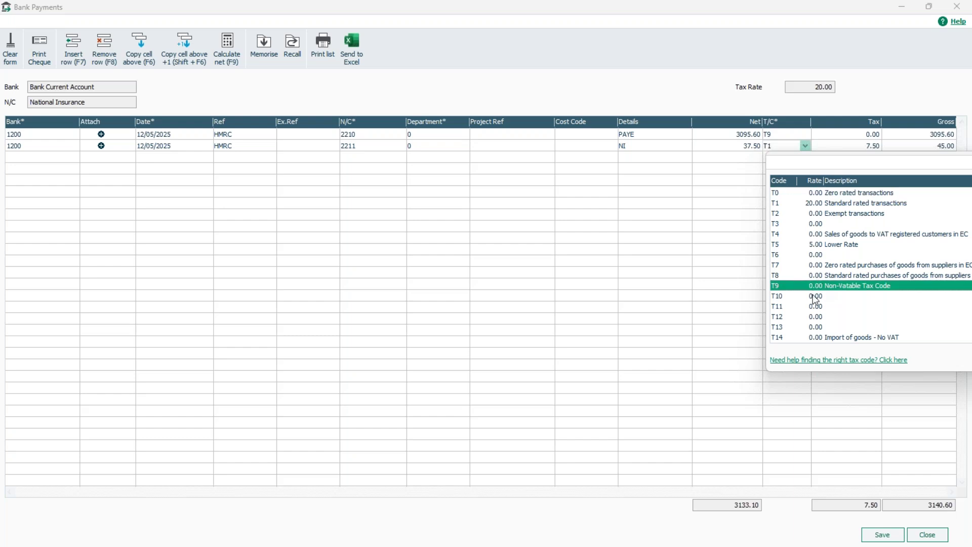
{"action": "left_click", "coordinate": [780, 285]}
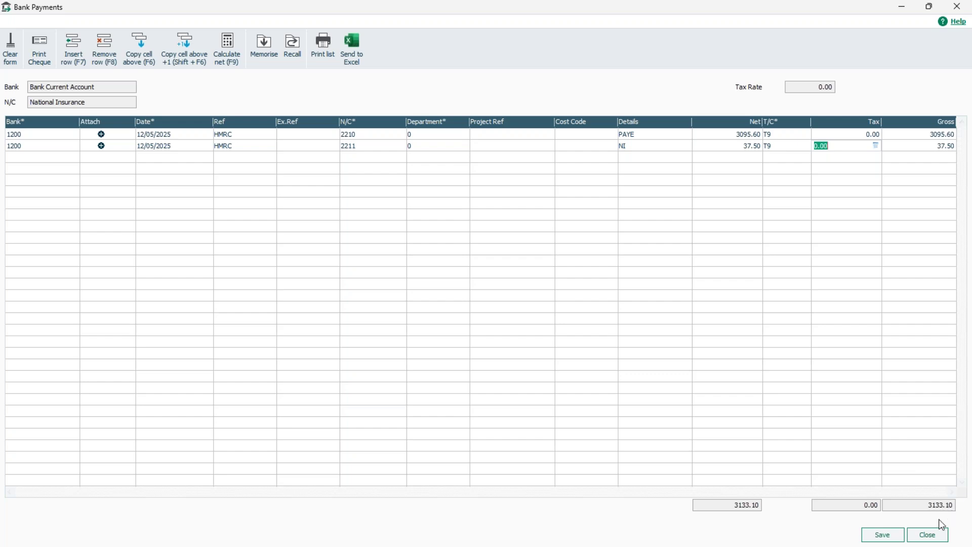
{"action": "left_click", "coordinate": [884, 539]}
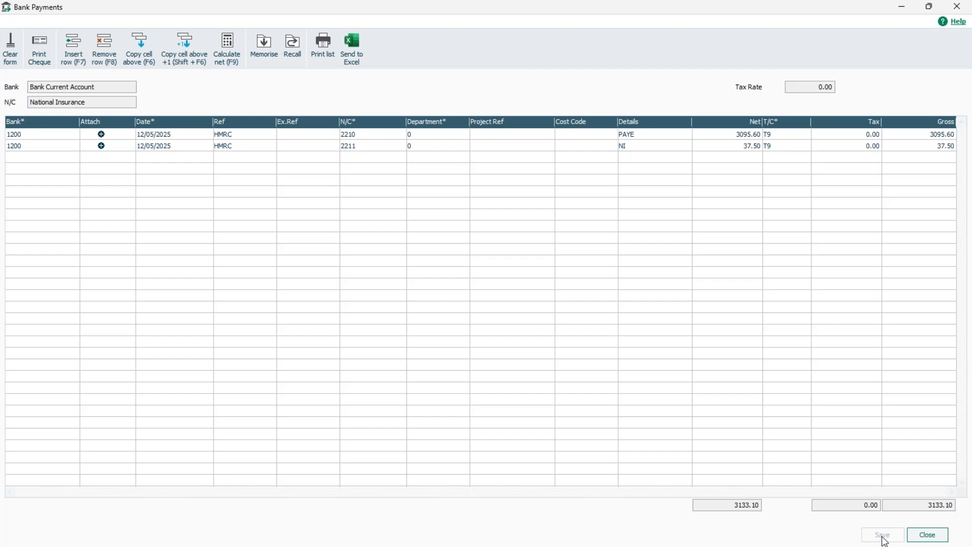
{"action": "left_click", "coordinate": [928, 536]}
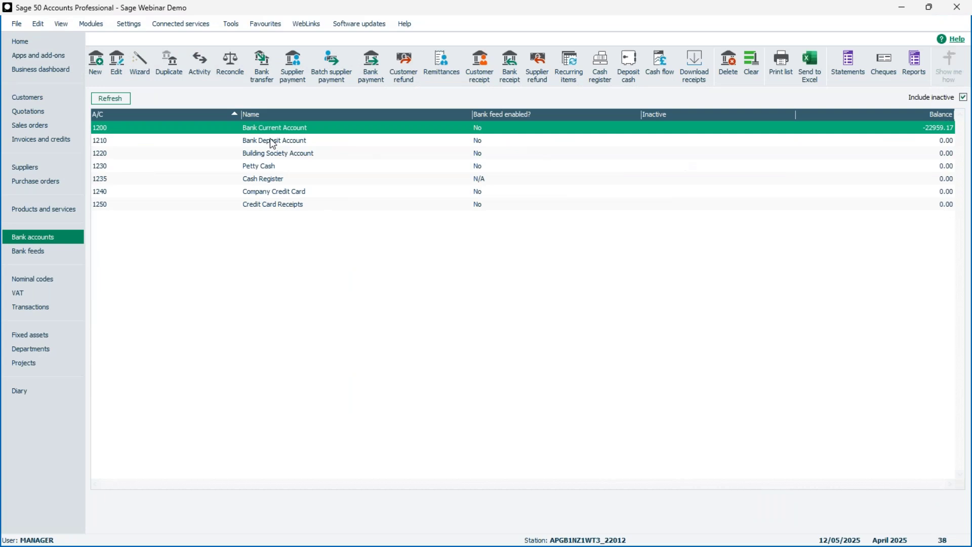
Go from the Nominal codes list to the Transactions list to view the posted payroll journal entries.
{"action": "left_click", "coordinate": [45, 279]}
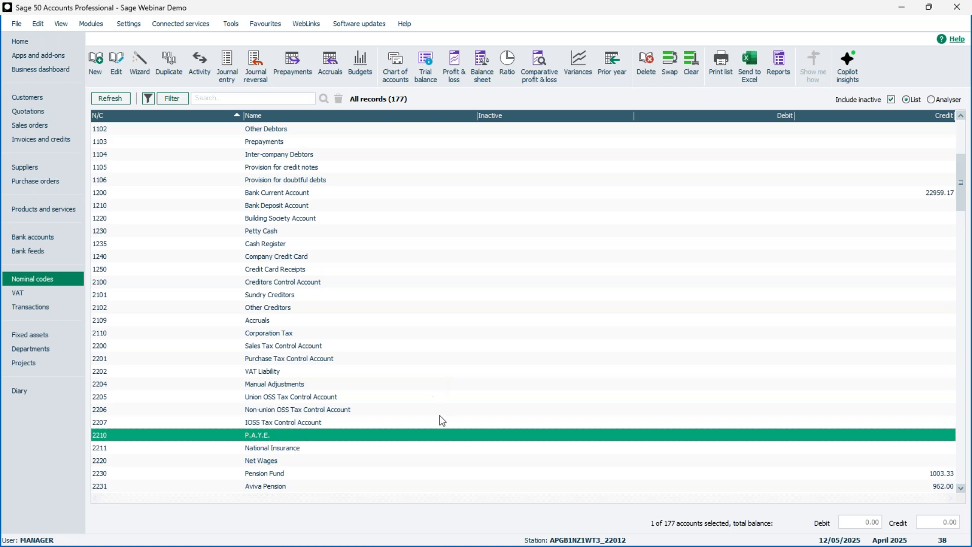
{"action": "left_click", "coordinate": [37, 306]}
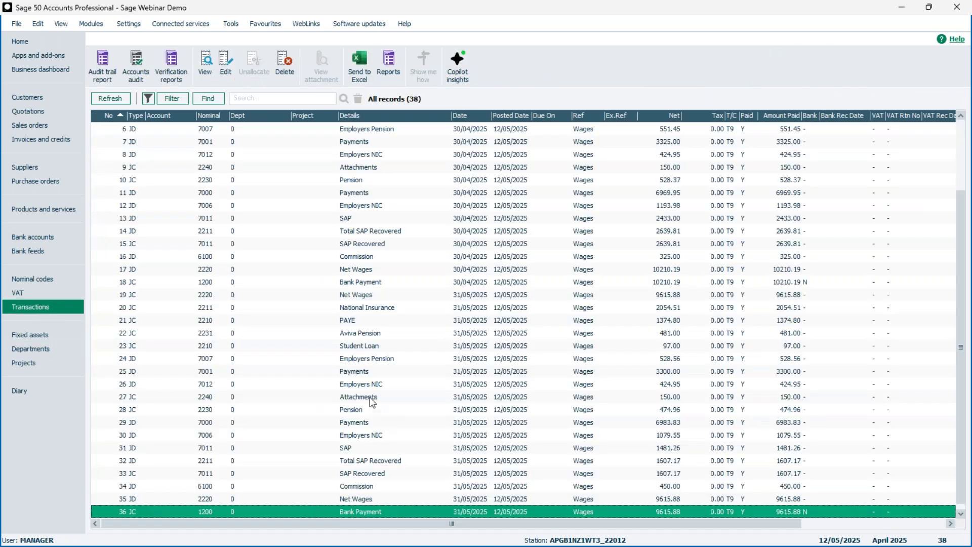
Review transaction 27's Attachments journal credit unchanged, then begin a new journal entry from Nominal codes.
{"action": "left_click", "coordinate": [369, 397]}
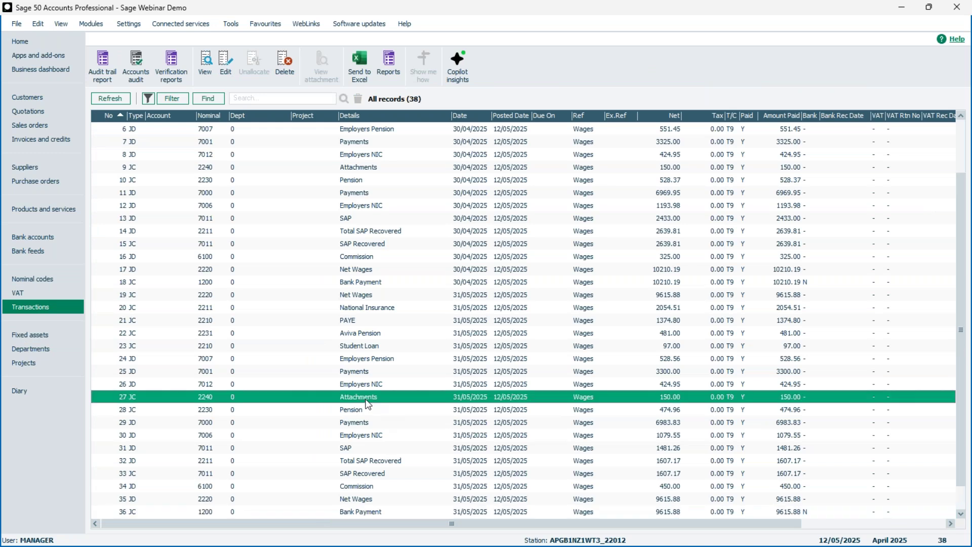
{"action": "left_click", "coordinate": [227, 65]}
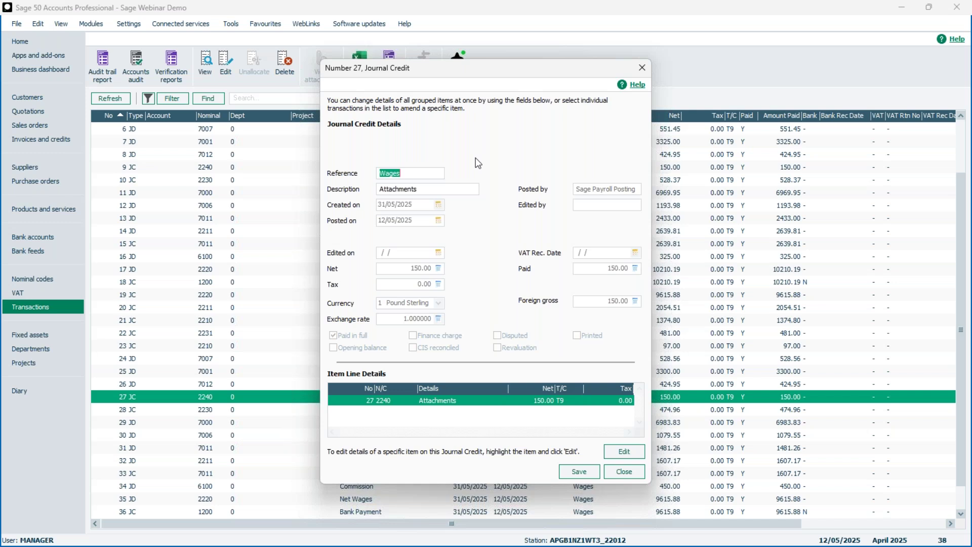
{"action": "left_click", "coordinate": [617, 472]}
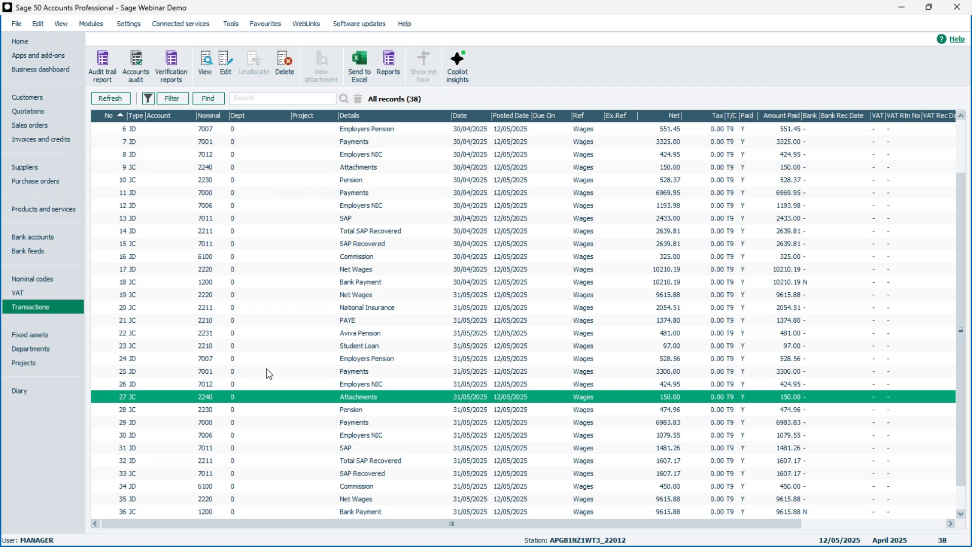
{"action": "left_click", "coordinate": [55, 279]}
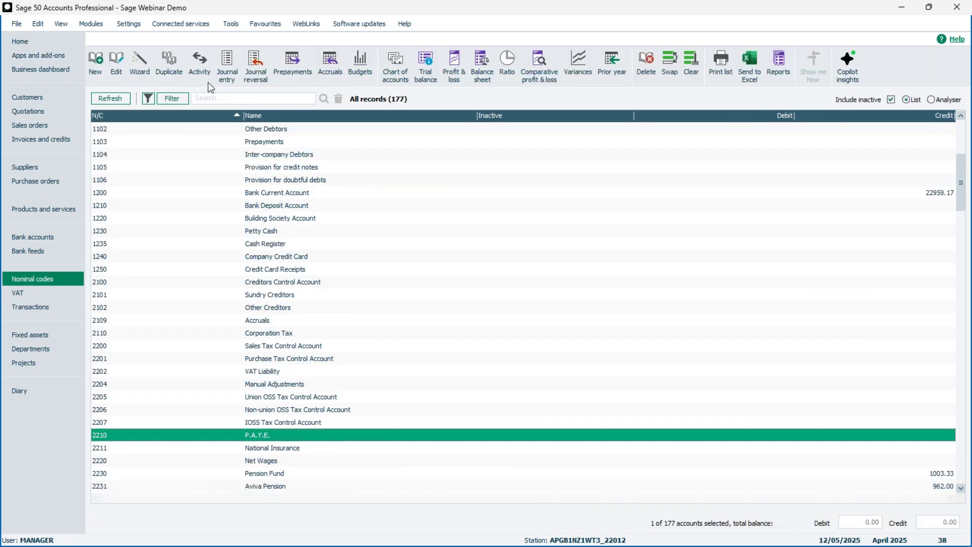
{"action": "left_click", "coordinate": [225, 73]}
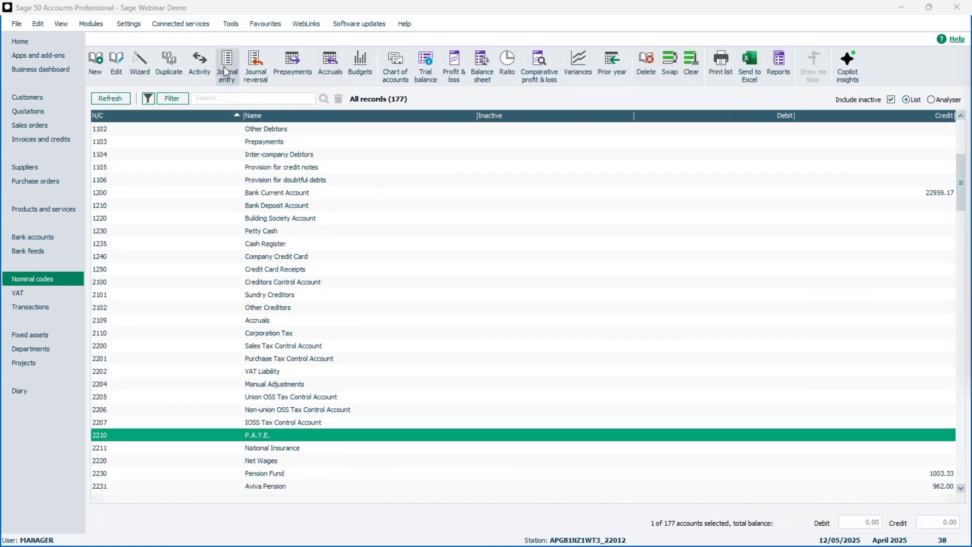
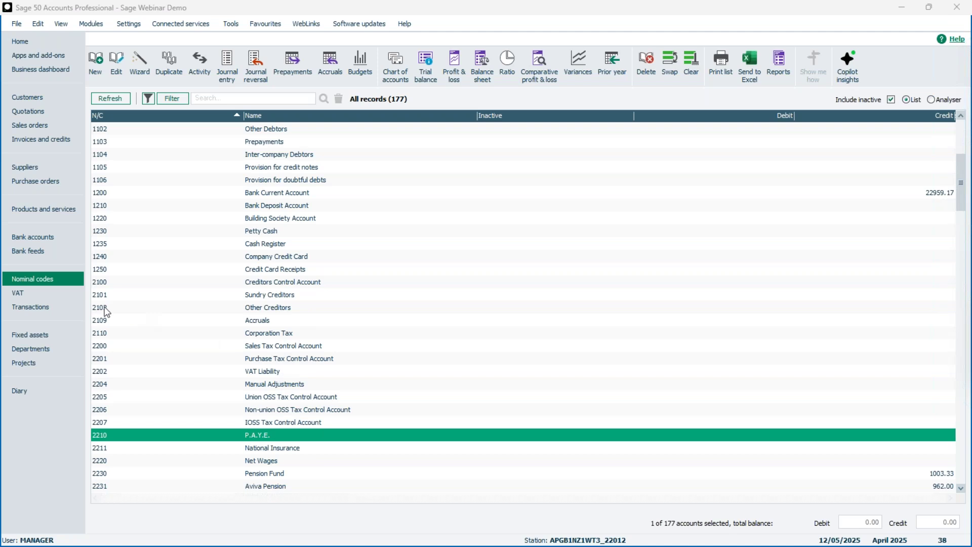
Review the 30/04/2025 and 31/05/2025 wages journals in Transactions, then go back to Nominal codes.
{"action": "left_click", "coordinate": [51, 306]}
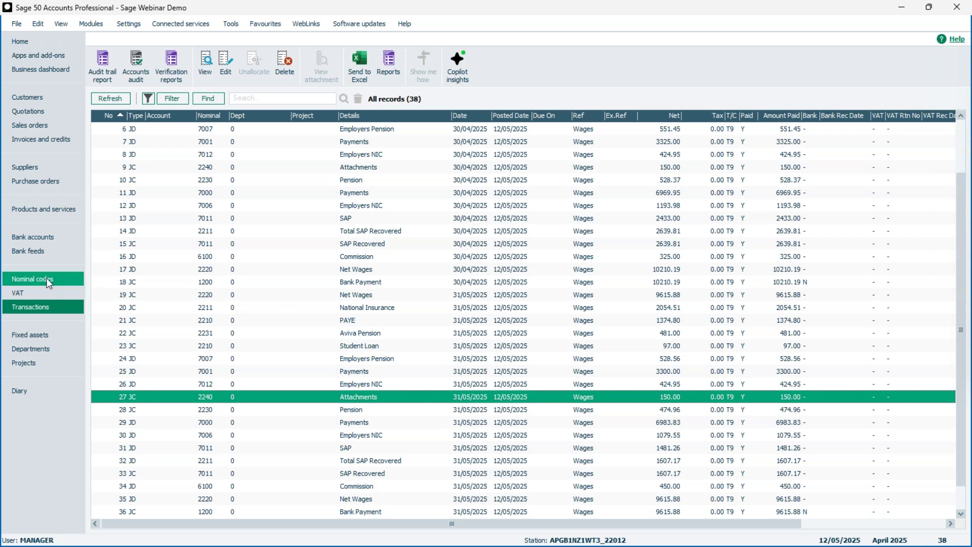
{"action": "left_click", "coordinate": [76, 279]}
Start Journal Reversal and centre its Day Book printout and backup advice dialog.
{"action": "left_click", "coordinate": [255, 70]}
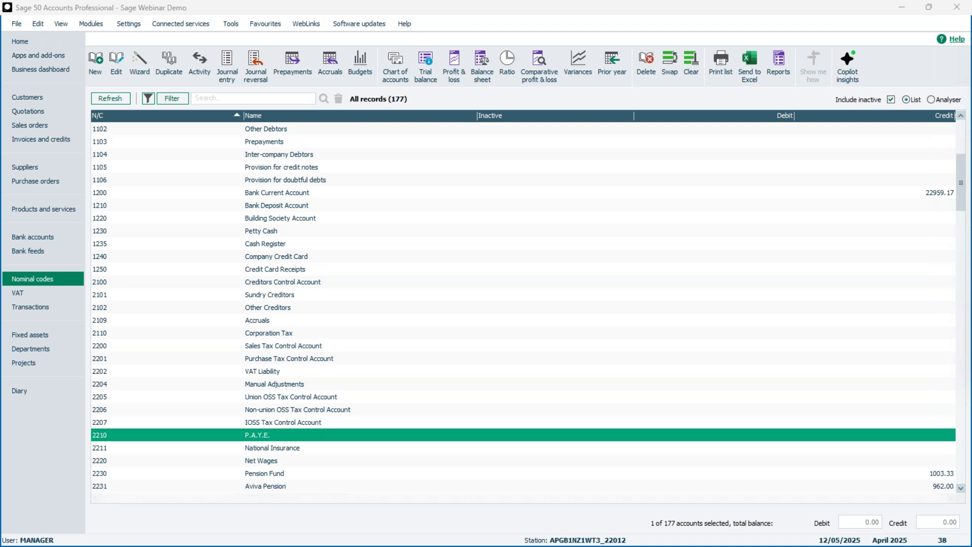
{"action": "left_click_drag", "start_coordinate": [871, 235], "coordinate": [462, 202]}
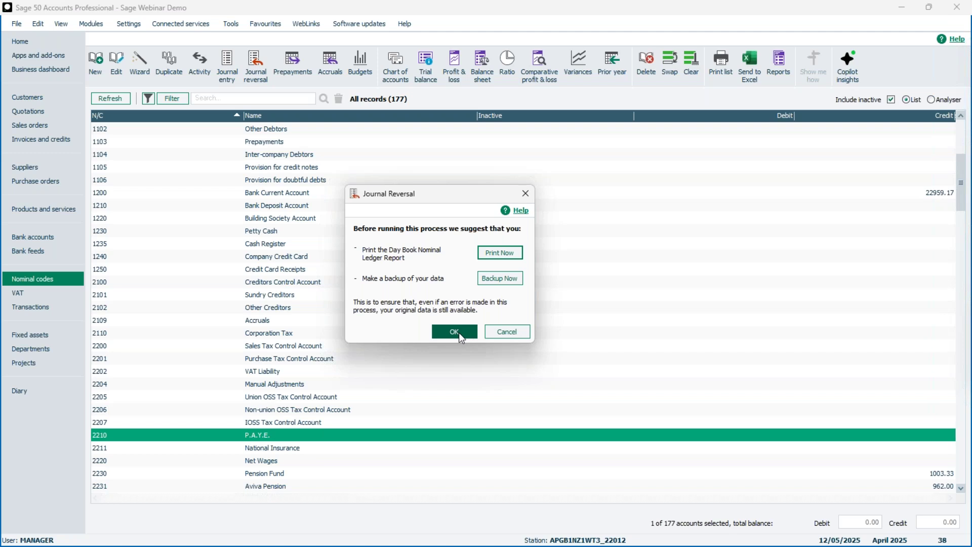
Filter the Journal Reversal list to transactions posted on 31/05/2025.
{"action": "left_click", "coordinate": [454, 332]}
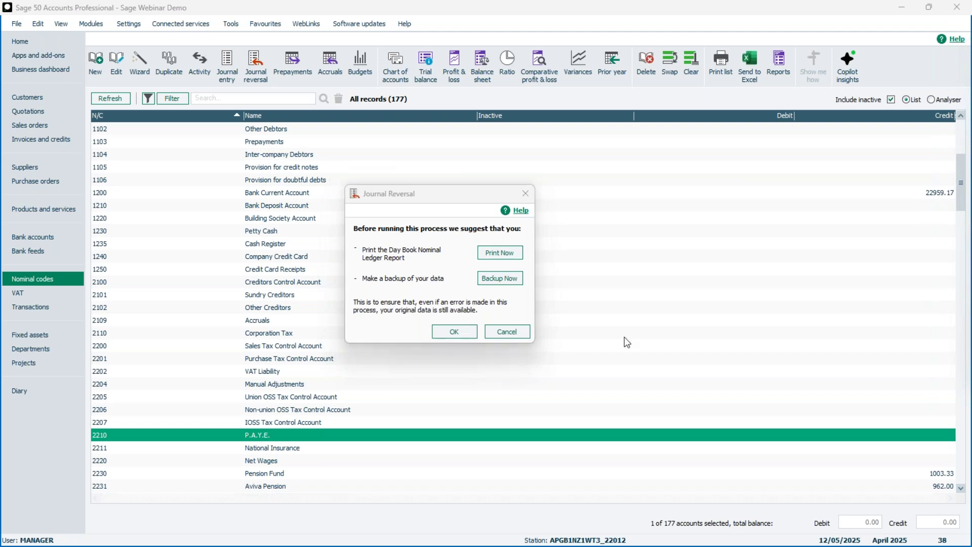
{"action": "left_click_drag", "start_coordinate": [589, 147], "coordinate": [445, 158]}
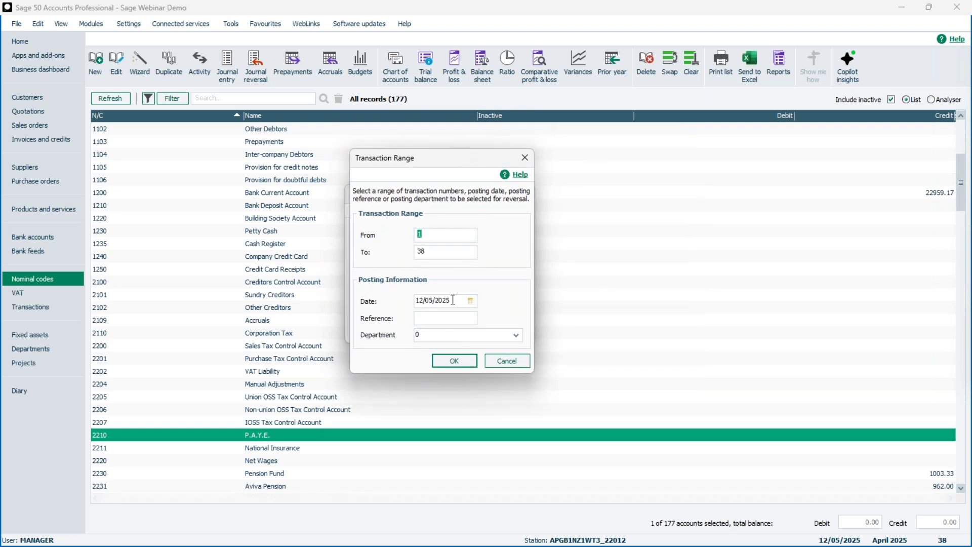
{"action": "left_click_drag", "start_coordinate": [456, 300], "coordinate": [406, 307]}
{"action": "type", "text": "31/05/2025"}
{"action": "left_click", "coordinate": [454, 361]}
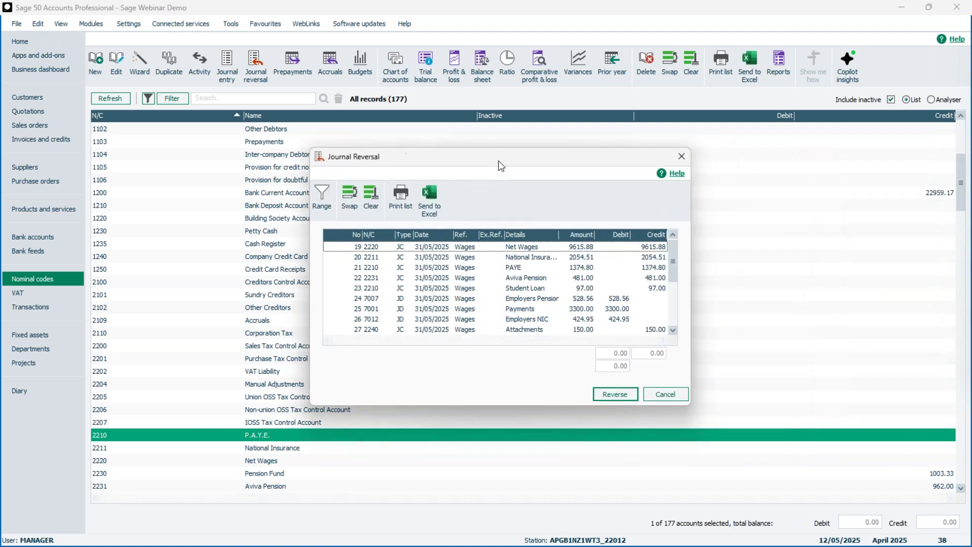
Select all eighteen 31/05/2025 wages journal lines (19–36) for reversal using Clear then Swap.
{"action": "left_click_drag", "start_coordinate": [495, 397], "coordinate": [504, 515]}
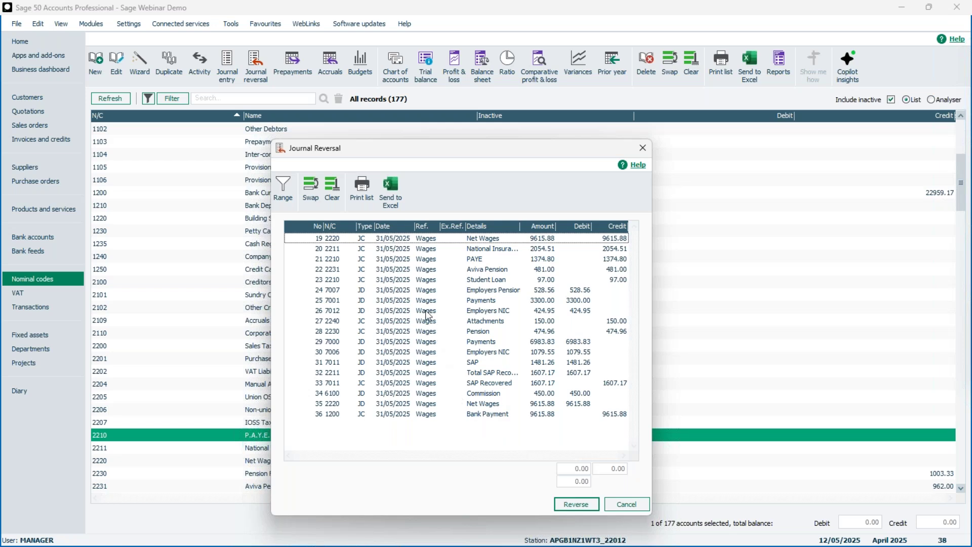
{"action": "left_click", "coordinate": [396, 241]}
{"action": "left_click", "coordinate": [398, 251]}
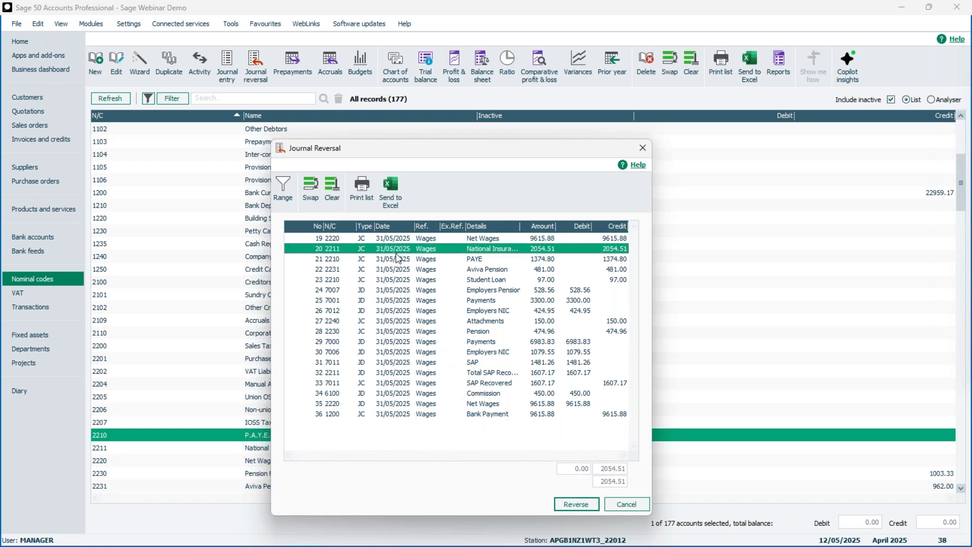
{"action": "left_click", "coordinate": [396, 241]}
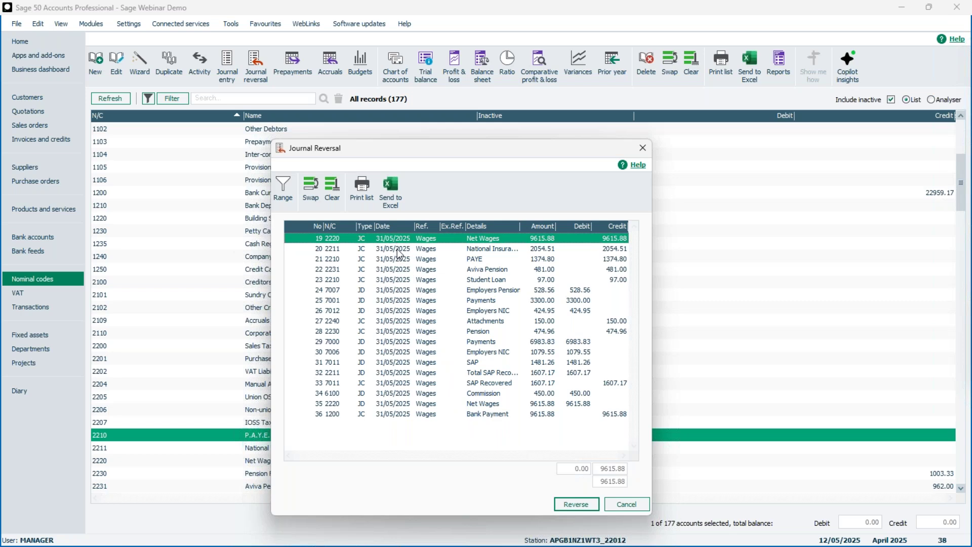
{"action": "left_click", "coordinate": [330, 187]}
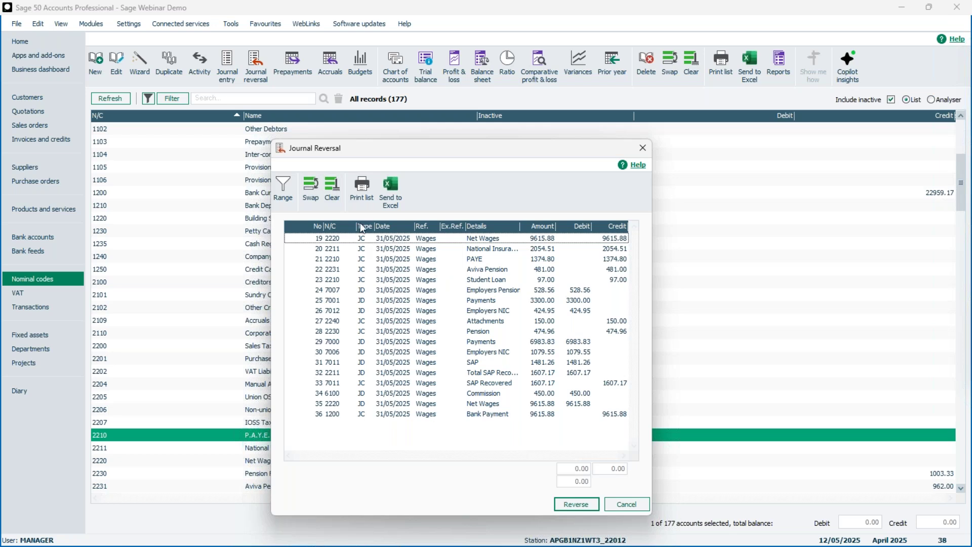
{"action": "left_click", "coordinate": [314, 187]}
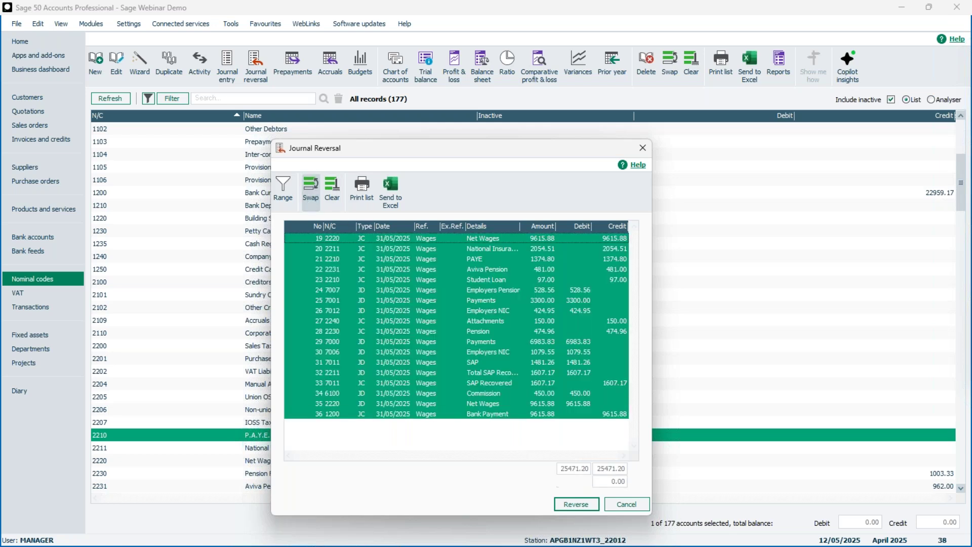
Reverse the selected wages journal lines and save the reversing entries, 25471.20 each side.
{"action": "left_click", "coordinate": [576, 504]}
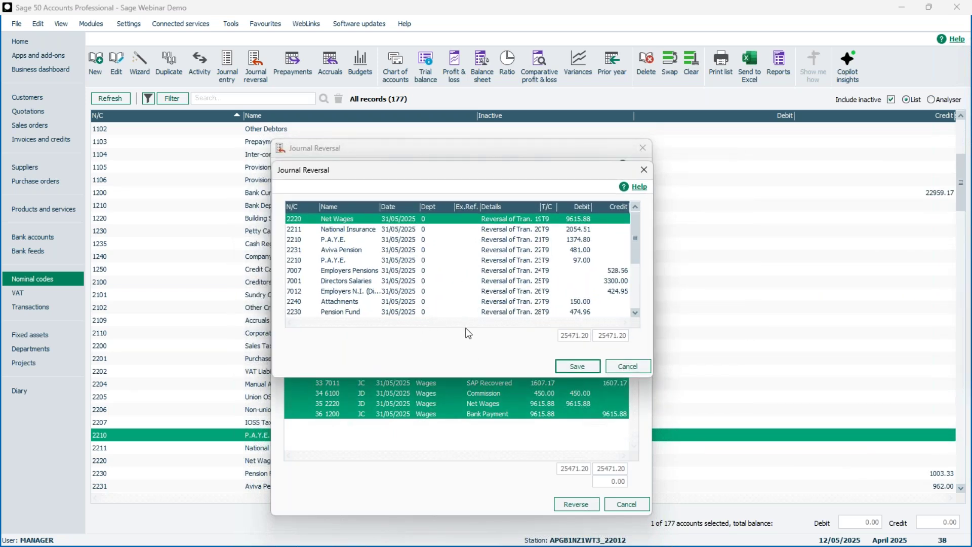
{"action": "left_click_drag", "start_coordinate": [493, 169], "coordinate": [682, 277]}
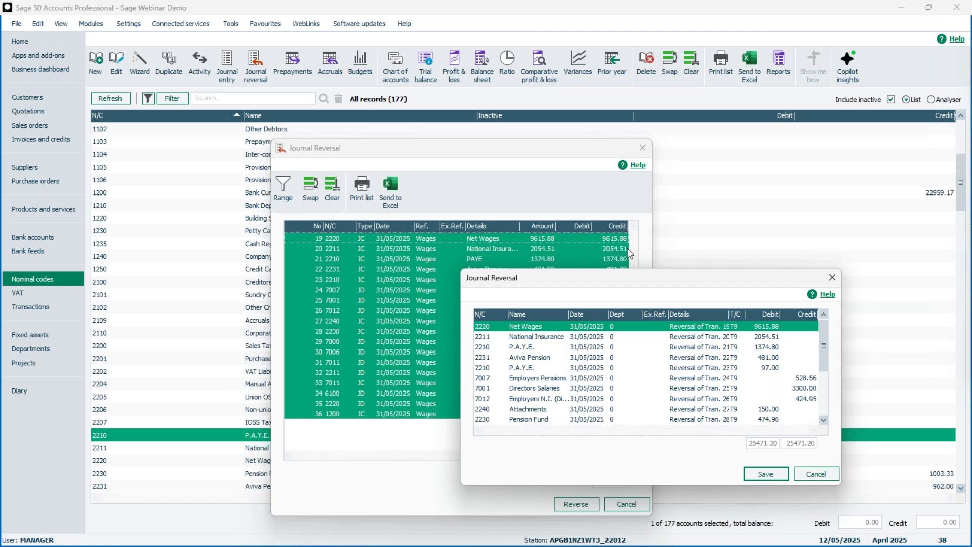
{"action": "left_click_drag", "start_coordinate": [733, 282], "coordinate": [530, 179]}
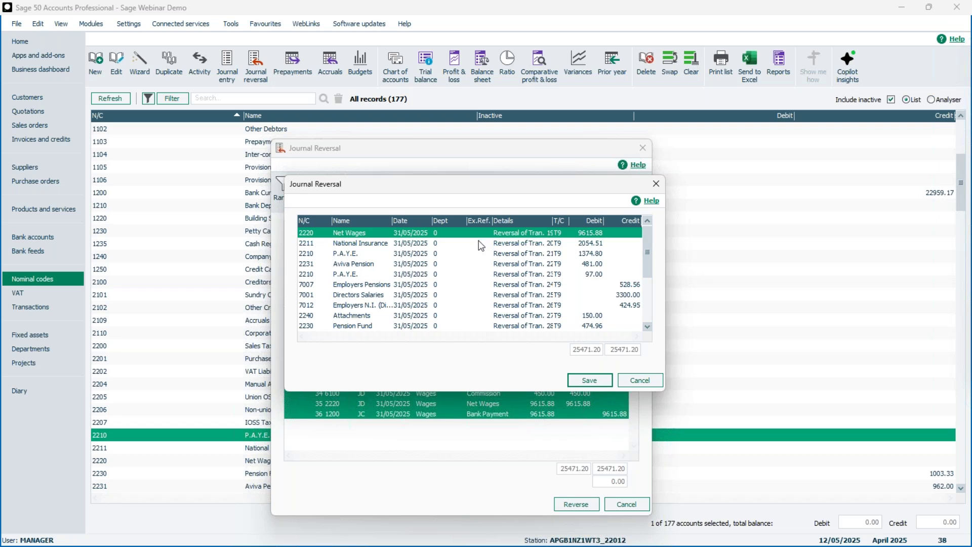
{"action": "left_click", "coordinate": [582, 379]}
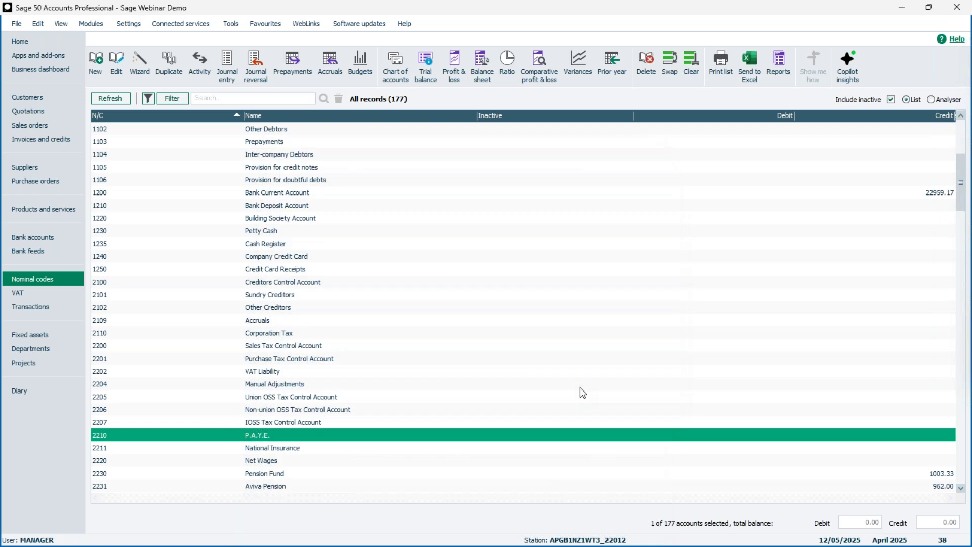